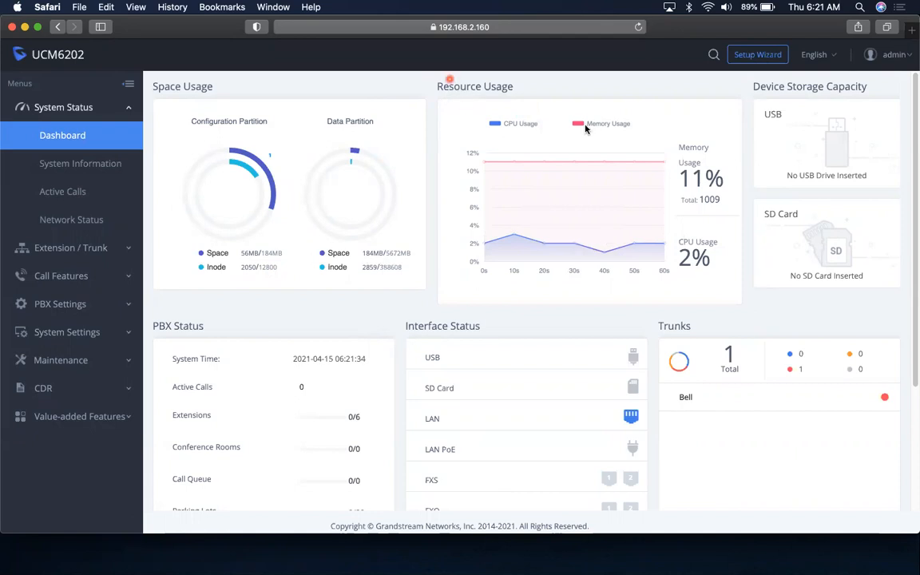
Look over System Information, Active Calls and Network Status, then open the Extensions list (1000–1005)
mouse_move(651, 216)
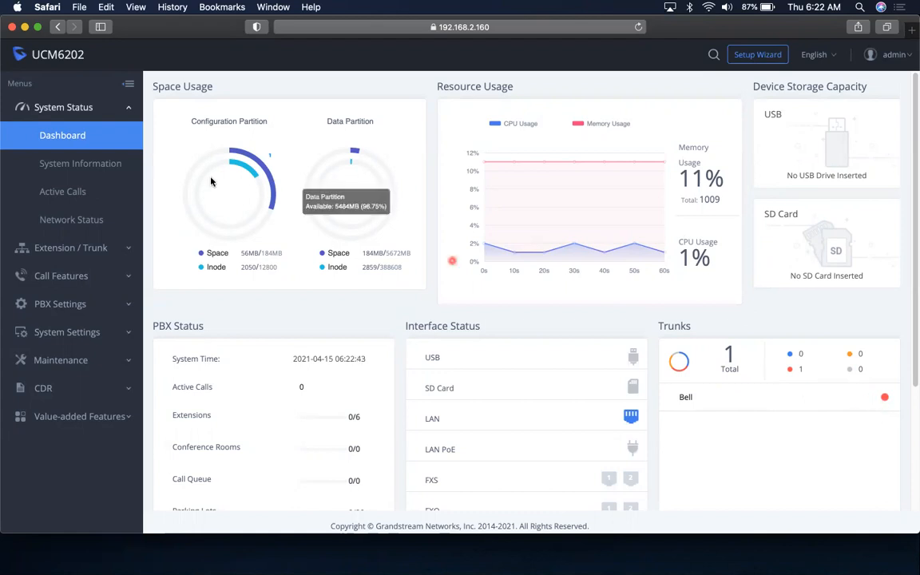
left_click(88, 165)
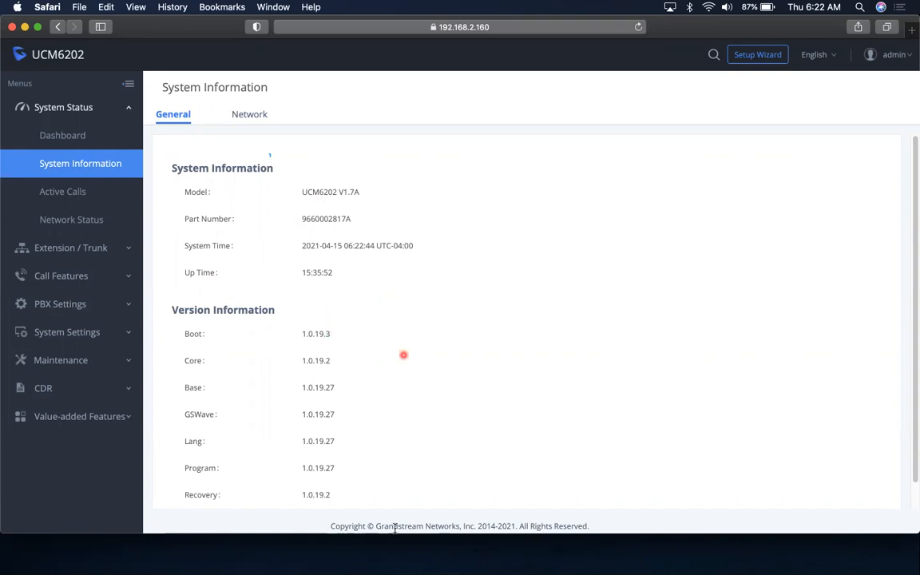
left_click(88, 199)
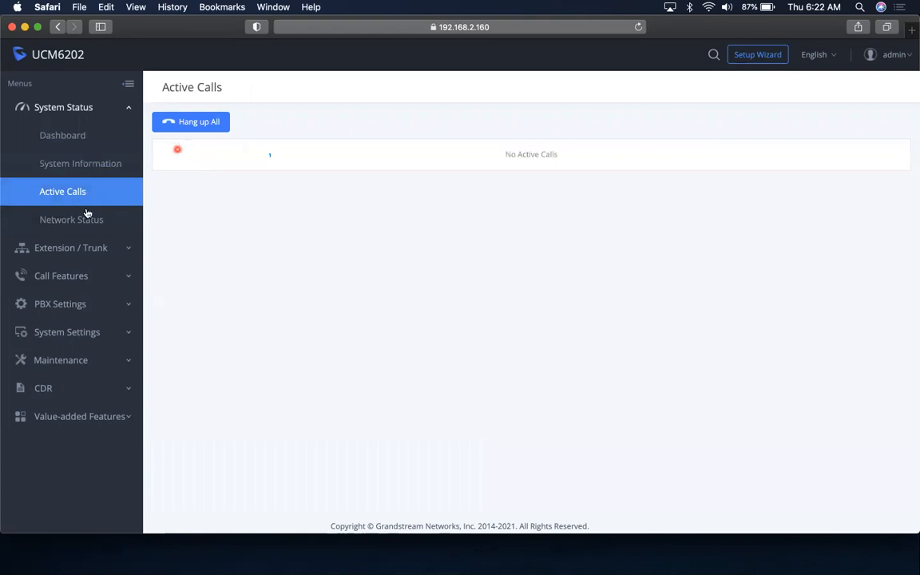
left_click(112, 216)
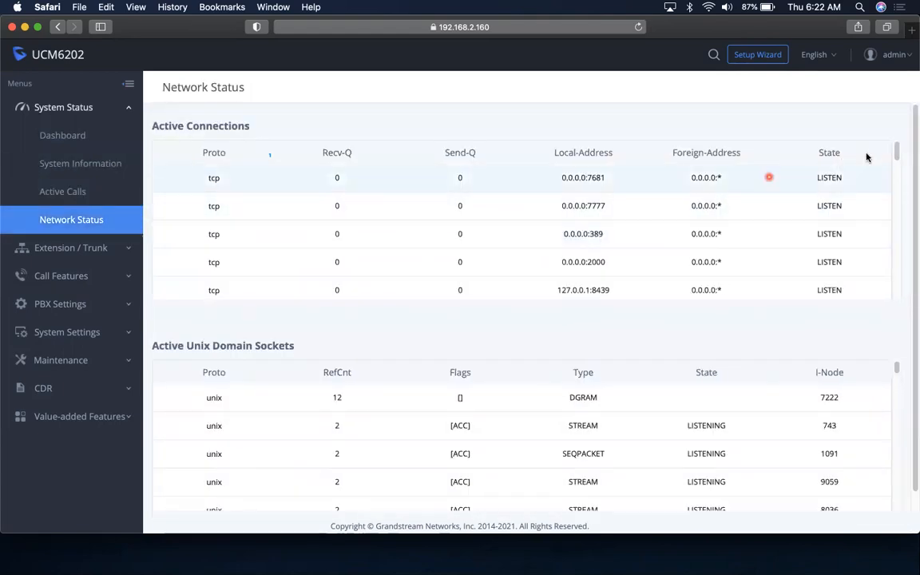
left_click_drag(897, 152, 882, 167)
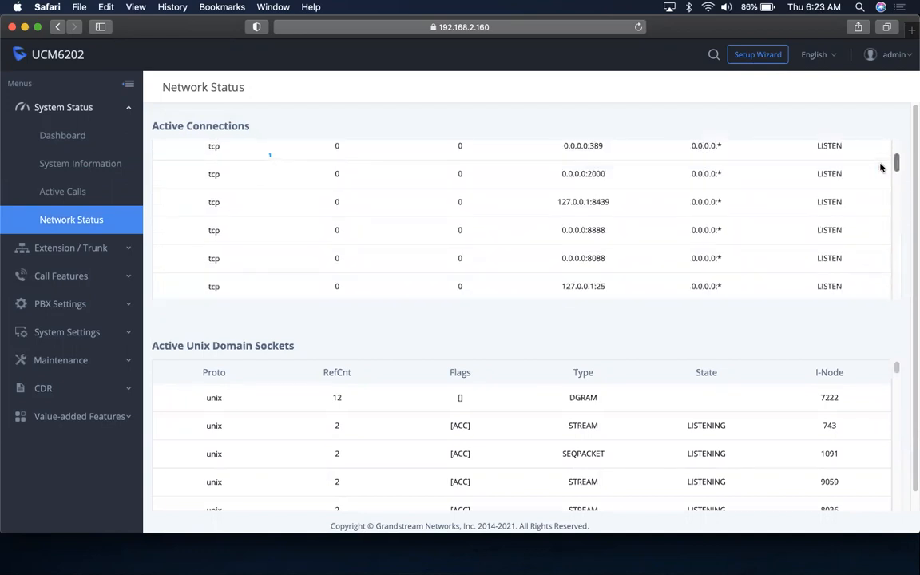
left_click(63, 251)
left_click(61, 165)
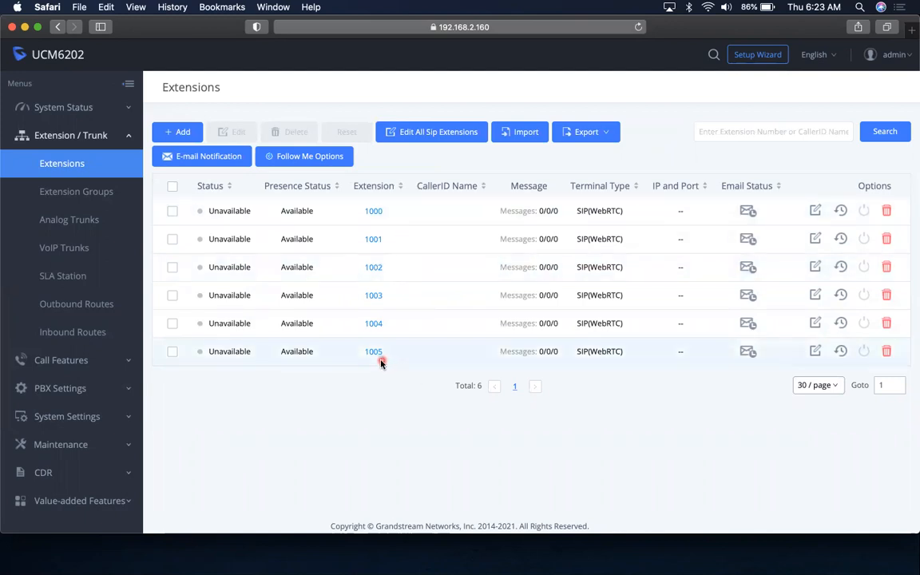
Add a new SIP Extension numbered 1006 using the Single add method after briefly trying Batch
left_click(177, 132)
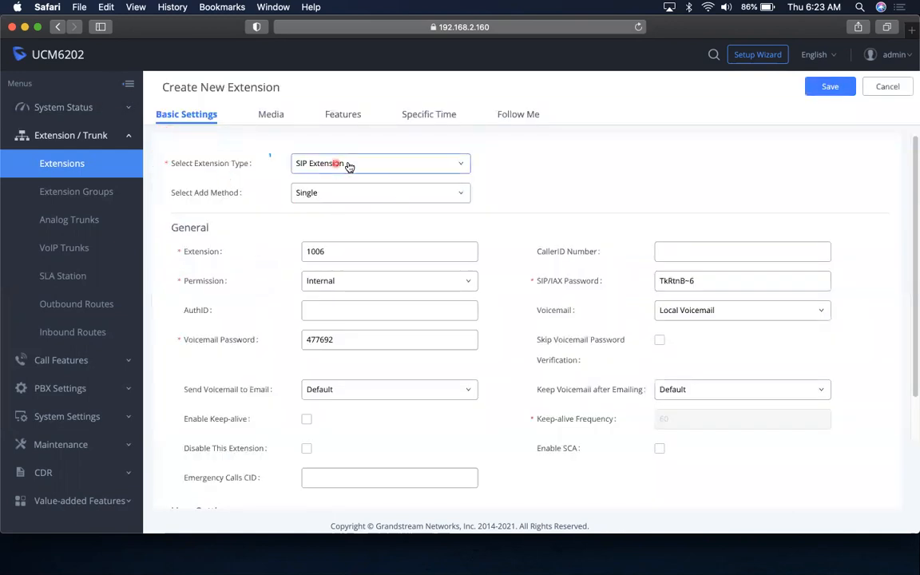
left_click(349, 164)
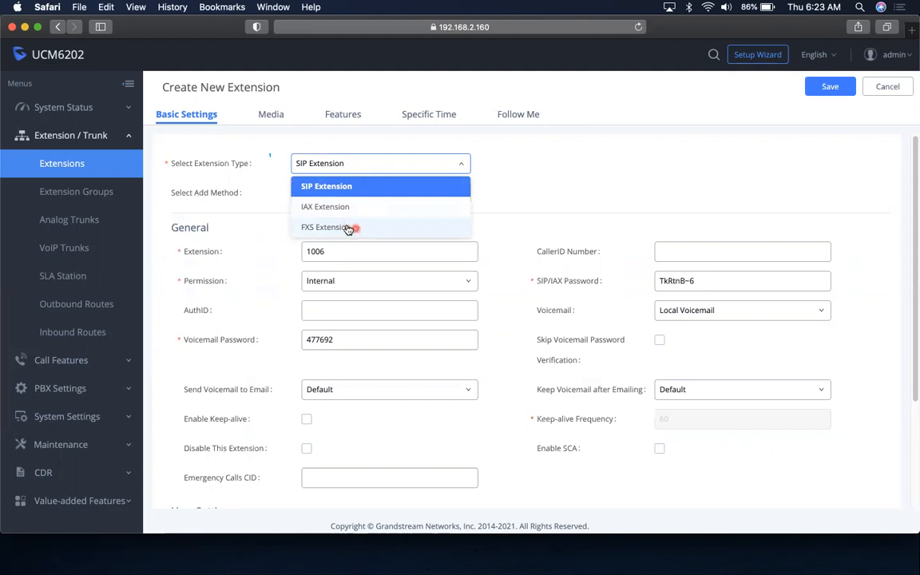
left_click(326, 171)
left_click(377, 201)
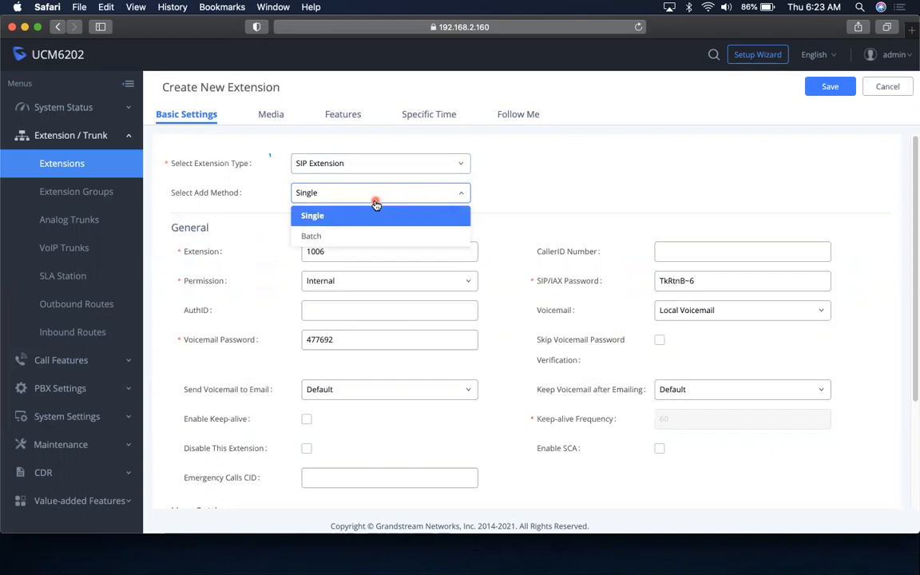
left_click(377, 235)
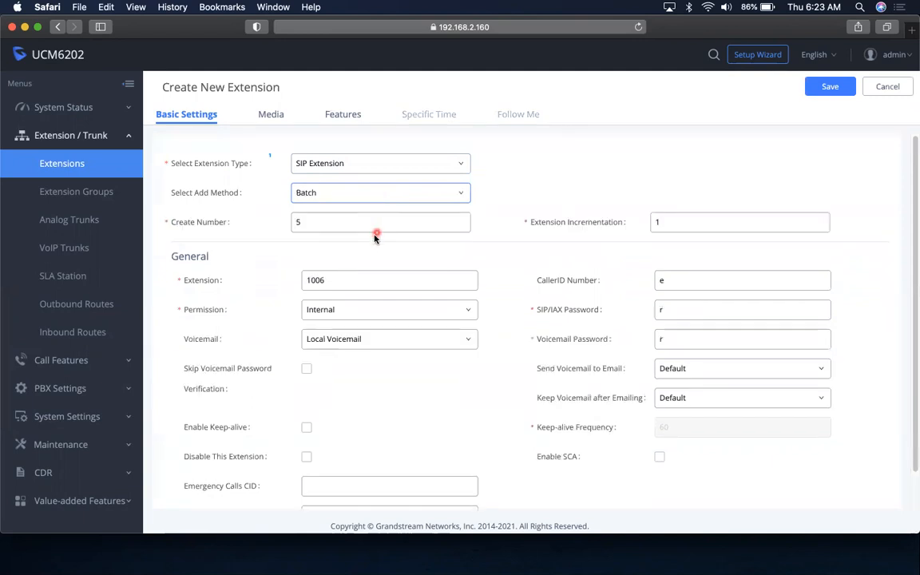
left_click(326, 224)
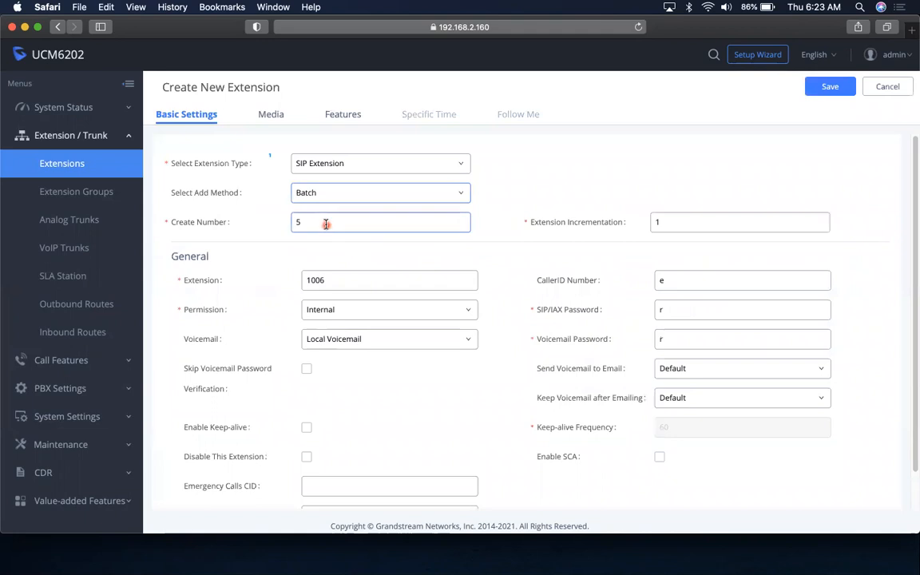
left_click_drag(313, 222, 291, 224)
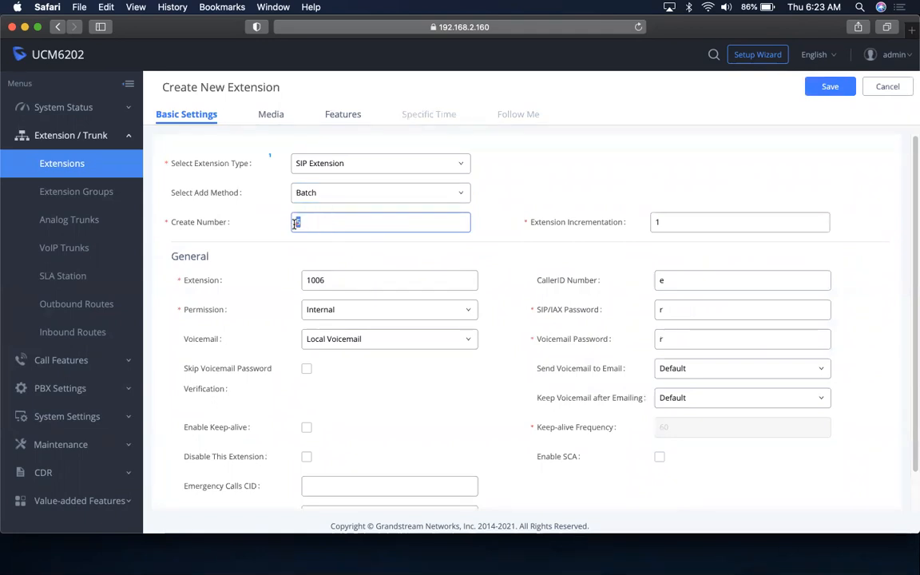
left_click(322, 223)
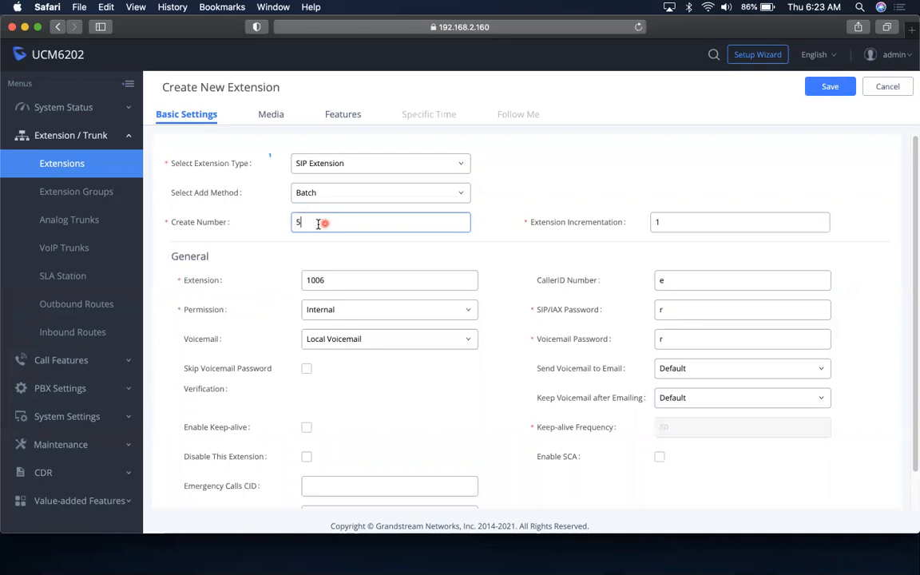
left_click(381, 200)
left_click(350, 214)
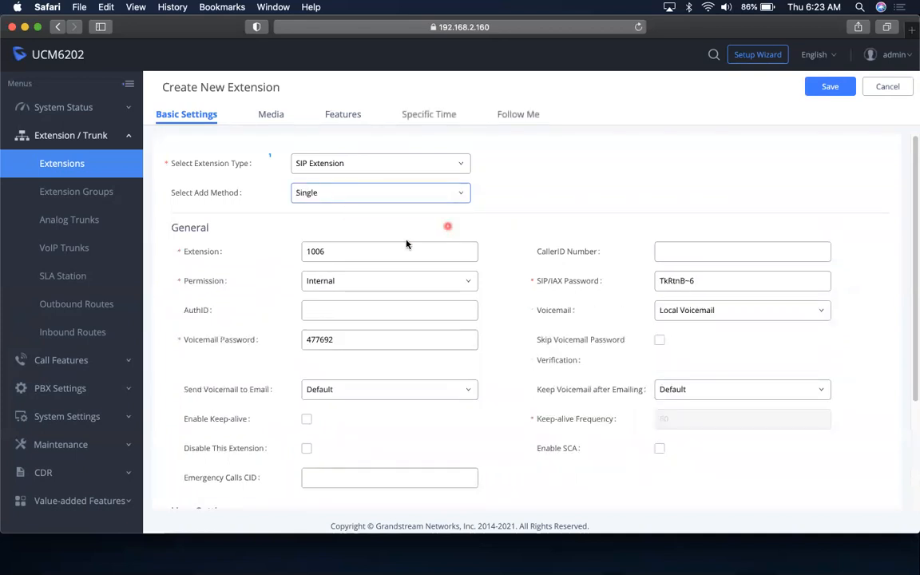
left_click(336, 254)
Change extension 1006's permission from Internal to Local and review AuthID, voicemail password and CallerID Number
left_click(379, 285)
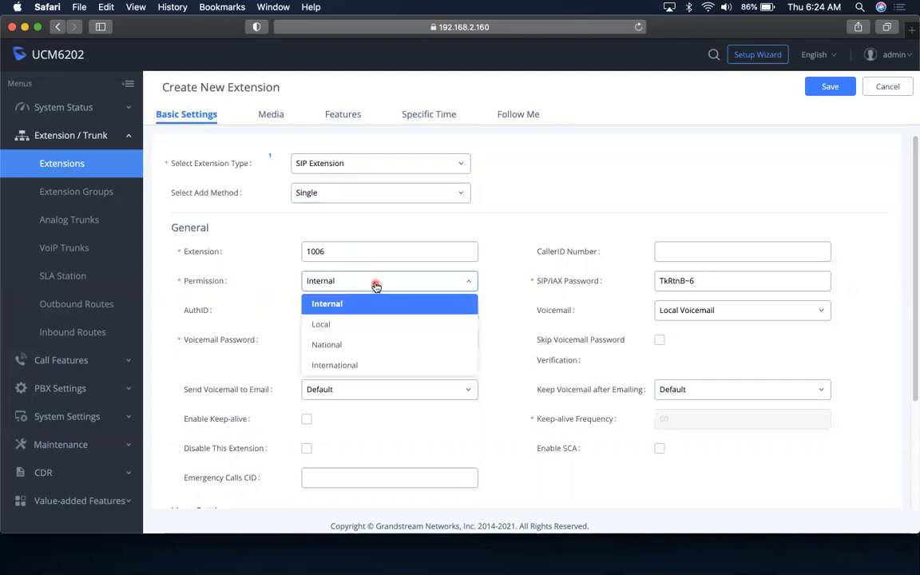
left_click(326, 324)
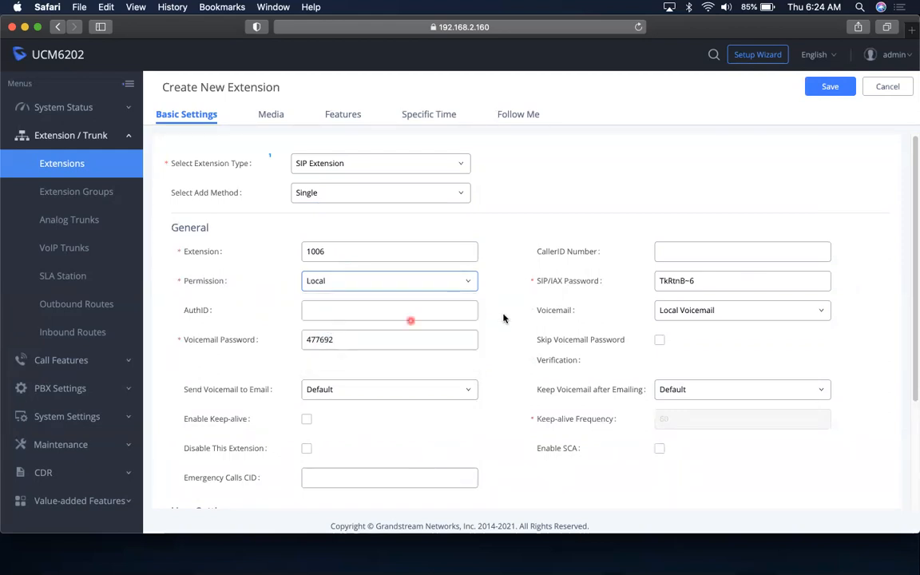
left_click(332, 312)
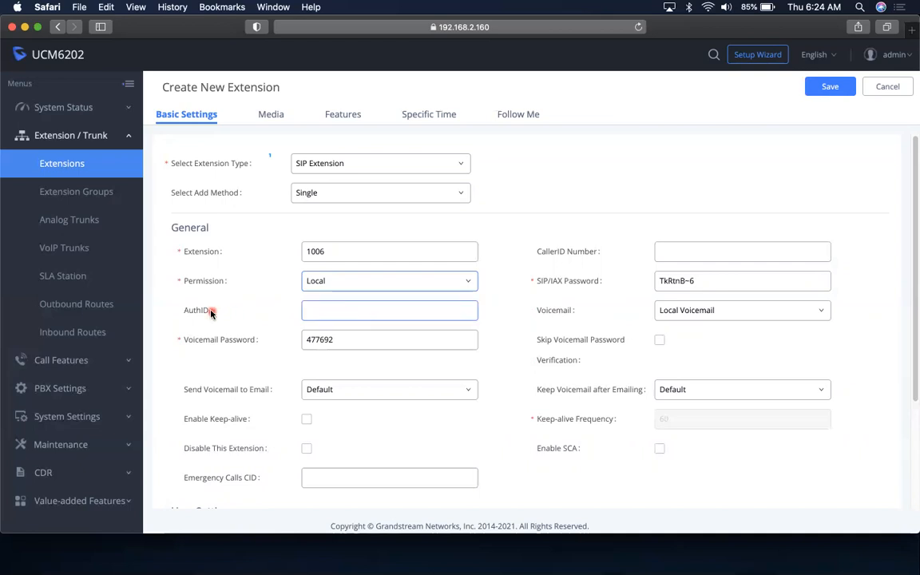
mouse_move(192, 314)
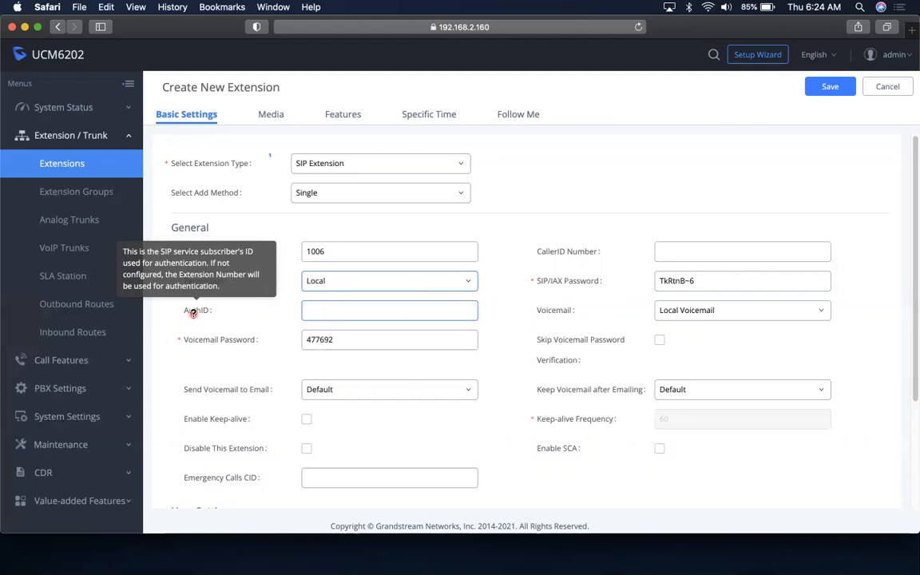
left_click(340, 340)
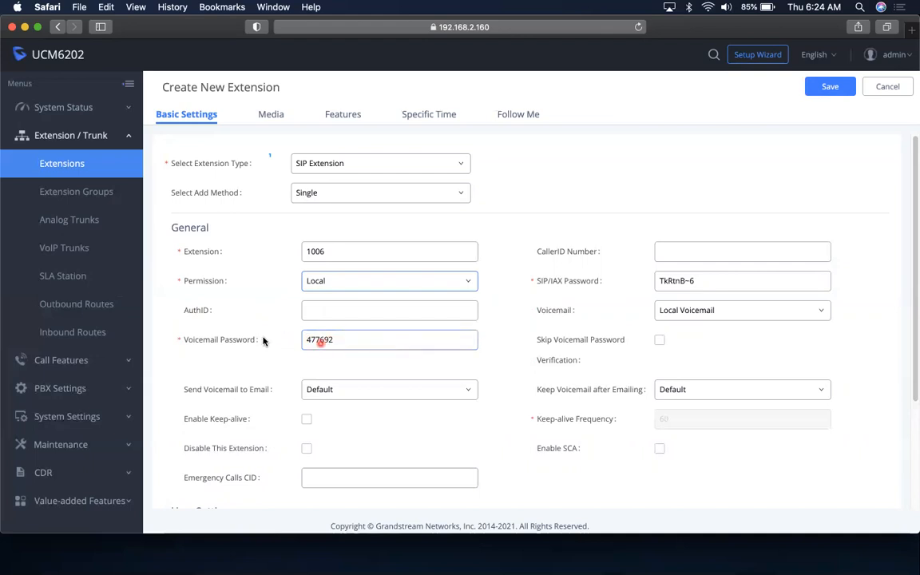
left_click(656, 253)
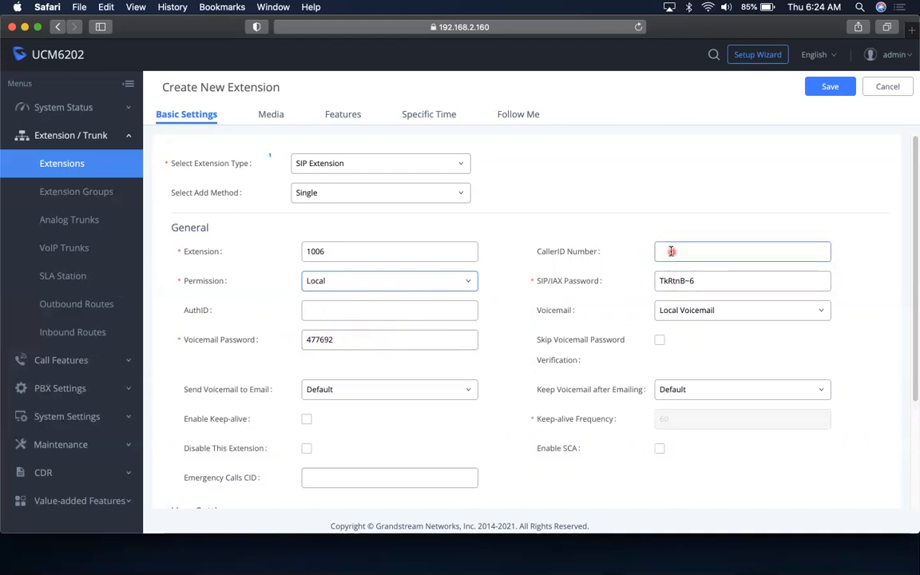
mouse_move(573, 251)
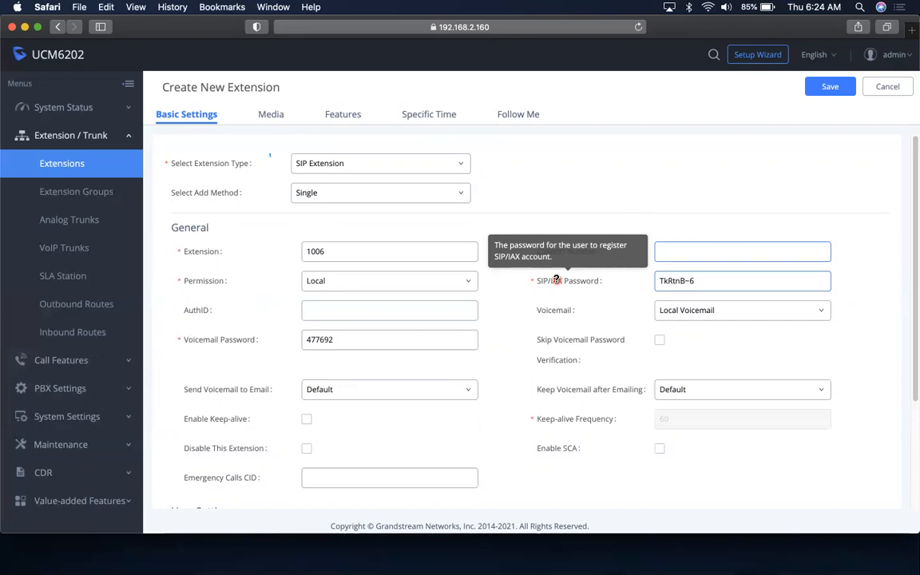
left_click(701, 281)
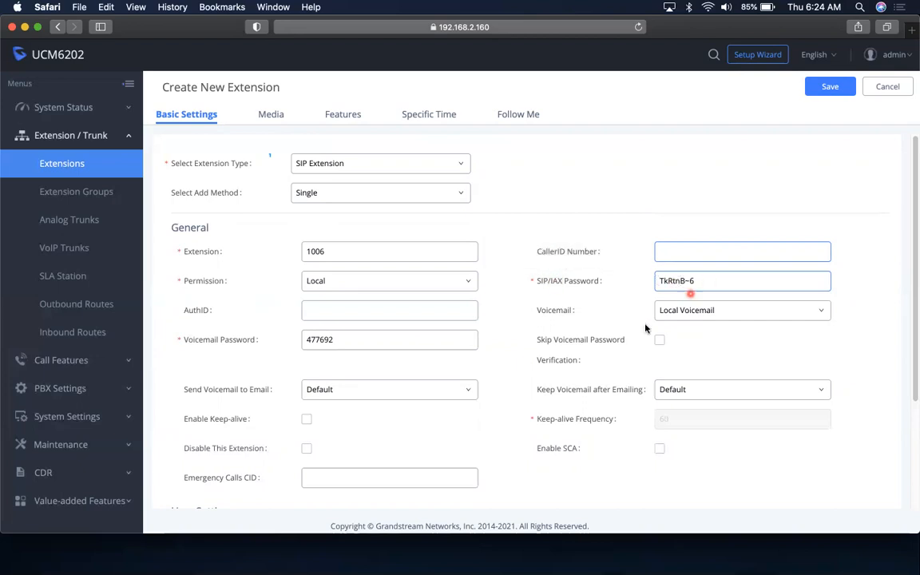
left_click_drag(697, 281, 656, 283)
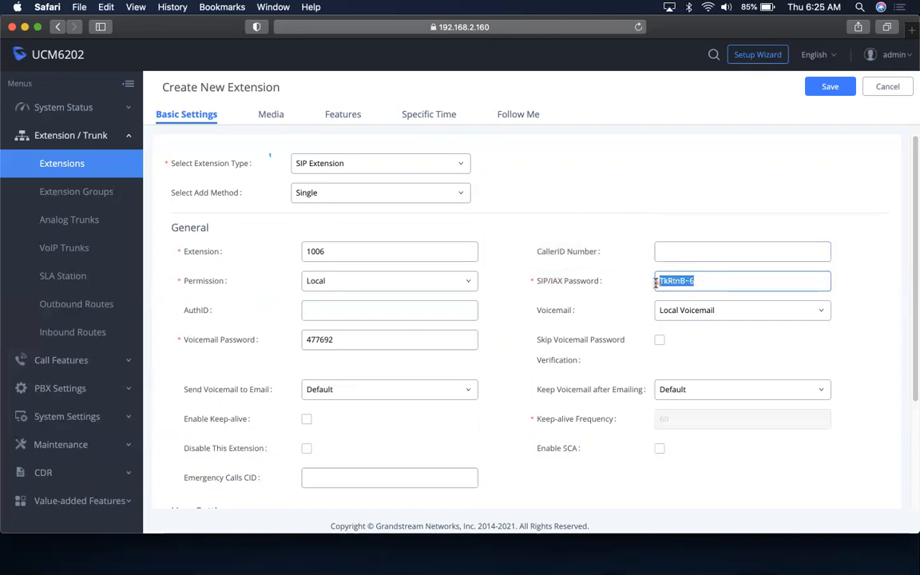
left_click(715, 281)
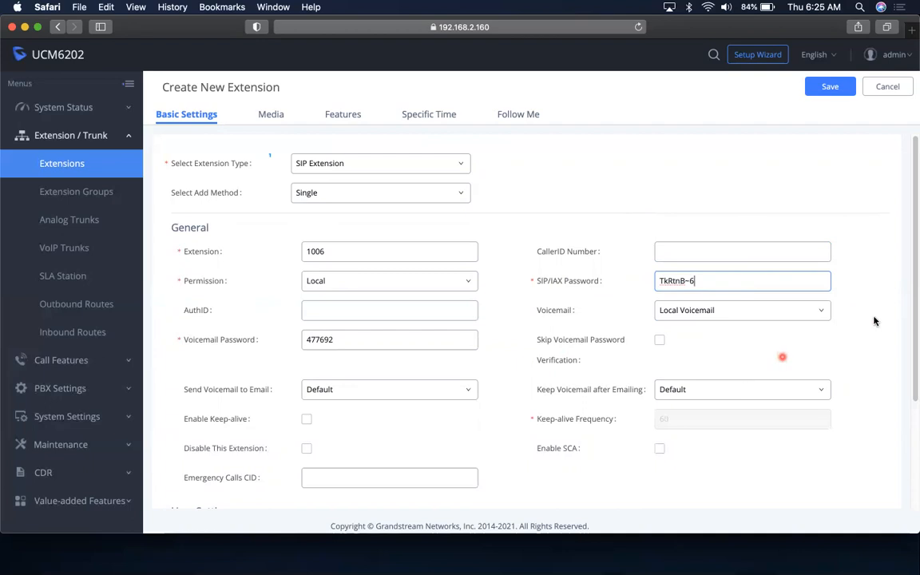
left_click_drag(913, 309, 915, 439)
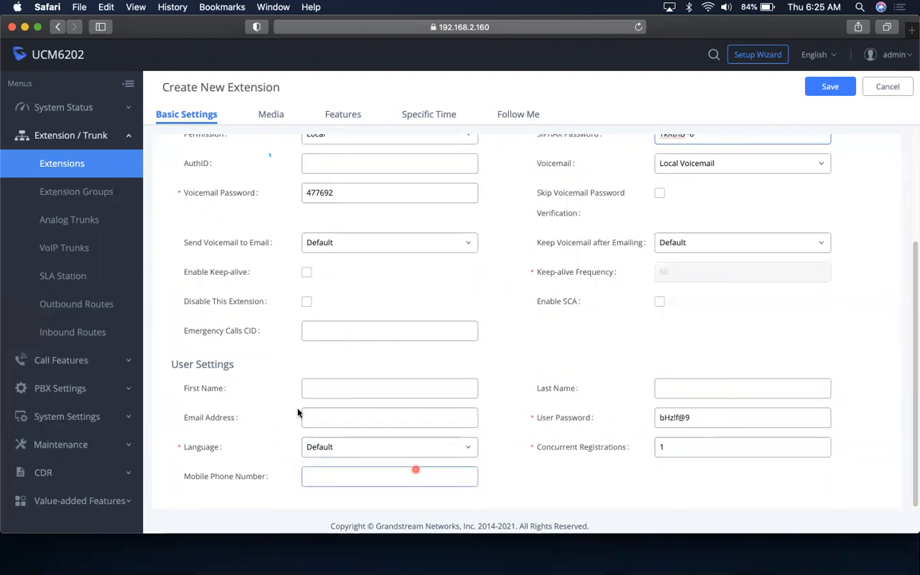
Review the extension's Media SIP settings, then switch to its Features tab
left_click(273, 116)
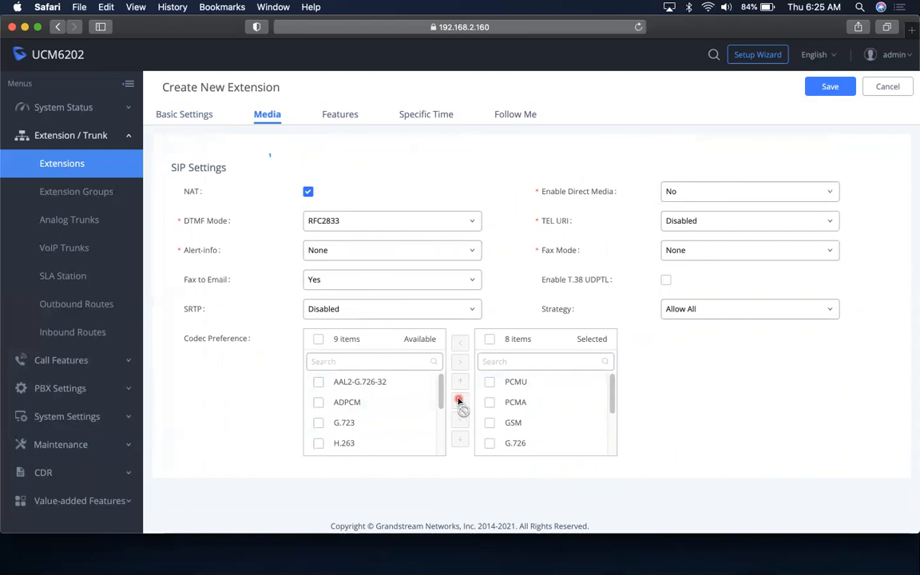
left_click(343, 114)
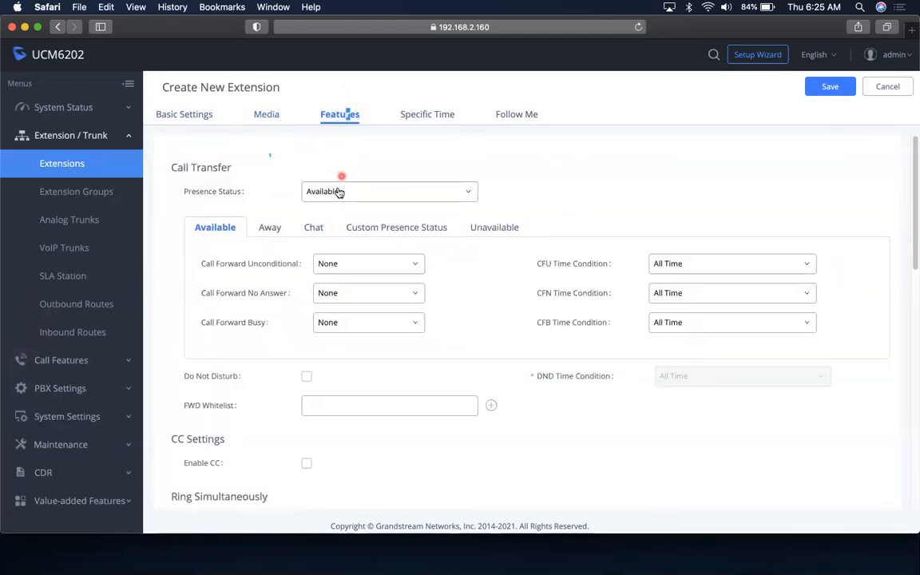
Check the unconditional call forward help and keep its time condition at All Time
mouse_move(214, 191)
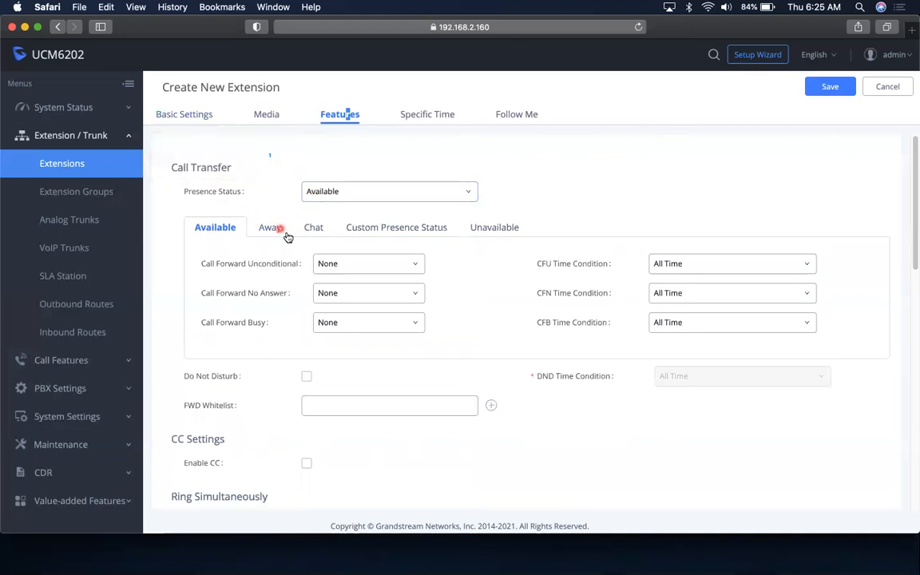
left_click(347, 265)
left_click(231, 266)
left_click(598, 322)
left_click(710, 267)
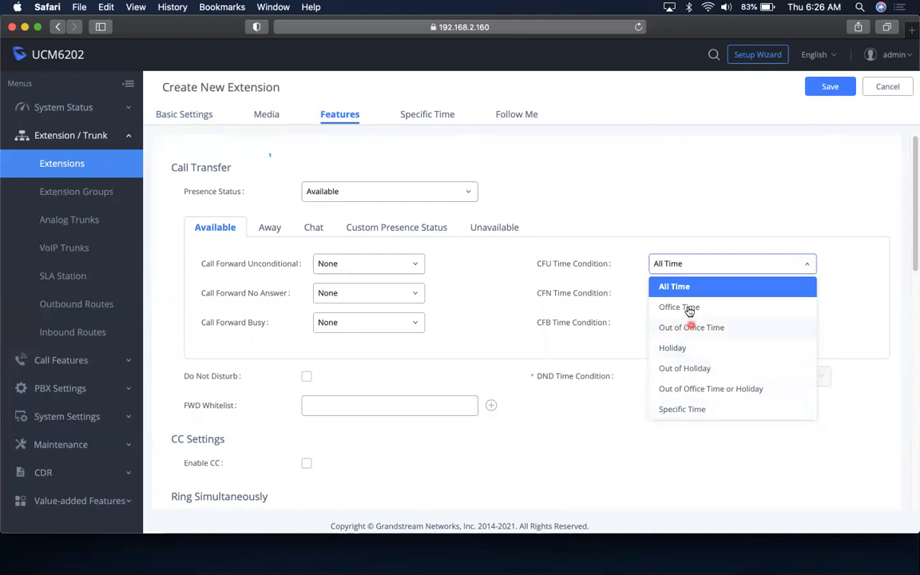
left_click(695, 264)
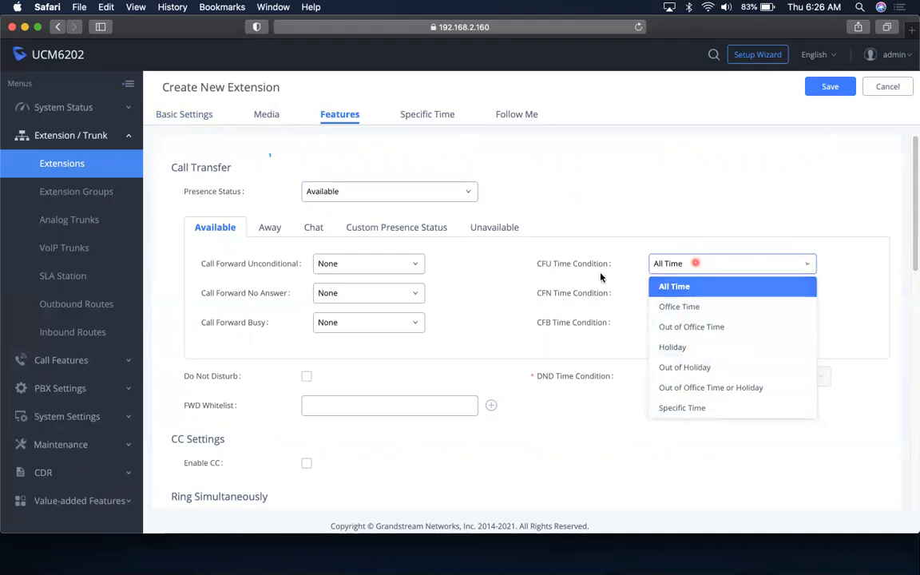
Step through the Away, Custom, Chat and Unavailable presence tabs, keeping forwarding at None
left_click(281, 233)
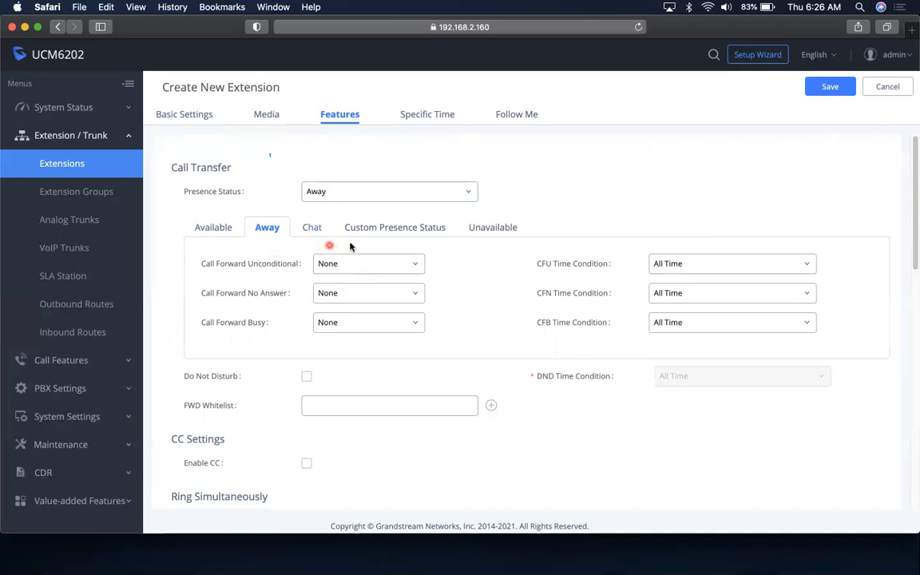
left_click(371, 269)
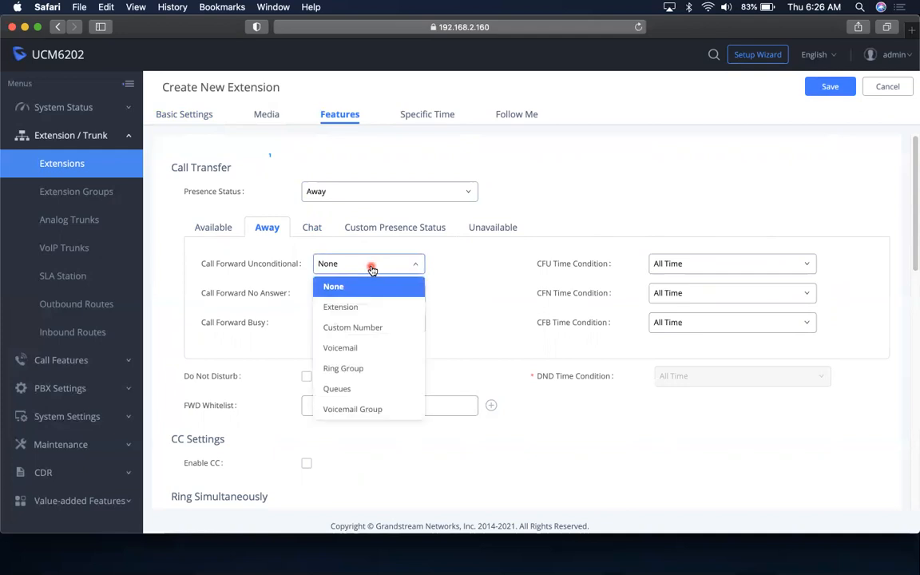
left_click(371, 269)
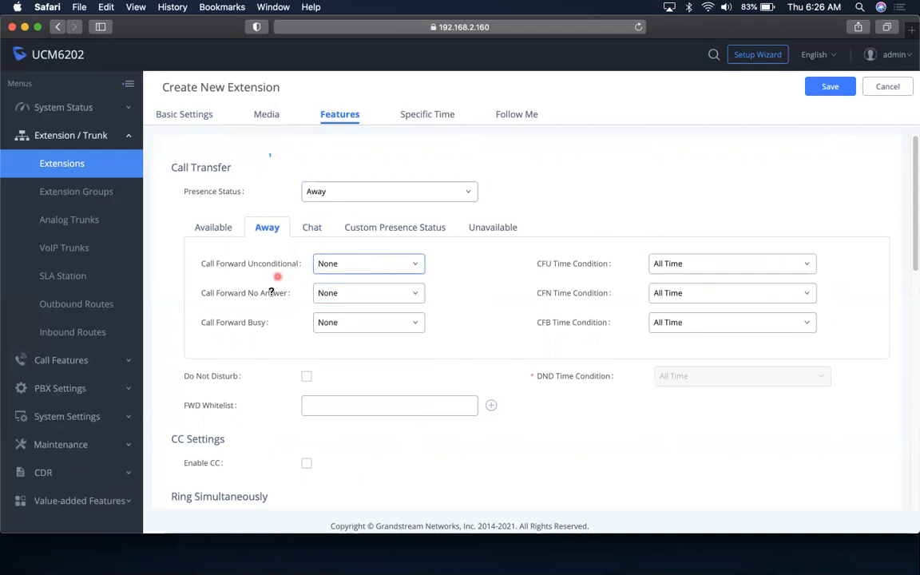
left_click(431, 228)
left_click(316, 230)
left_click(476, 230)
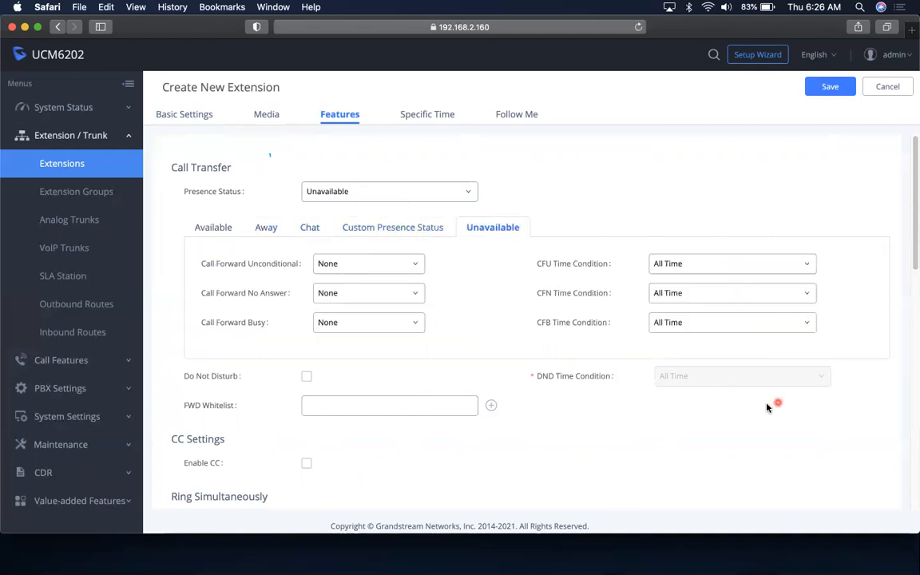
Tick Ring Simultaneously and place the caret in the External Number field; a stray F4 opens Launchpad
left_click_drag(913, 256, 913, 351)
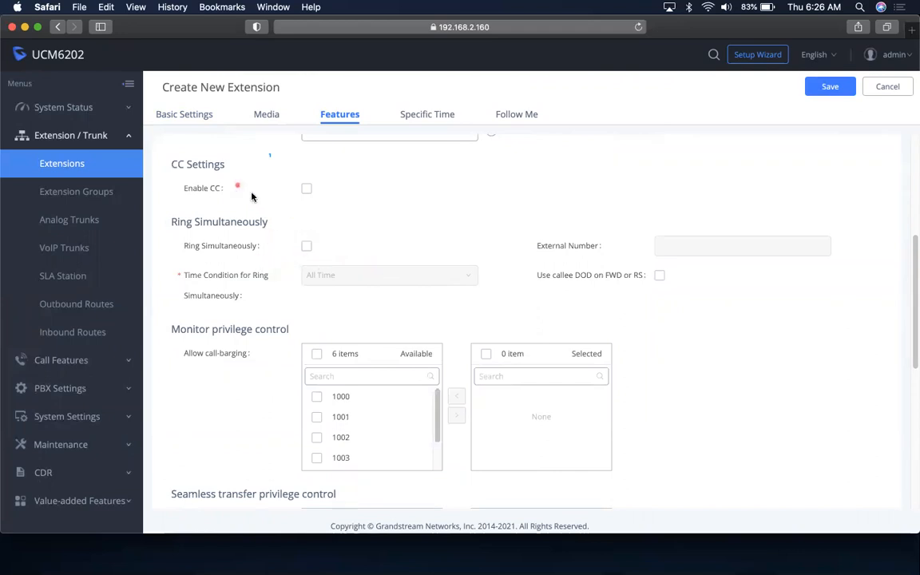
left_click(307, 247)
left_click(679, 249)
left_click(685, 248)
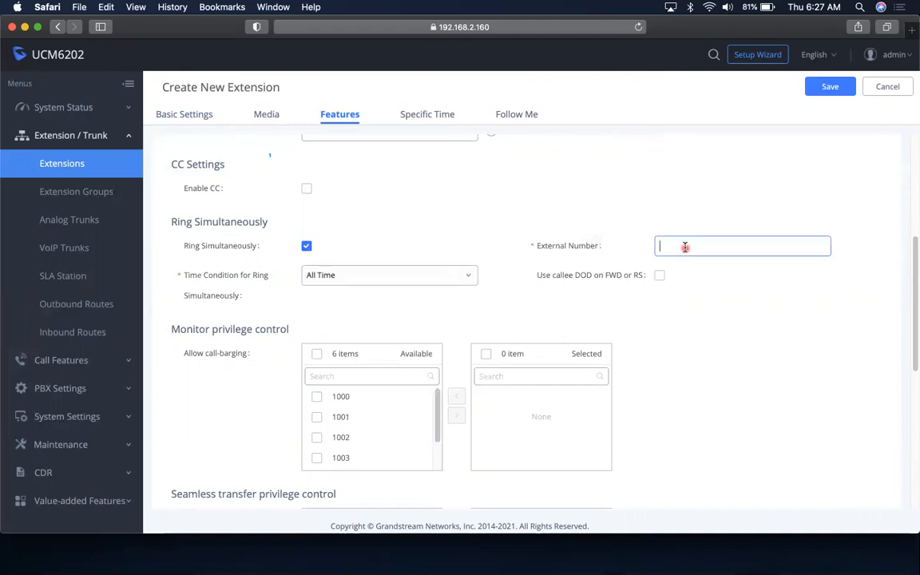
key("F4")
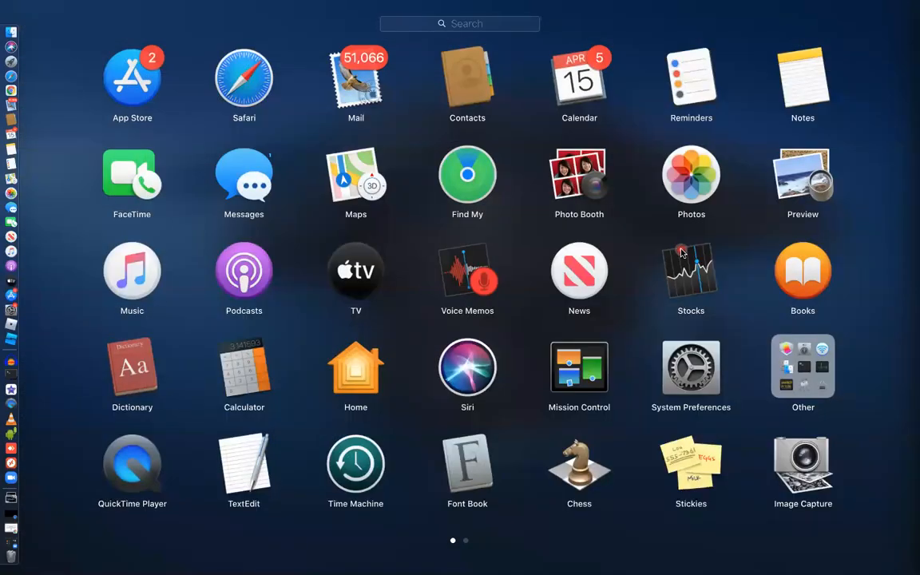
Dismiss Launchpad to return to the extension 1006 form
key("F4")
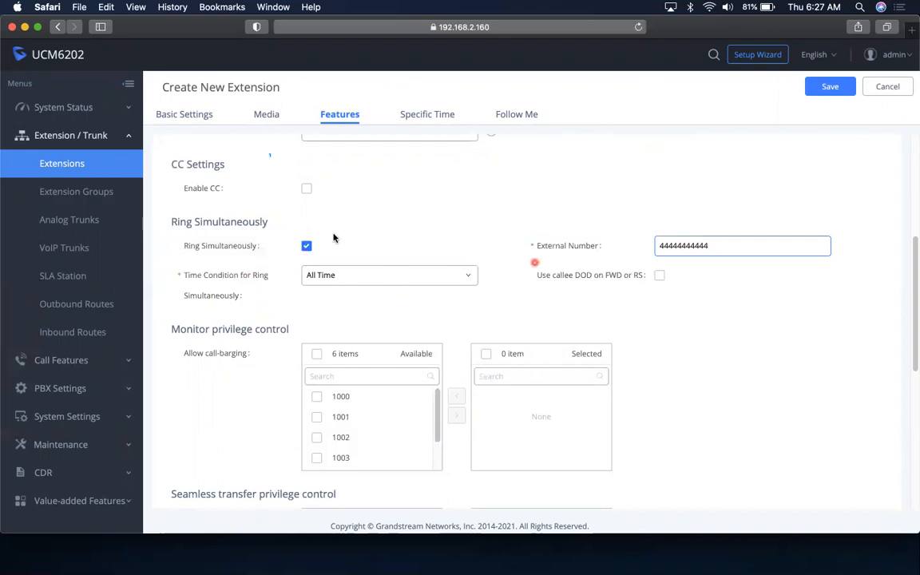
Untick Ring Simultaneously and move down to the Monitor privilege control section
left_click(307, 247)
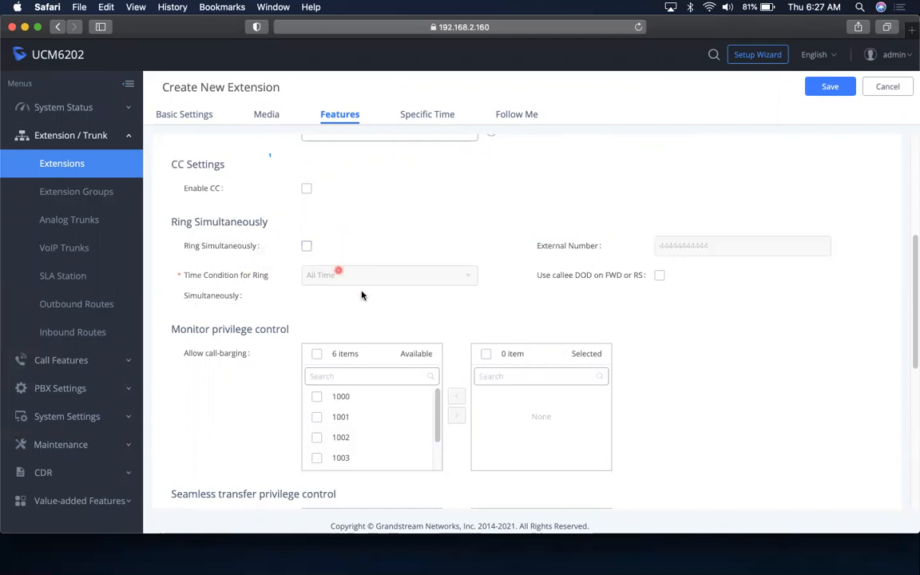
scroll(361, 294, "down", 3)
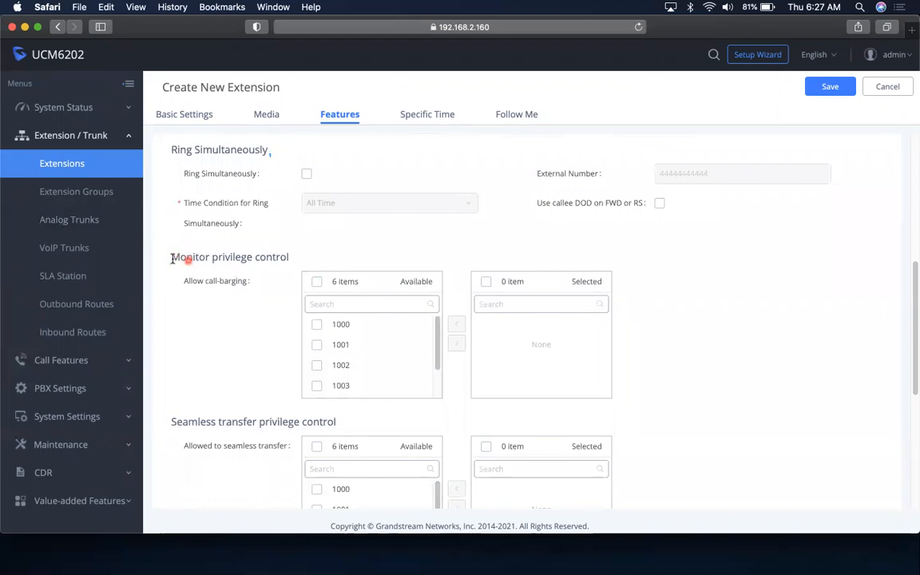
left_click_drag(172, 257, 307, 252)
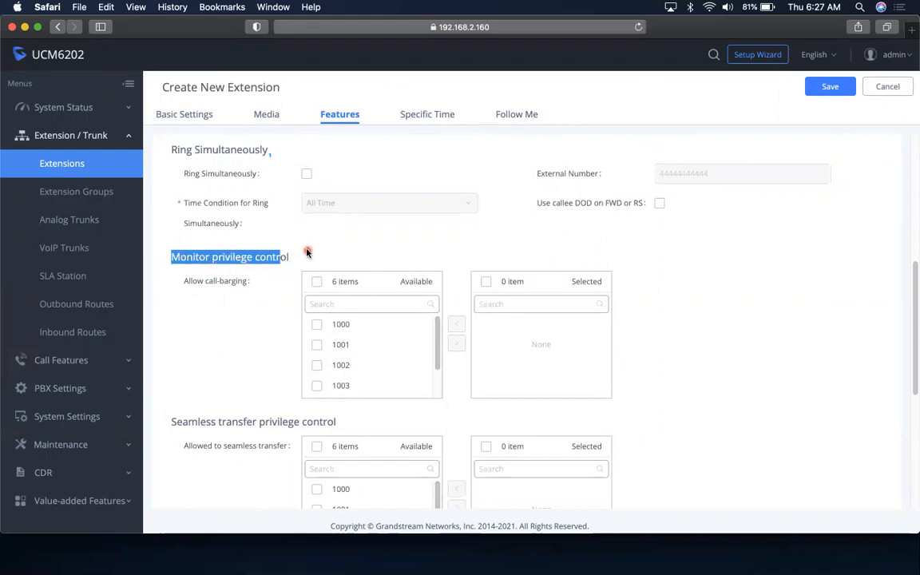
left_click(307, 252)
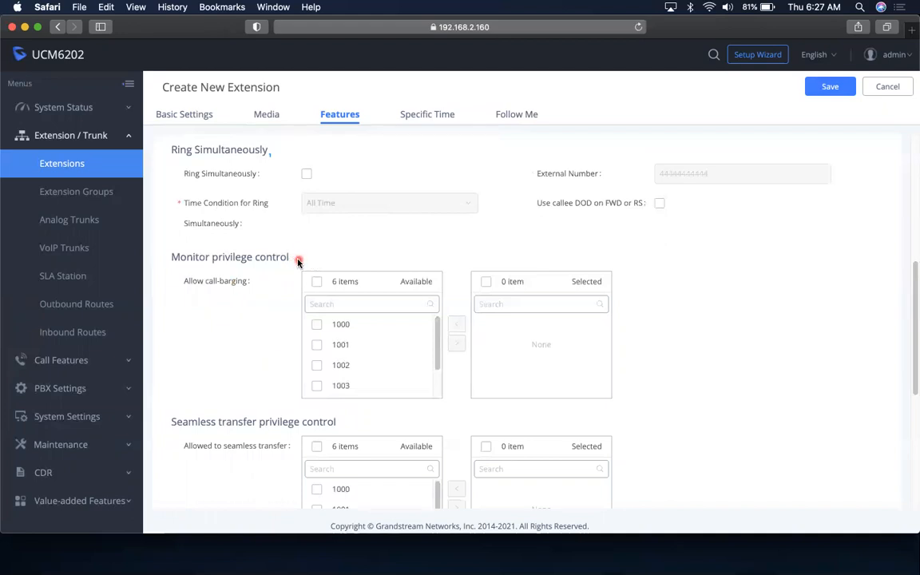
left_click_drag(300, 259, 191, 300)
left_click(191, 300)
scroll(223, 335, "up", 1)
scroll(227, 341, "down", 3)
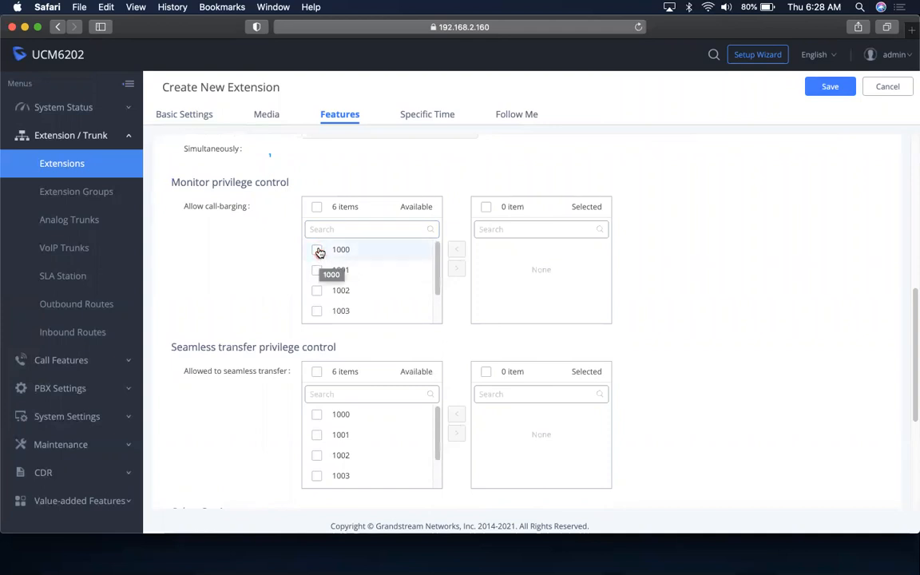
left_click(317, 207)
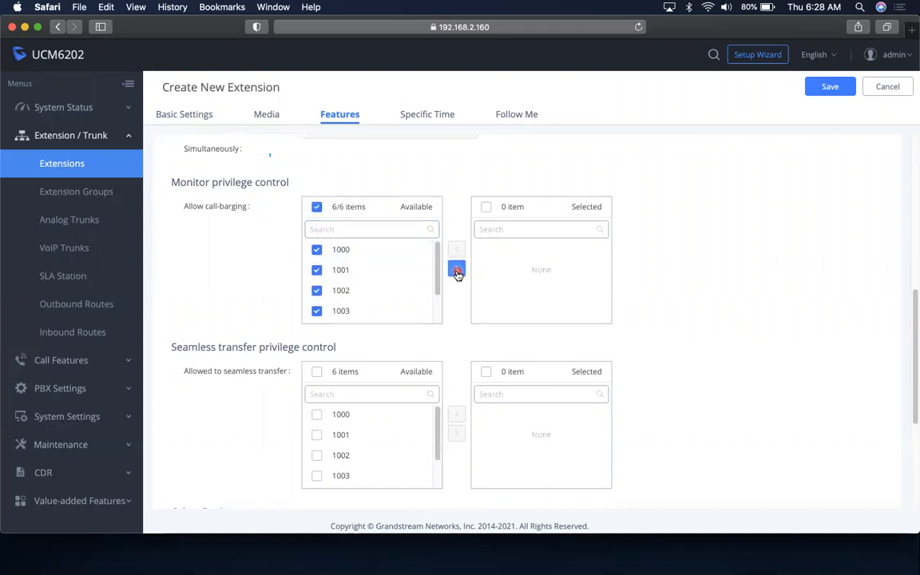
left_click(456, 269)
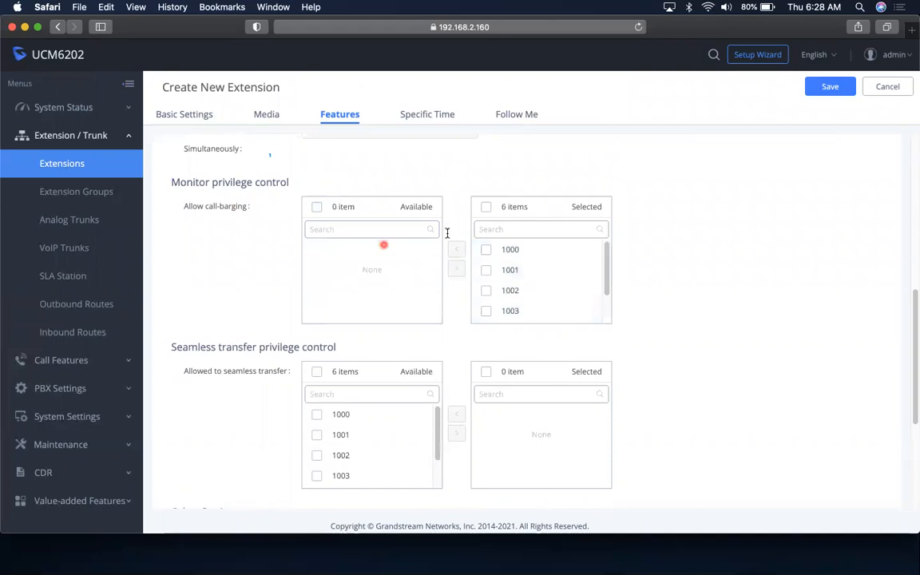
scroll(506, 296, "up", 1)
scroll(506, 294, "down", 5)
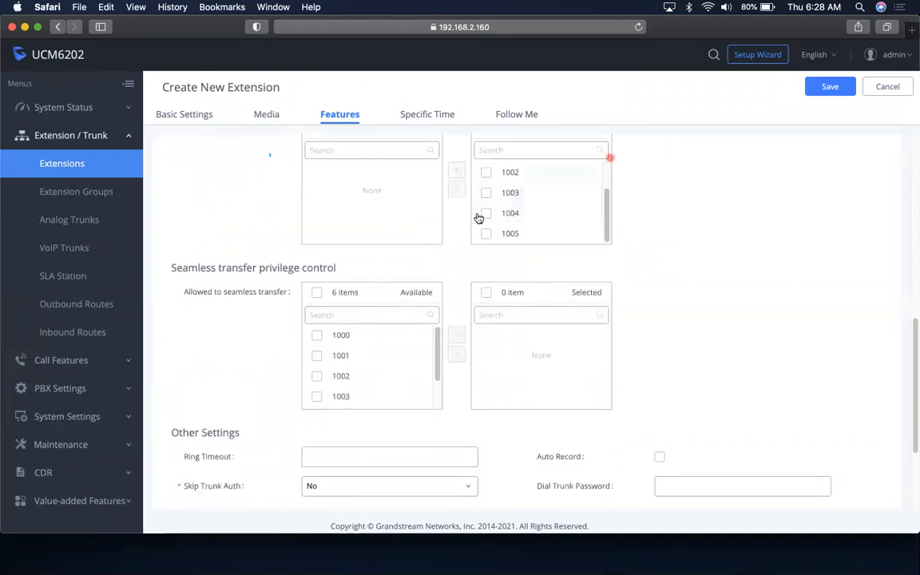
scroll(368, 176, "up", 3)
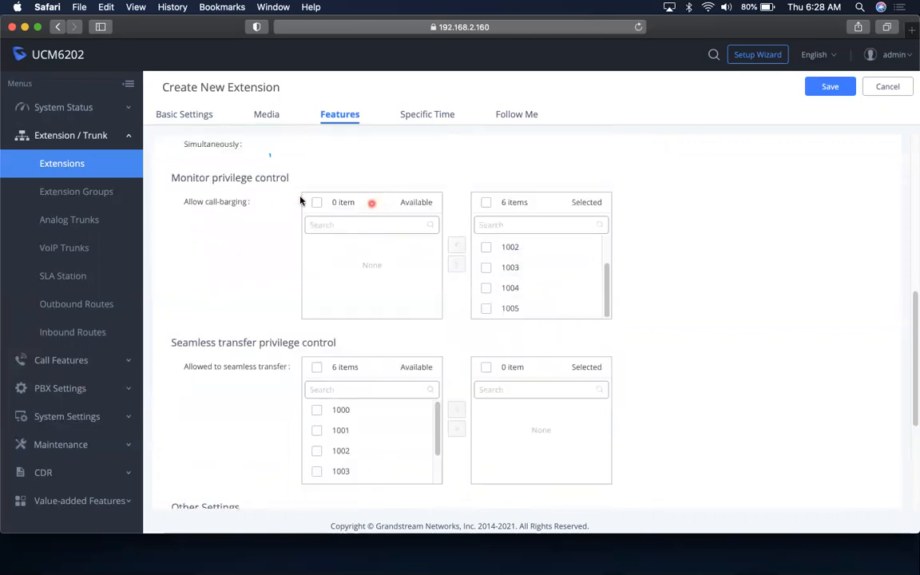
left_click(511, 227)
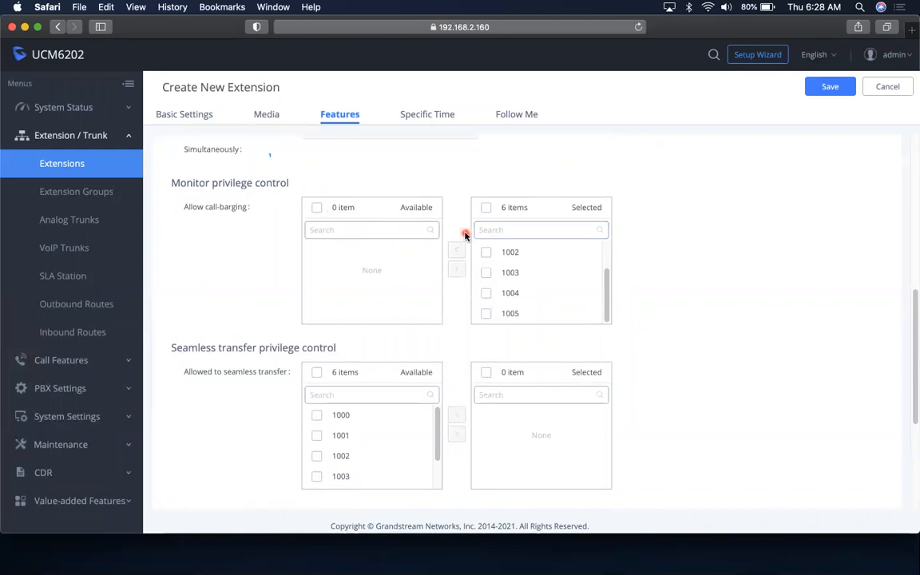
scroll(464, 234, "up", 9)
scroll(464, 233, "down", 7)
left_click(486, 256)
left_click(455, 299)
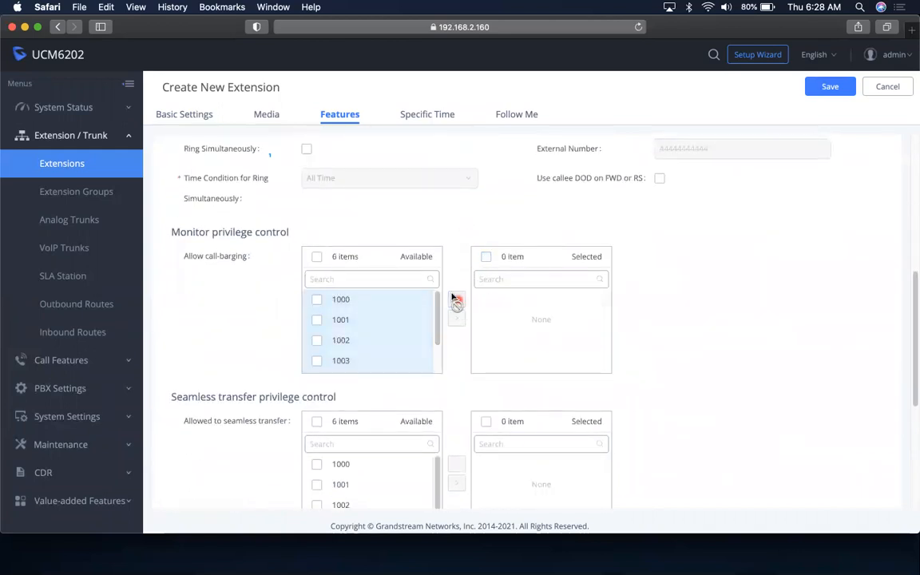
scroll(371, 300, "up", 1)
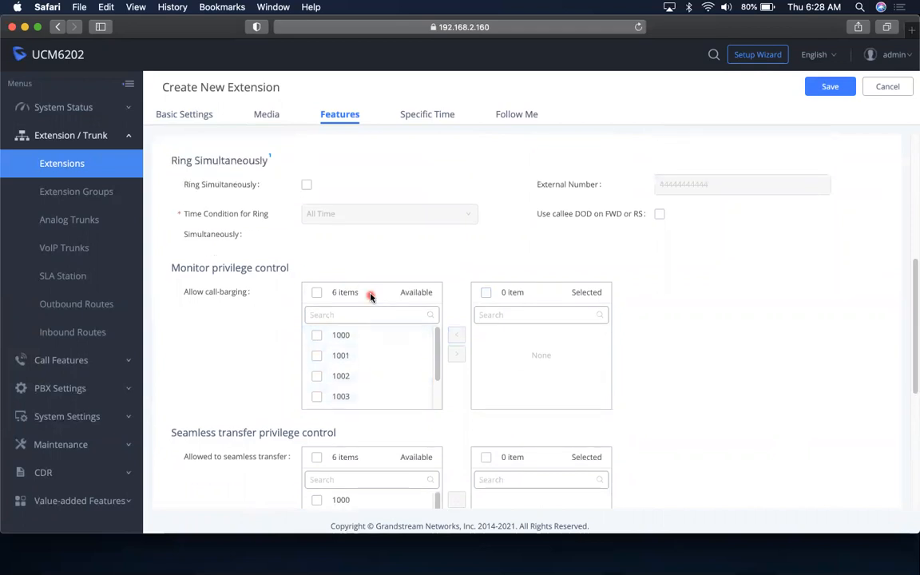
scroll(370, 297, "down", 7)
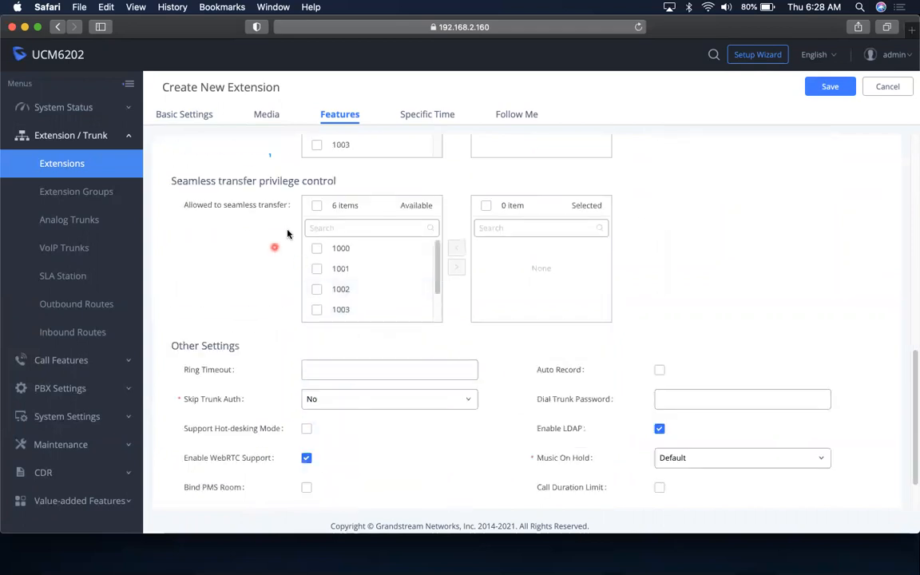
Grant seamless transfer to all six extensions, then remove it from them again
mouse_move(272, 206)
left_click(317, 205)
left_click(456, 267)
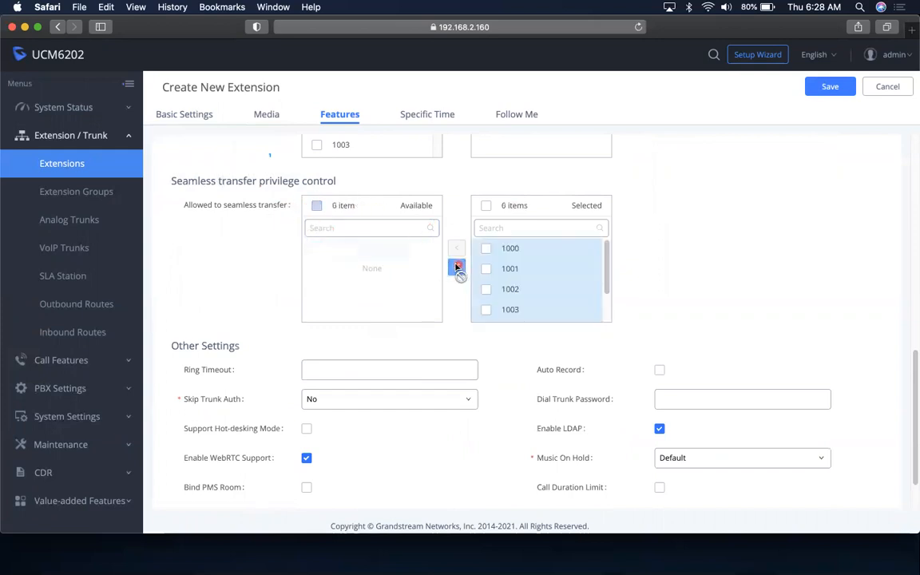
left_click(486, 205)
left_click(457, 248)
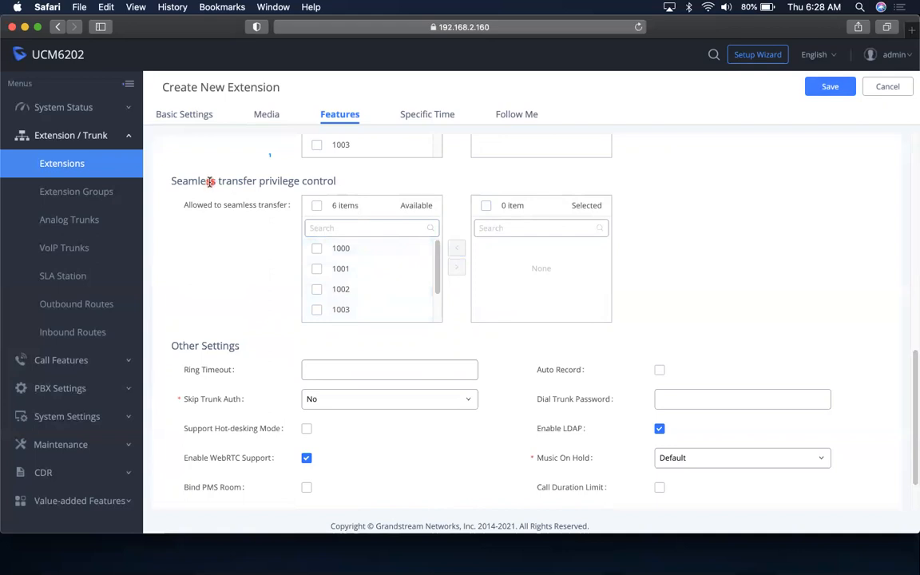
Repeat adding and removing all six seamless-transfer extensions, then scroll down to Other Settings
left_click_drag(170, 183, 333, 182)
left_click(343, 184)
left_click(317, 205)
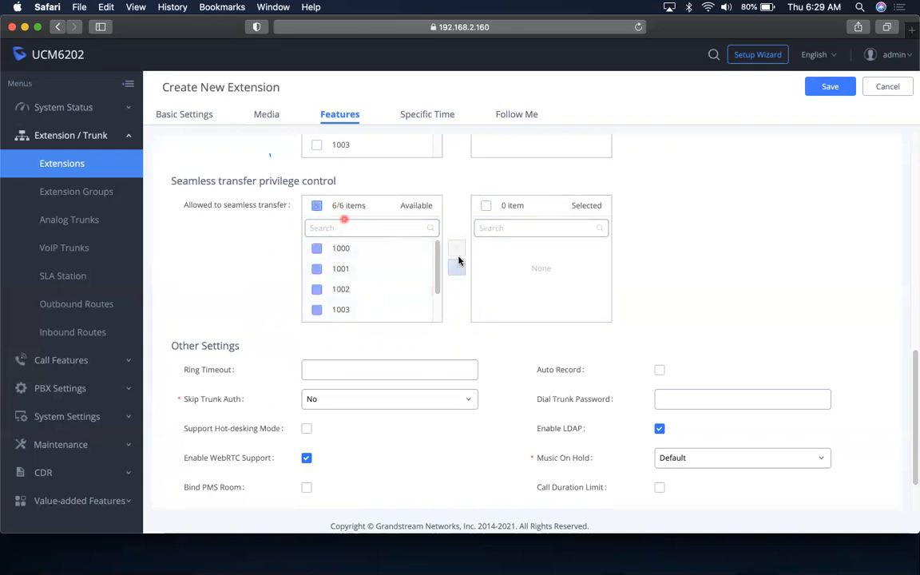
left_click(453, 267)
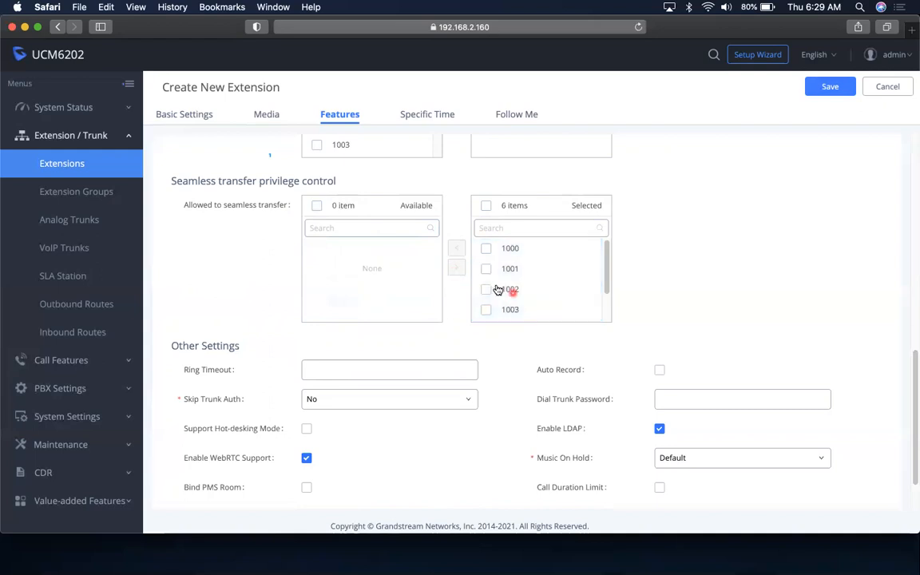
left_click(485, 205)
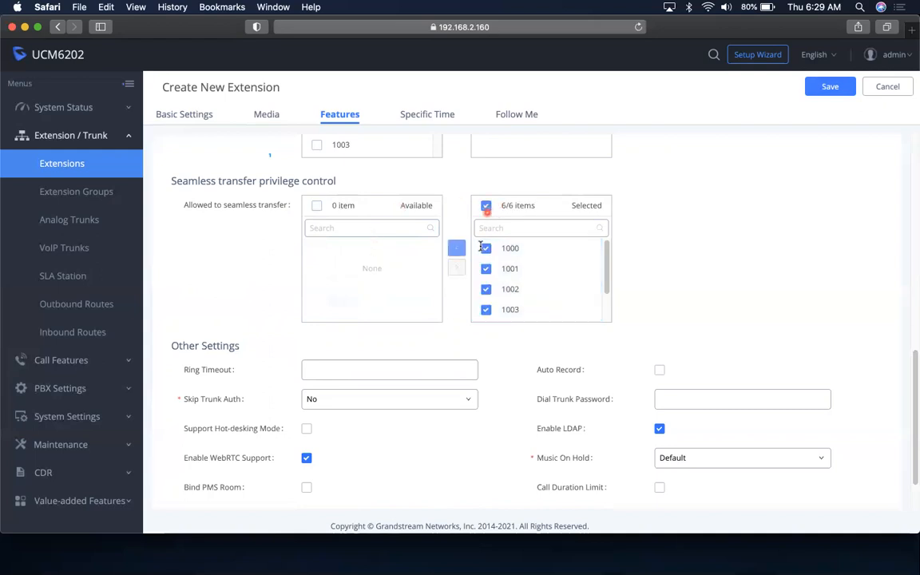
left_click(456, 249)
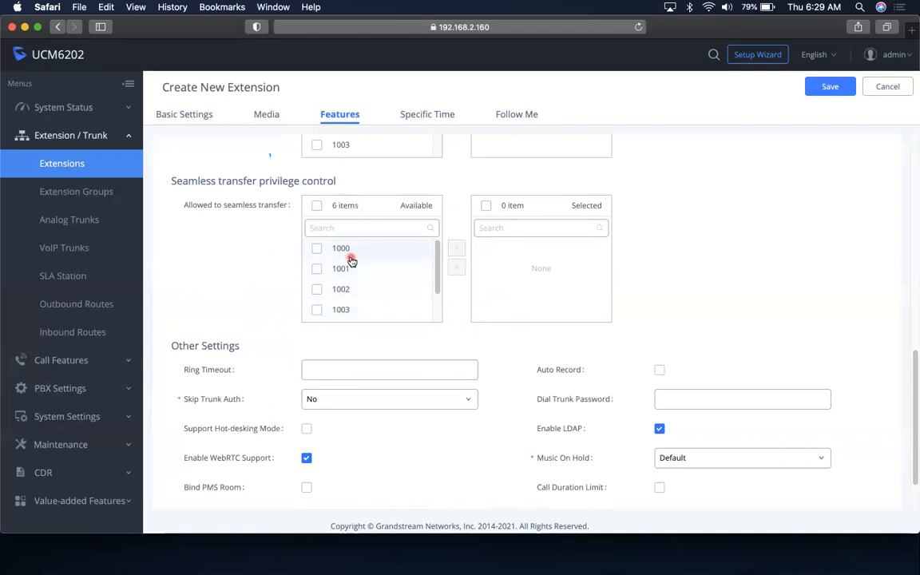
scroll(352, 263, "down", 1)
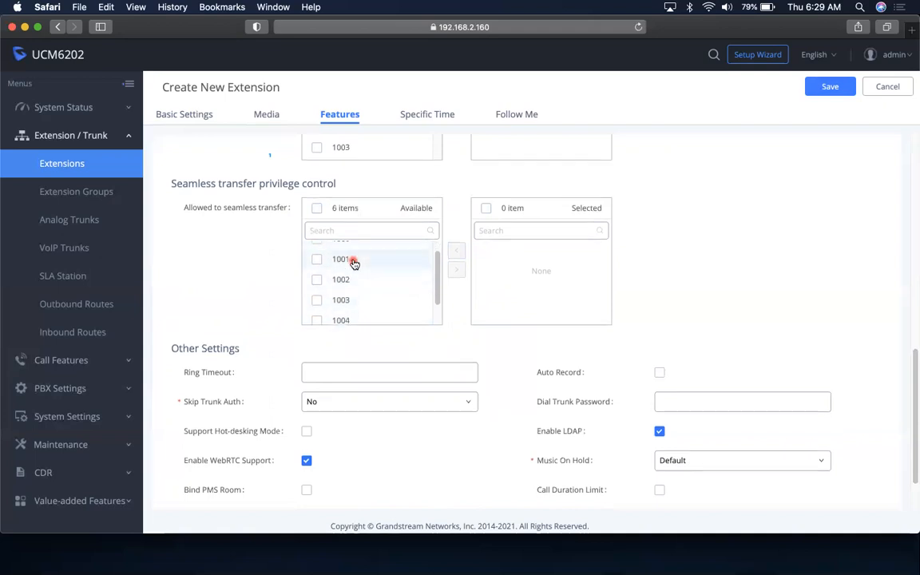
scroll(703, 312, "down", 2)
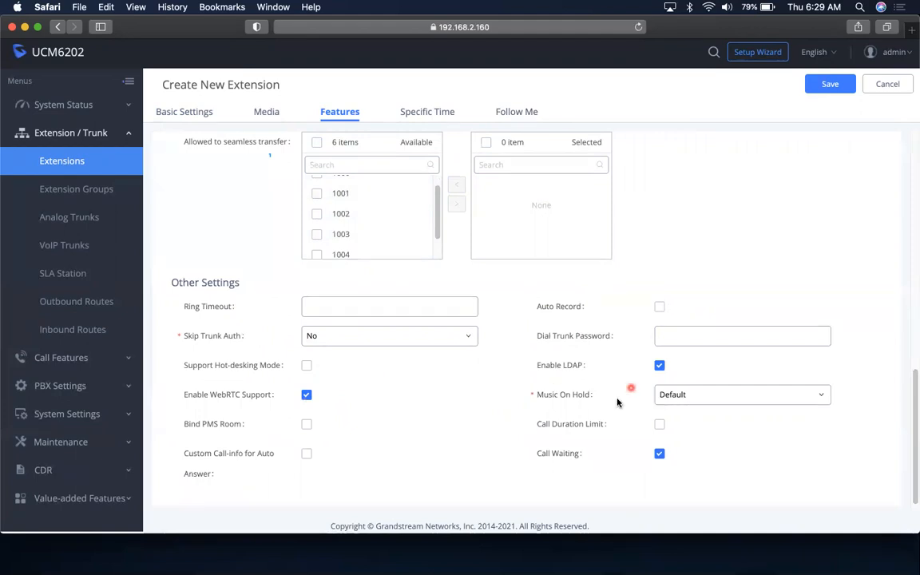
Pick Default Ringback Tone in the Music On Hold dropdown for extension 1006
left_click(711, 393)
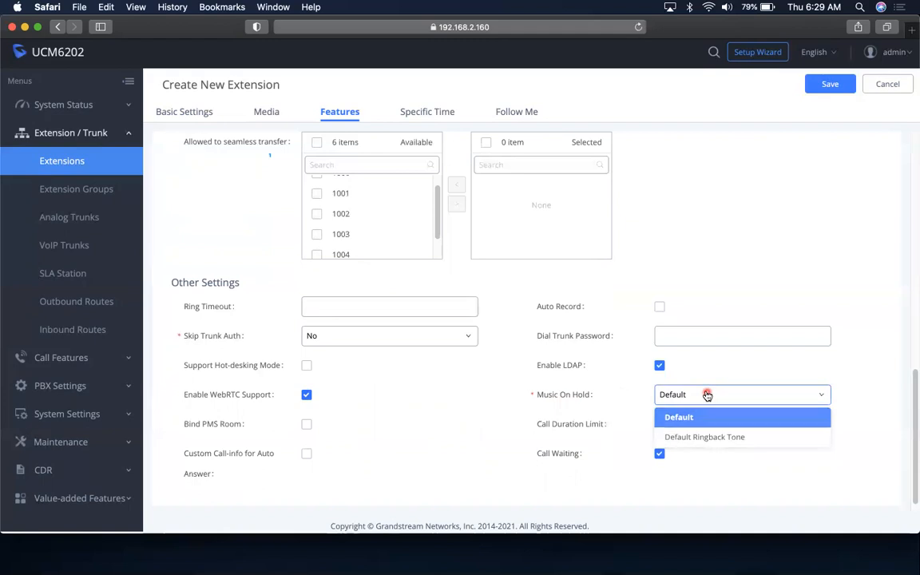
left_click(709, 395)
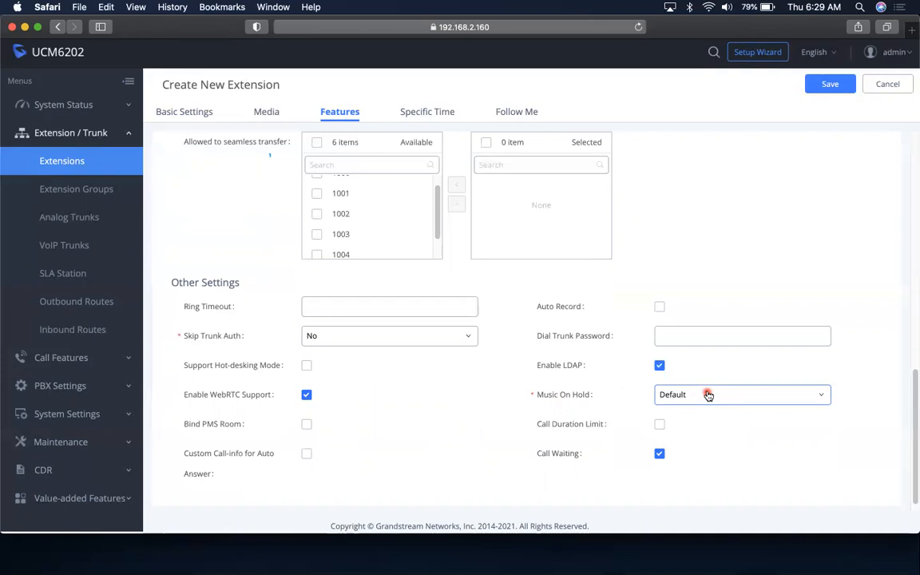
left_click(704, 396)
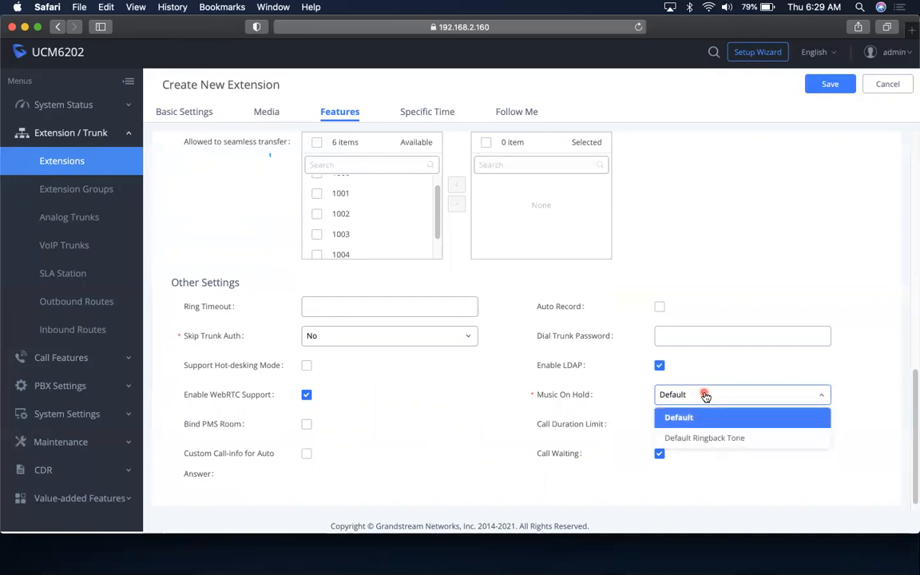
left_click(725, 441)
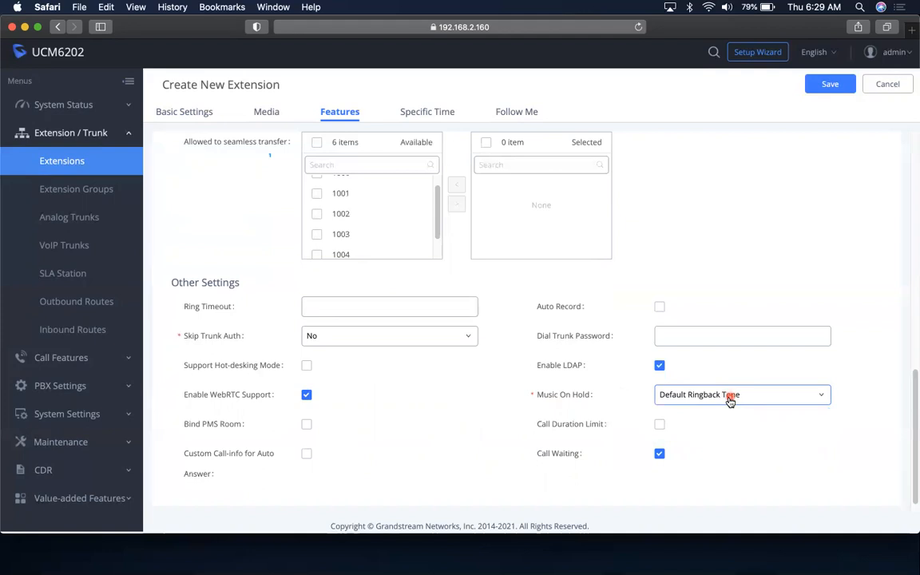
left_click(730, 399)
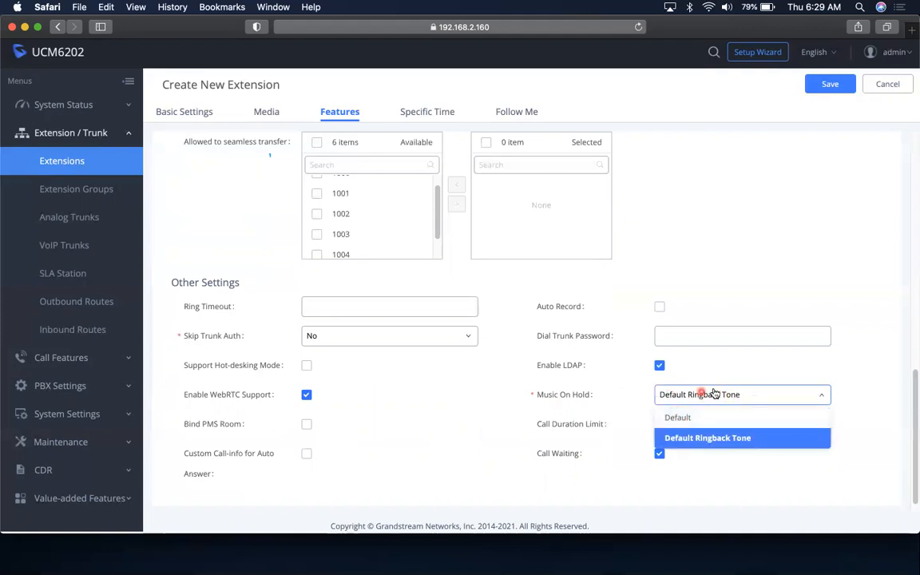
left_click(707, 395)
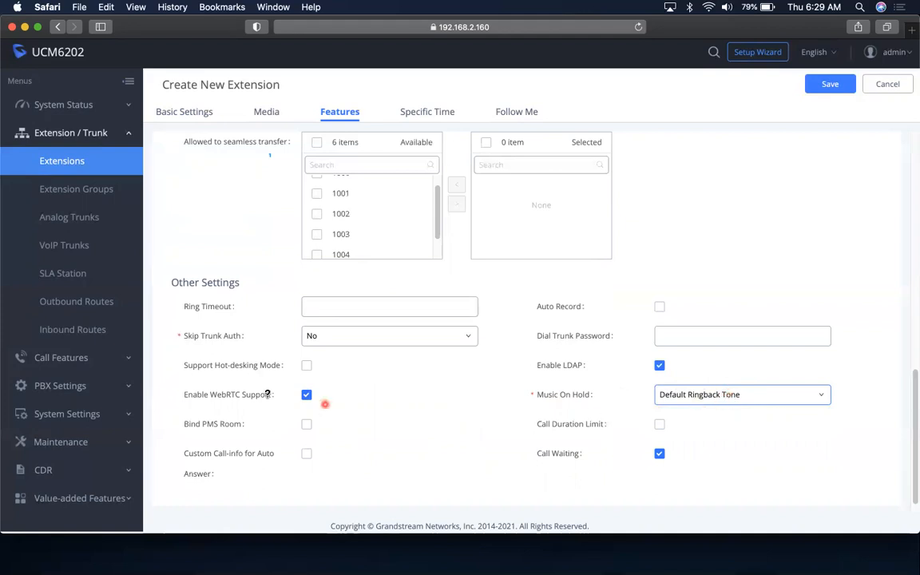
left_click(85, 196)
Browse Extensions, Extension Groups and Analog Trunks, ending on the empty Extension Groups list
left_click(94, 158)
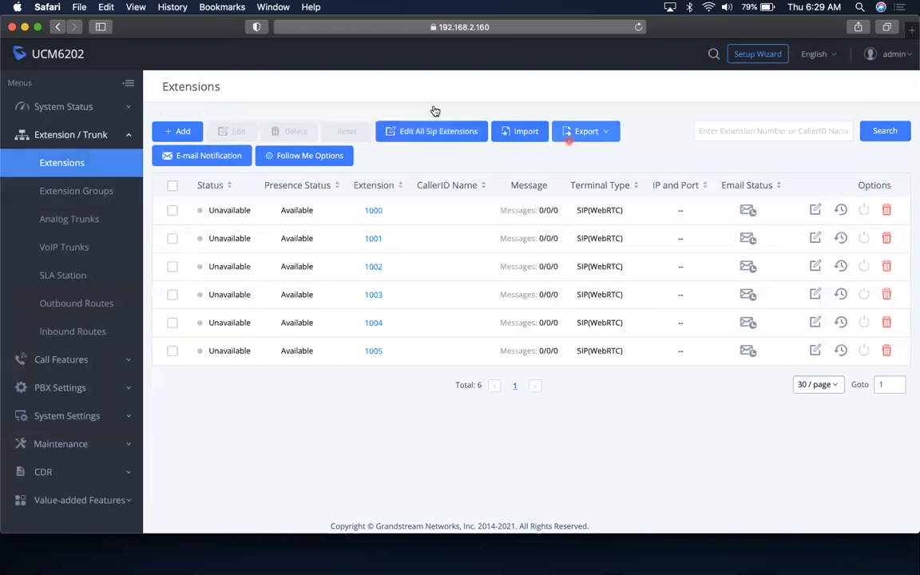
left_click(88, 188)
left_click(95, 165)
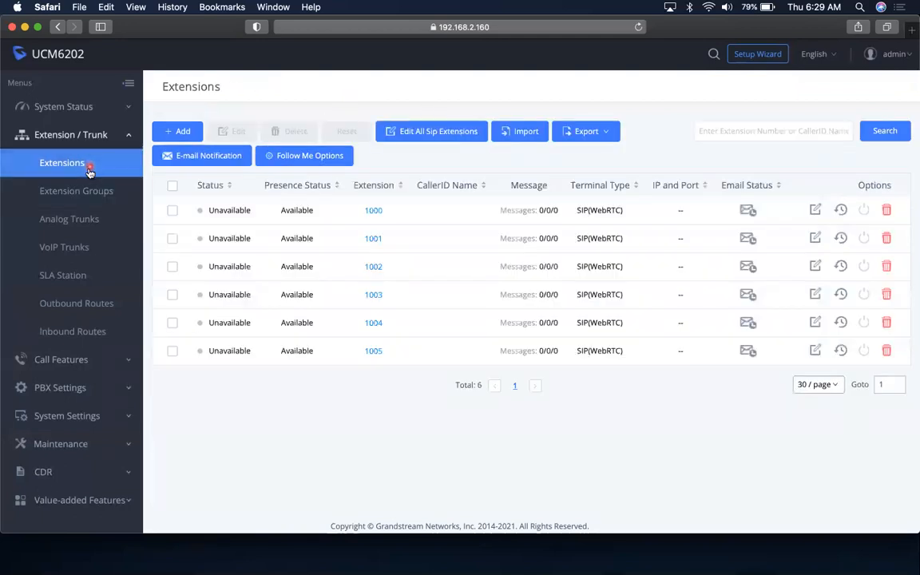
left_click(85, 196)
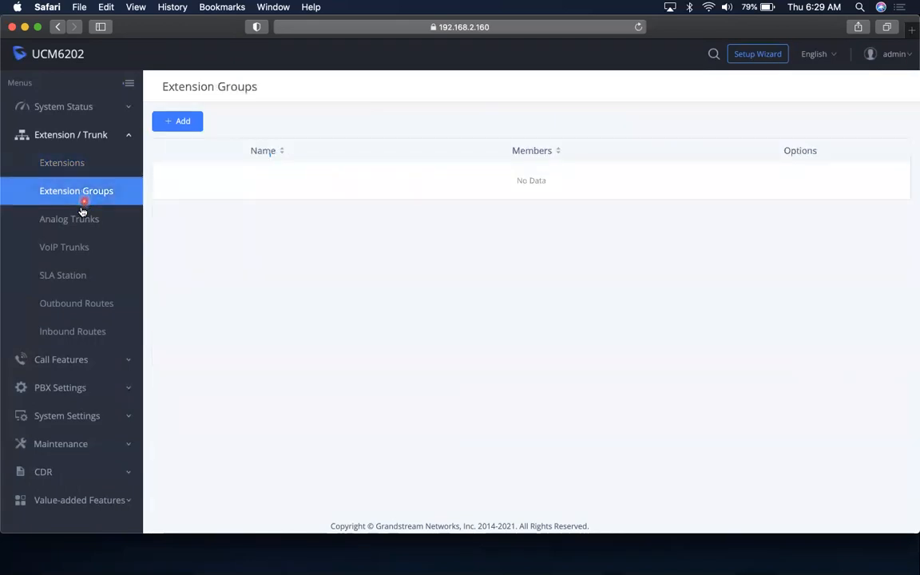
left_click(79, 216)
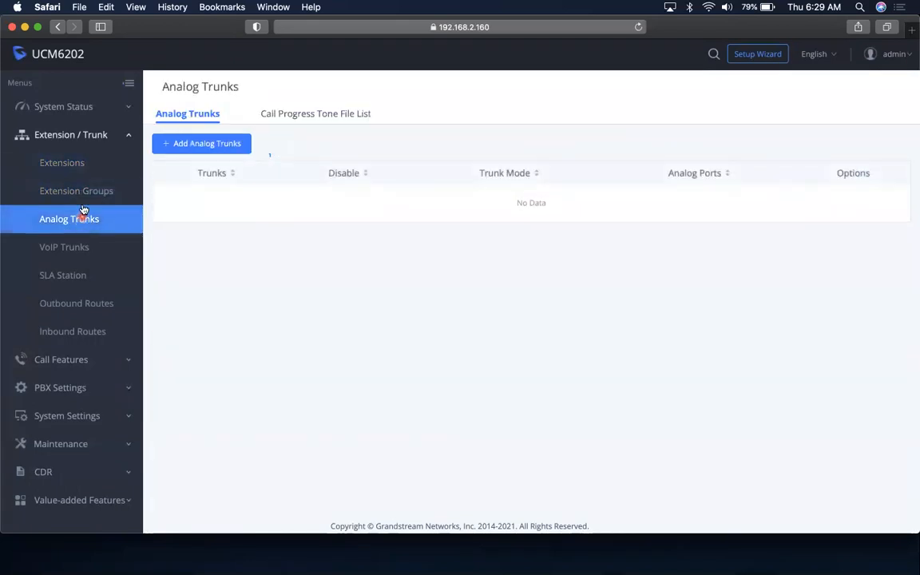
left_click(67, 182)
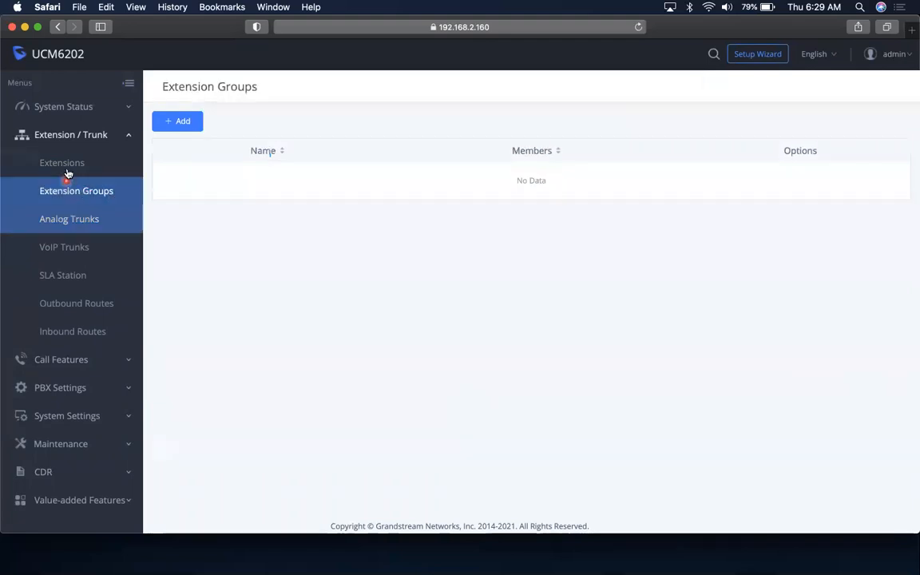
left_click(72, 139)
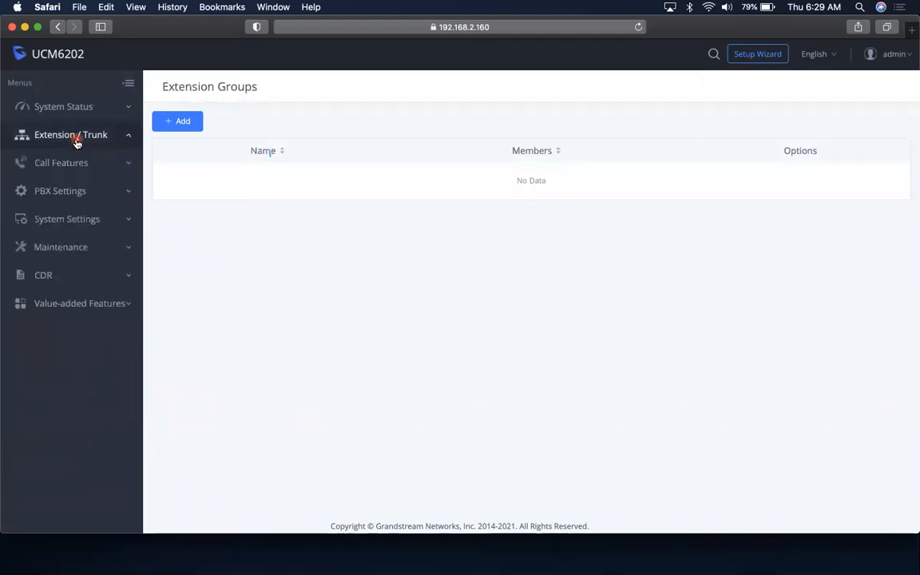
left_click(77, 141)
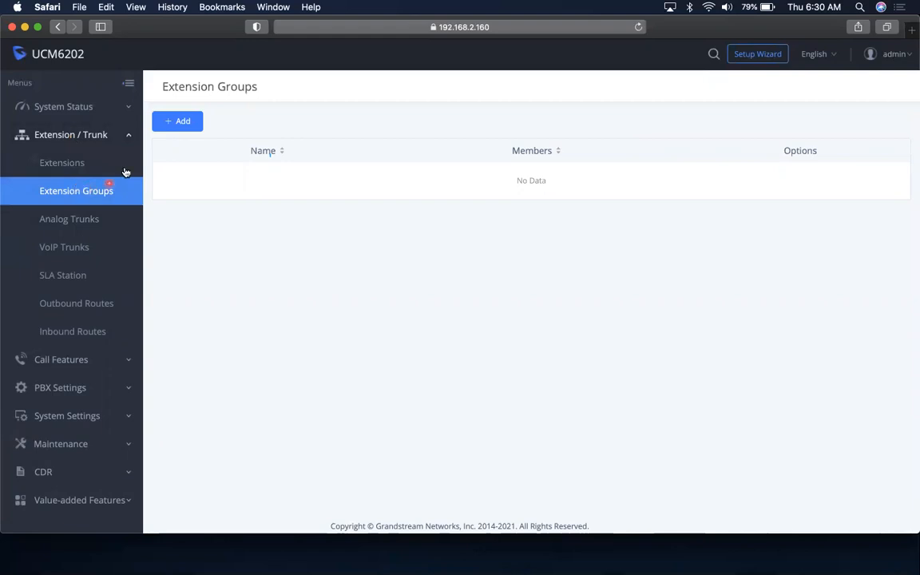
Add an extension group named Marketing with members 1000 and 1001 and save it
left_click(176, 122)
left_click(324, 141)
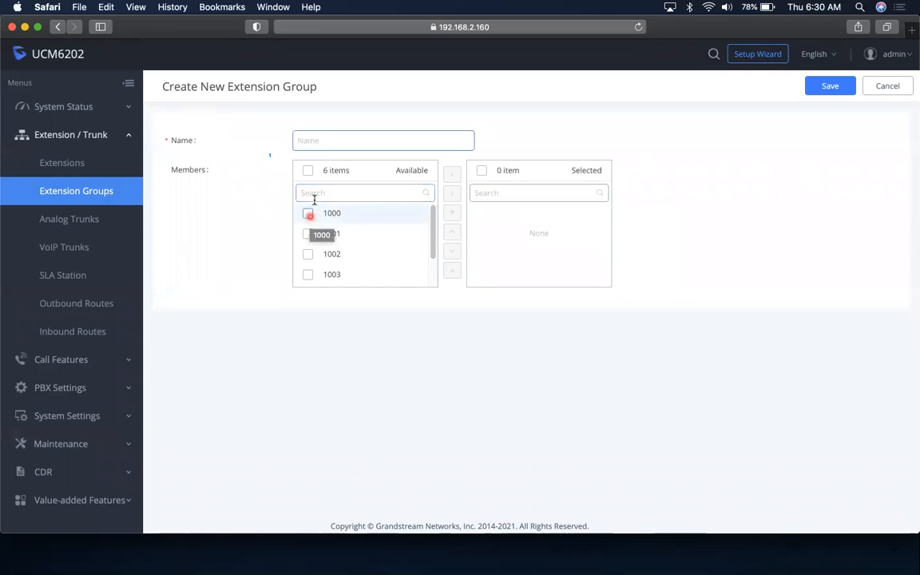
type("Marketing")
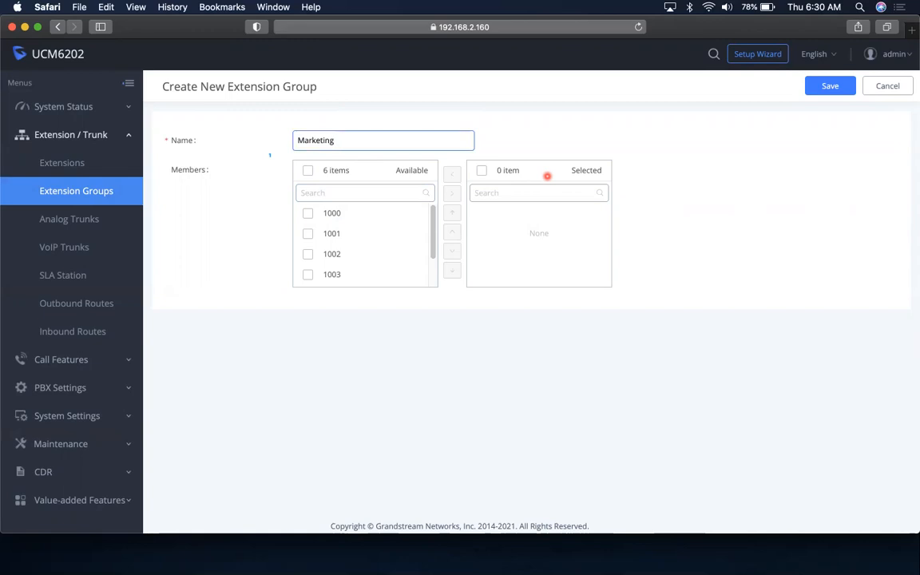
left_click(308, 213)
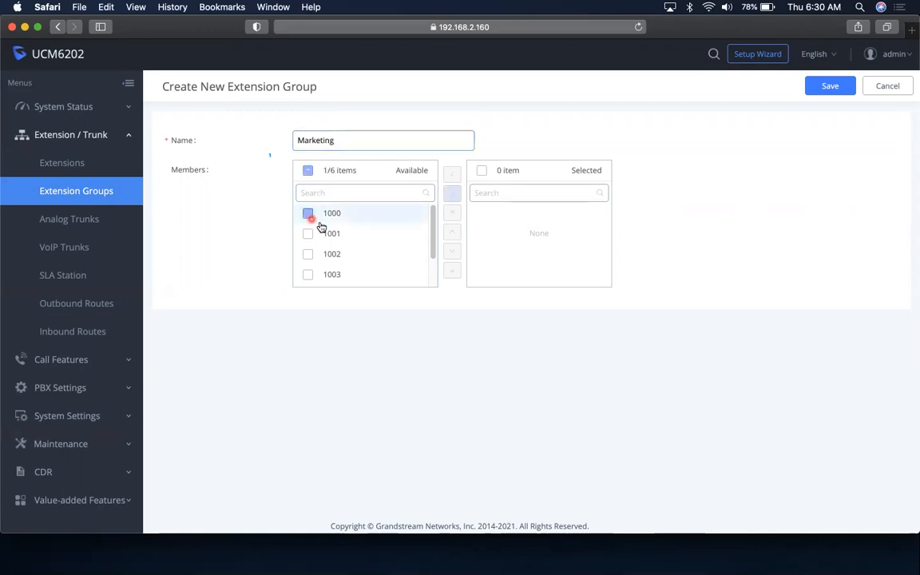
left_click(332, 234)
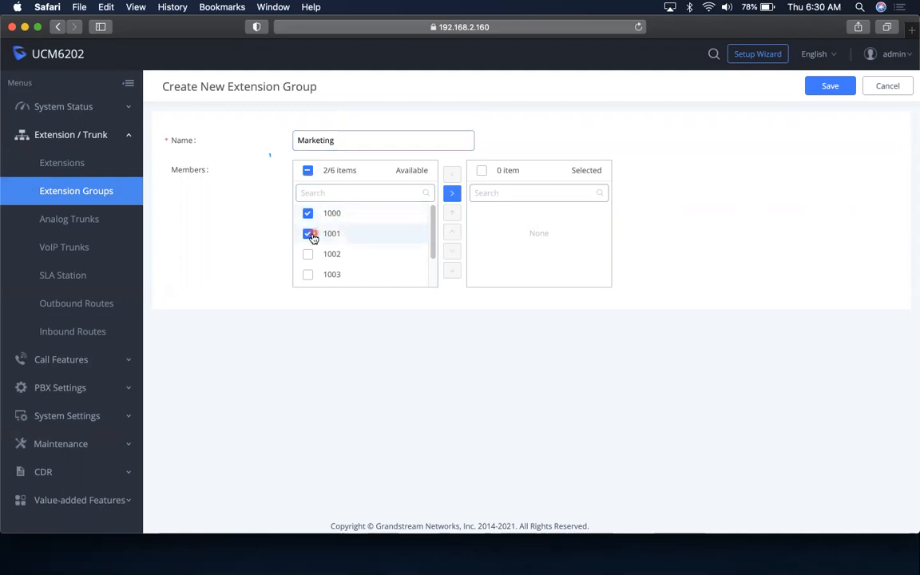
left_click(452, 194)
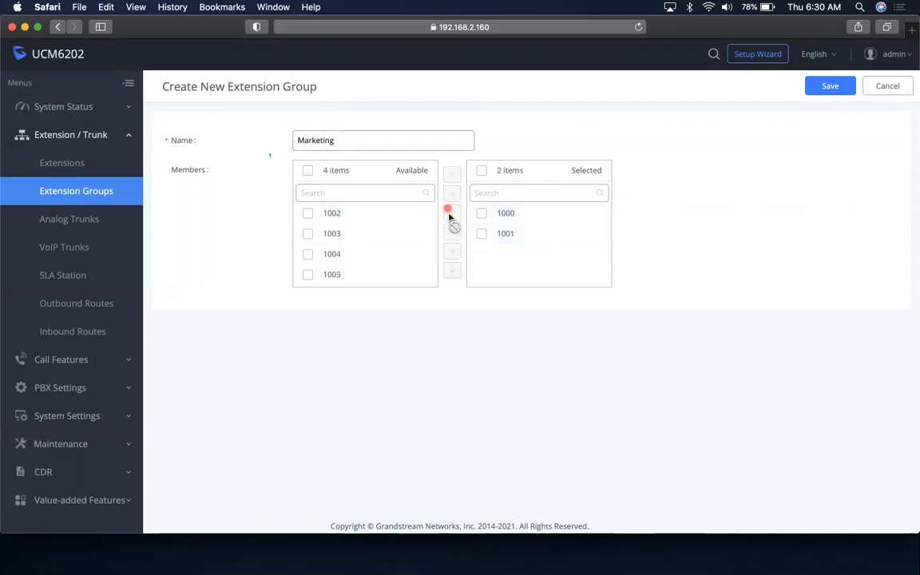
left_click(831, 86)
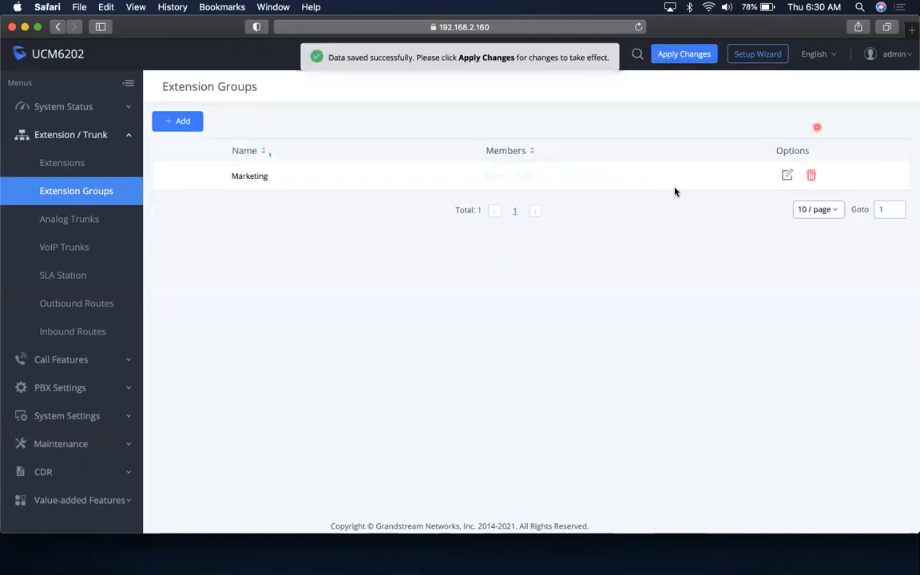
left_click(182, 122)
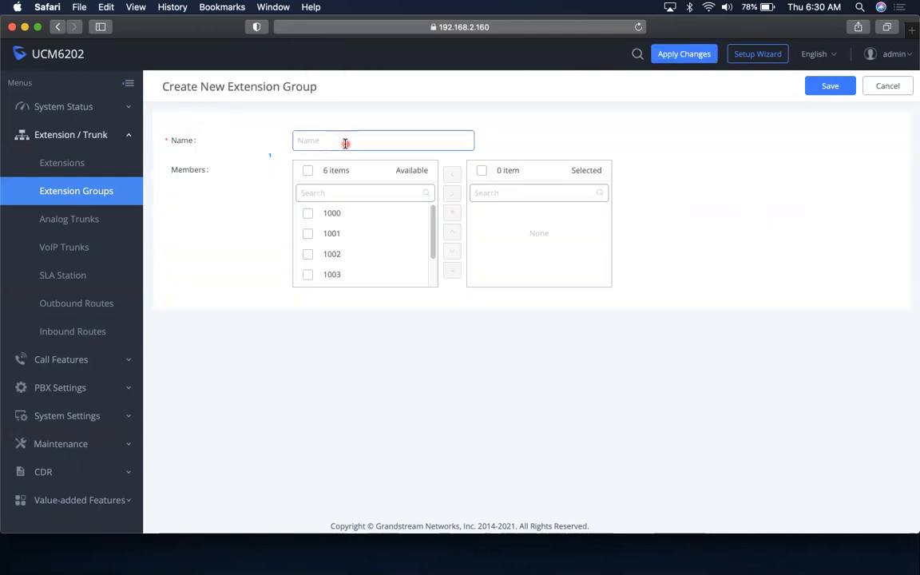
Save the Accouting group with extensions 1002–1005, then go to the Analog Trunks page
type("Accouting")
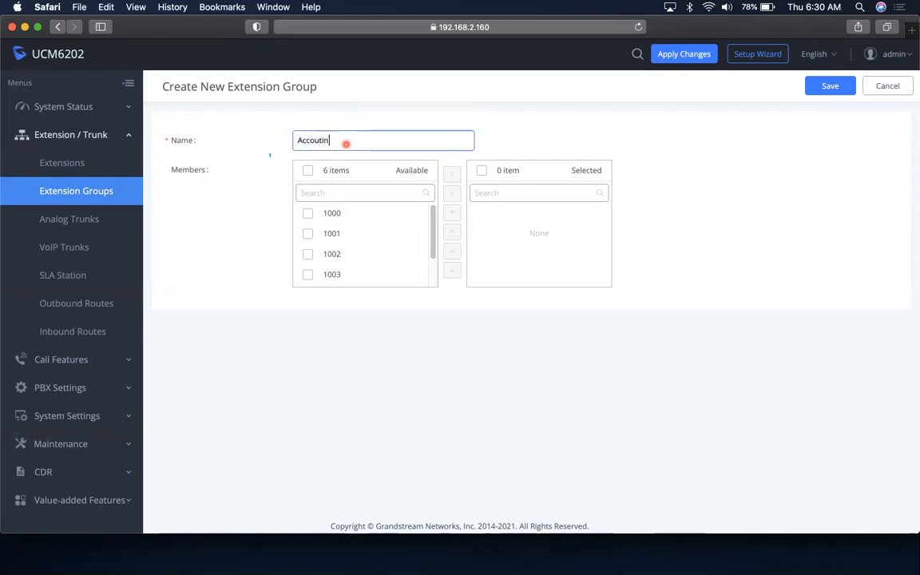
left_click(308, 170)
left_click(307, 254)
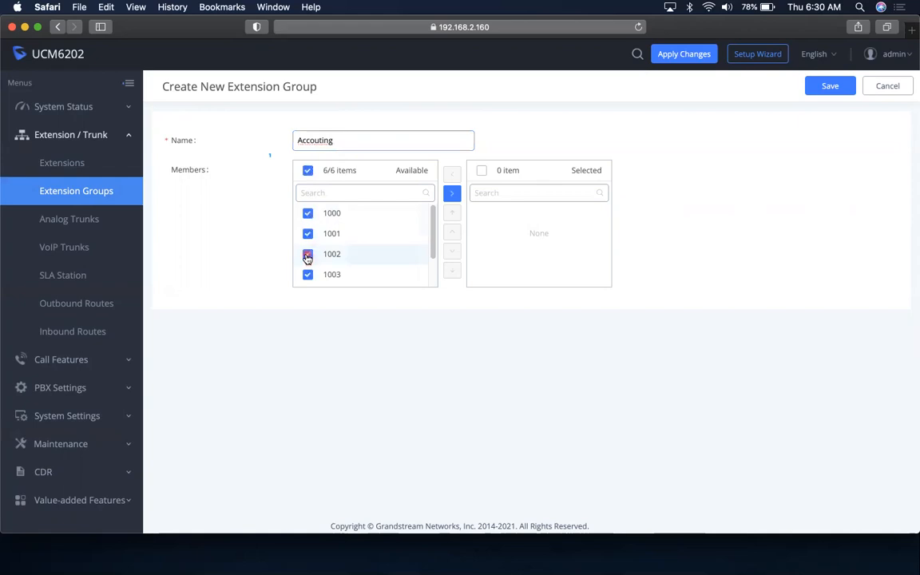
left_click(307, 213)
left_click(308, 233)
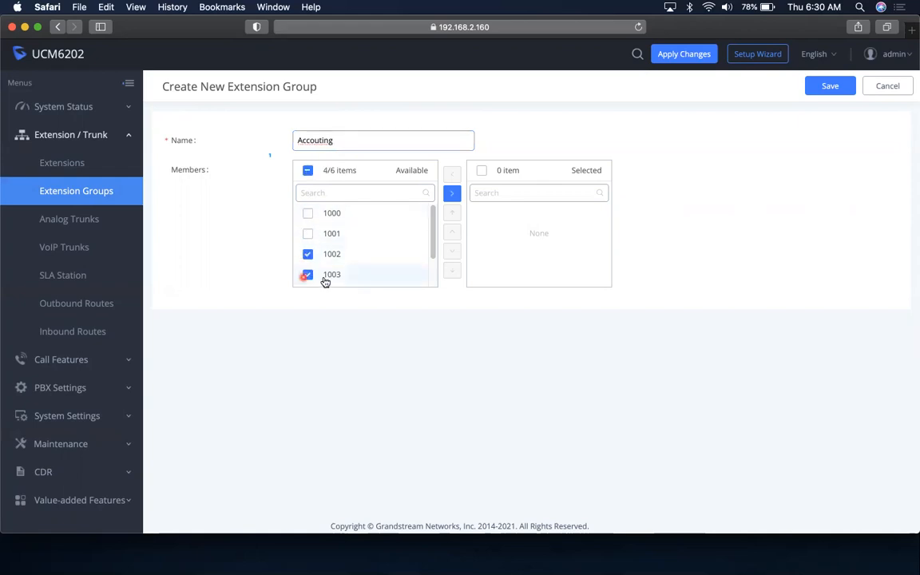
left_click(452, 192)
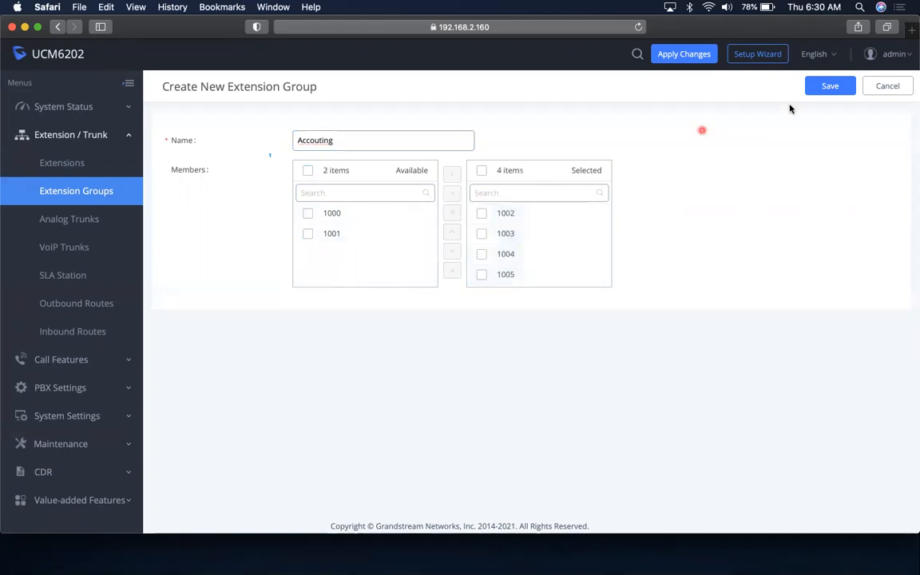
left_click(831, 88)
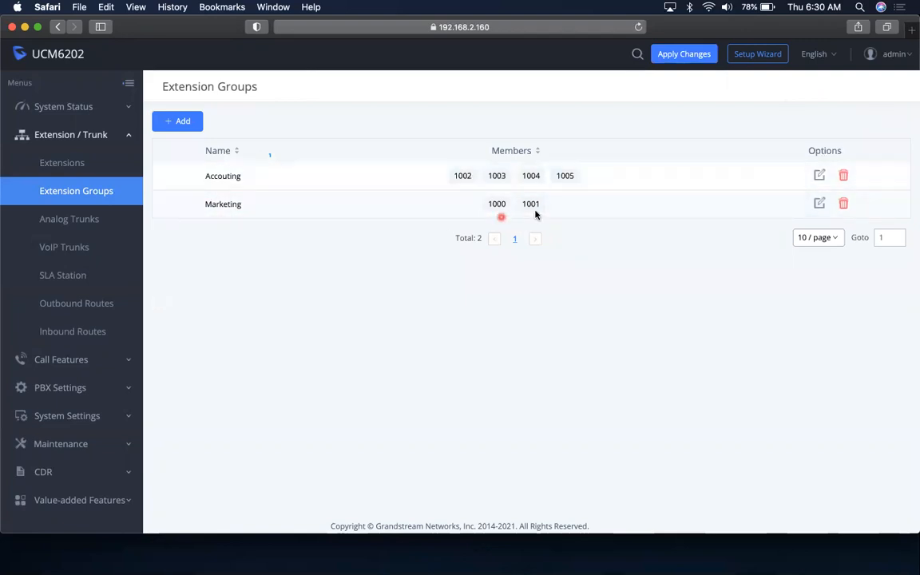
left_click(80, 221)
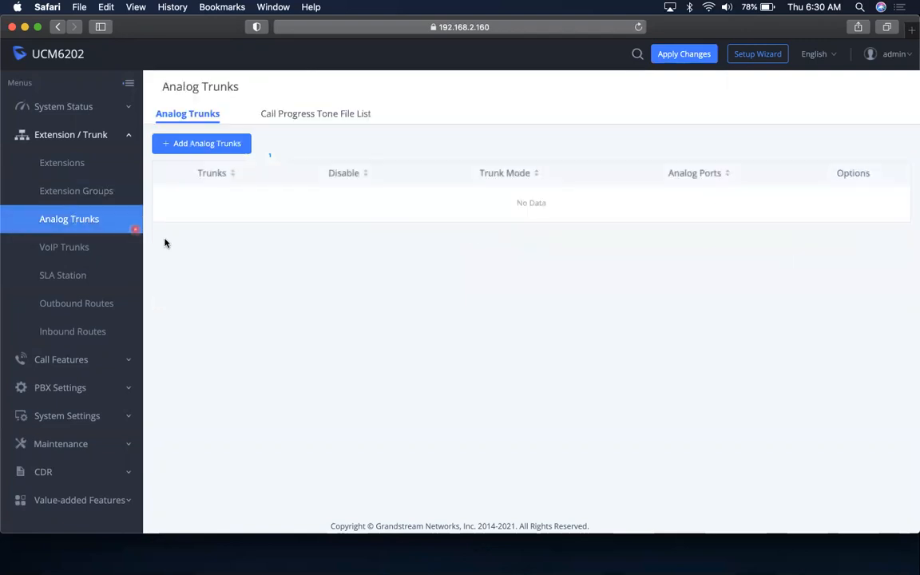
Switch between Extension Groups and Analog Trunks, then begin adding a new analog trunk
left_click(86, 195)
left_click(92, 217)
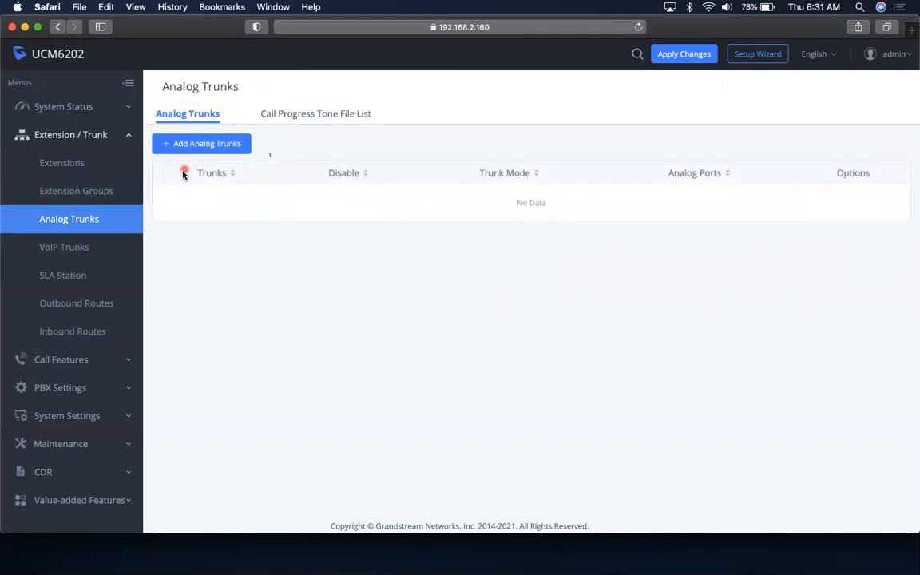
left_click(91, 191)
left_click(83, 221)
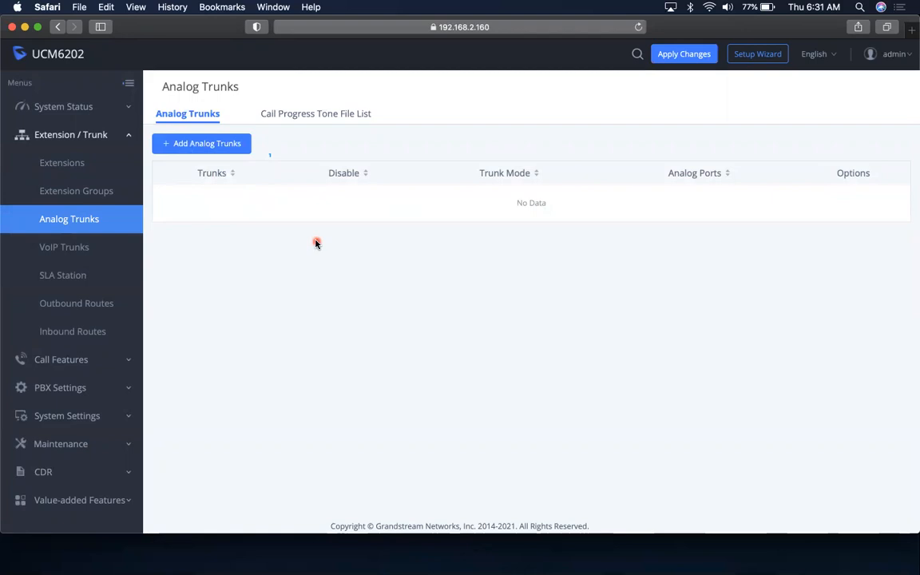
left_click(165, 147)
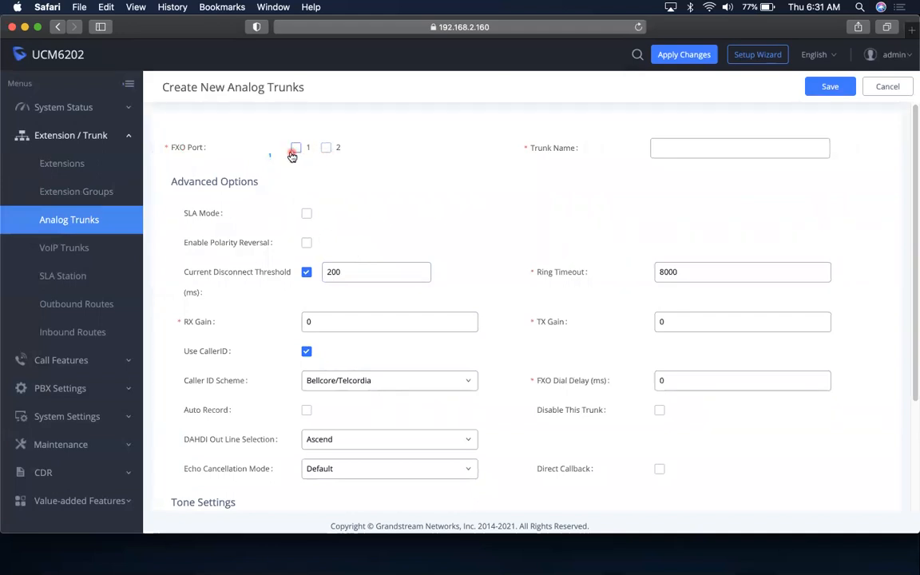
Assign FXO port 1 to the new trunk, leaving port 2 unticked
left_click(297, 149)
left_click(326, 149)
left_click(326, 150)
left_click(296, 149)
Review the advanced options, keeping Bellcore/Telcordia as the caller ID scheme and default tones
left_click_drag(913, 213, 912, 343)
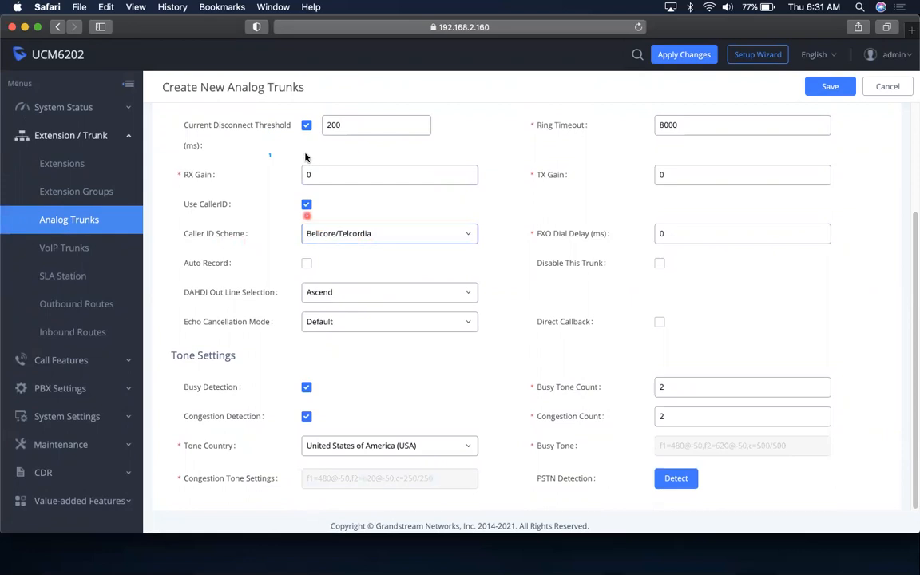
left_click(349, 129)
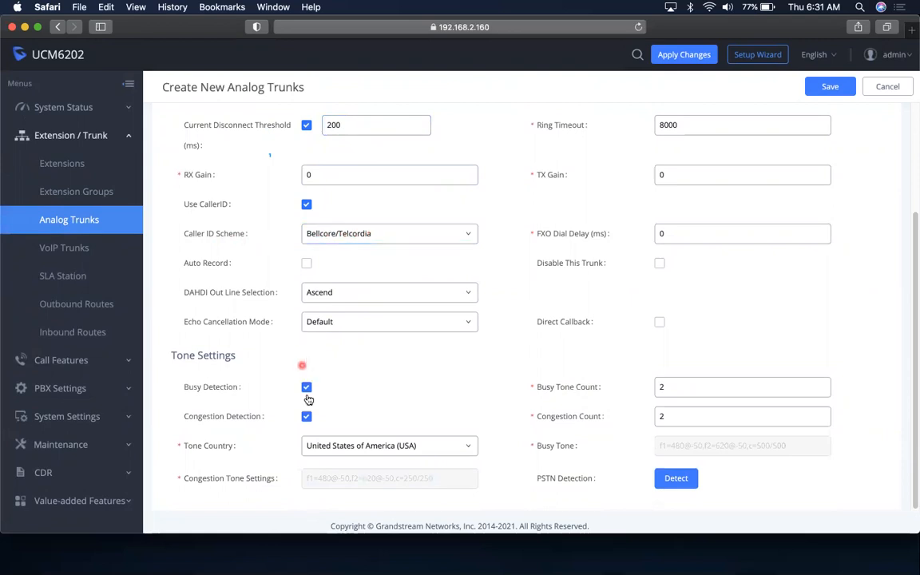
left_click(358, 234)
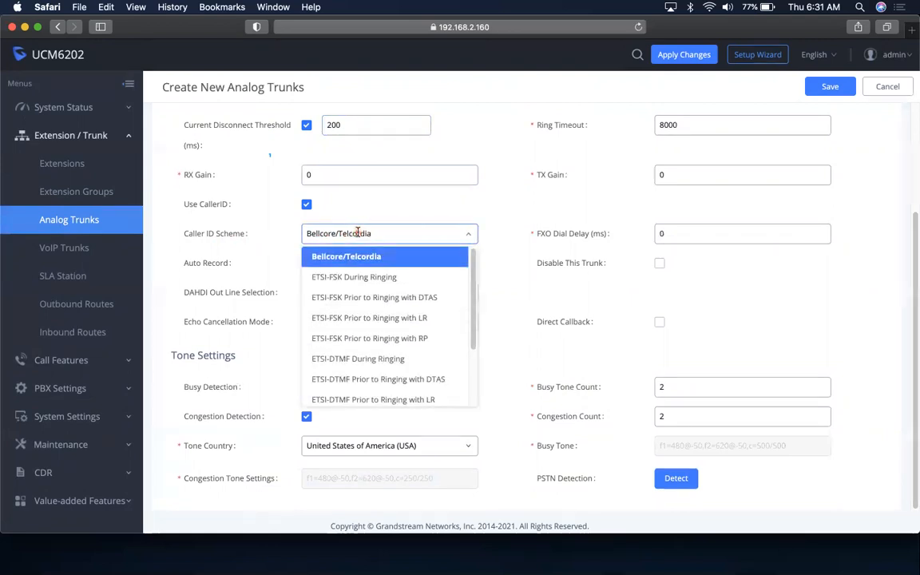
left_click(359, 233)
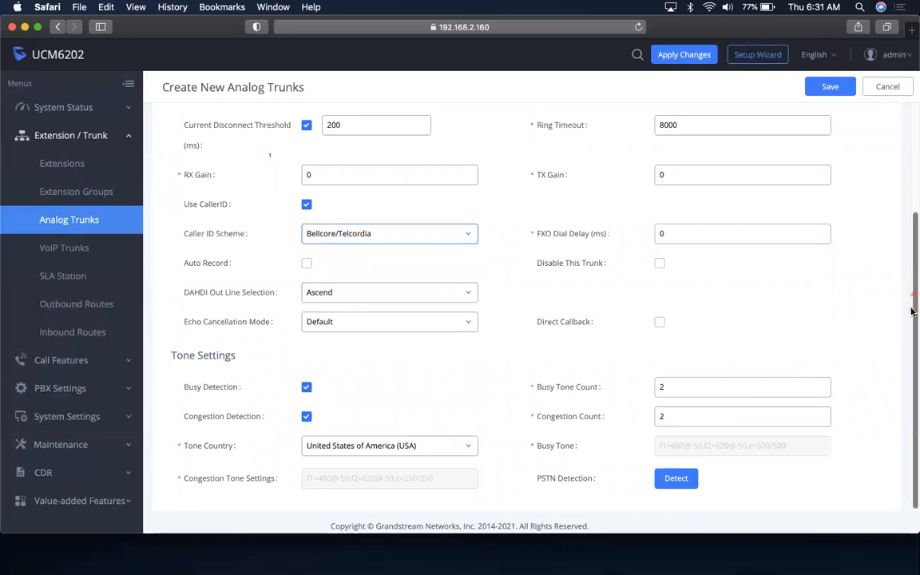
left_click_drag(913, 322, 912, 172)
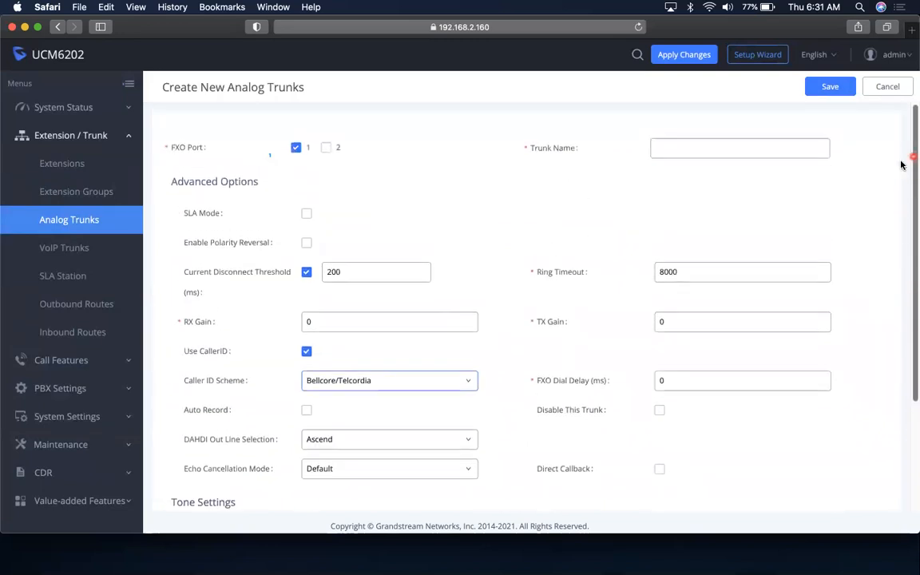
left_click(775, 153)
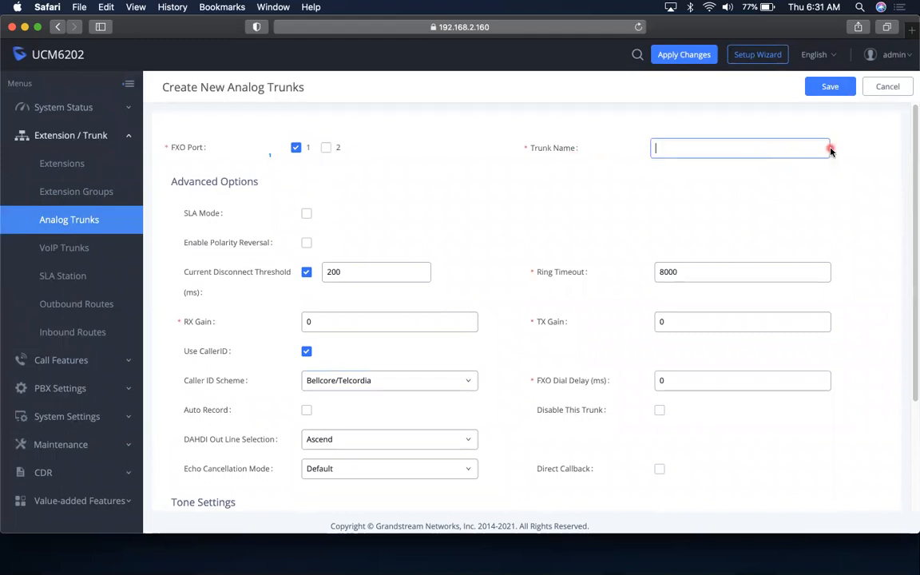
Enter the trunk name Bell Analog, correcting typos along the way
type("Bell")
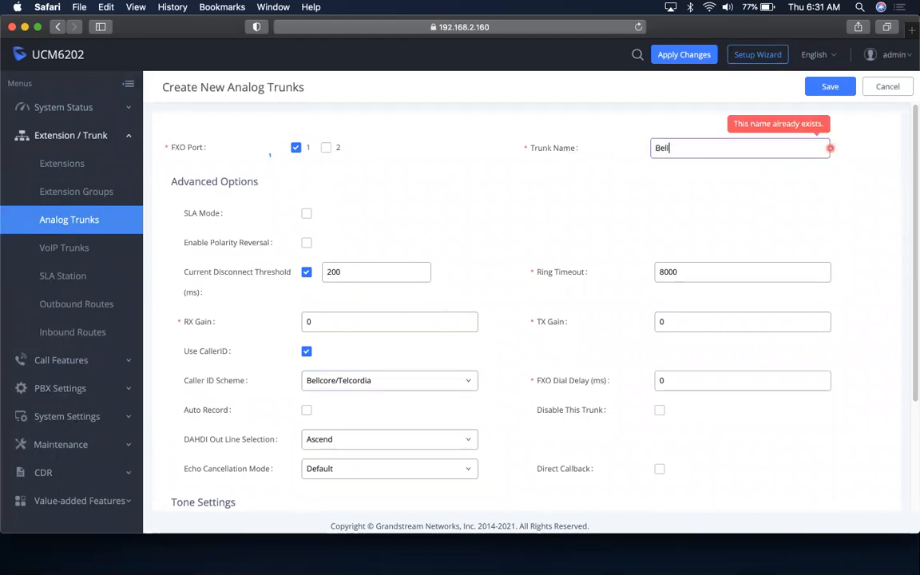
key("BackSpace")
key("BackSpace")
key("BackSpace")
key("BackSpace")
type("dl")
key("BackSpace")
key("BackSpace")
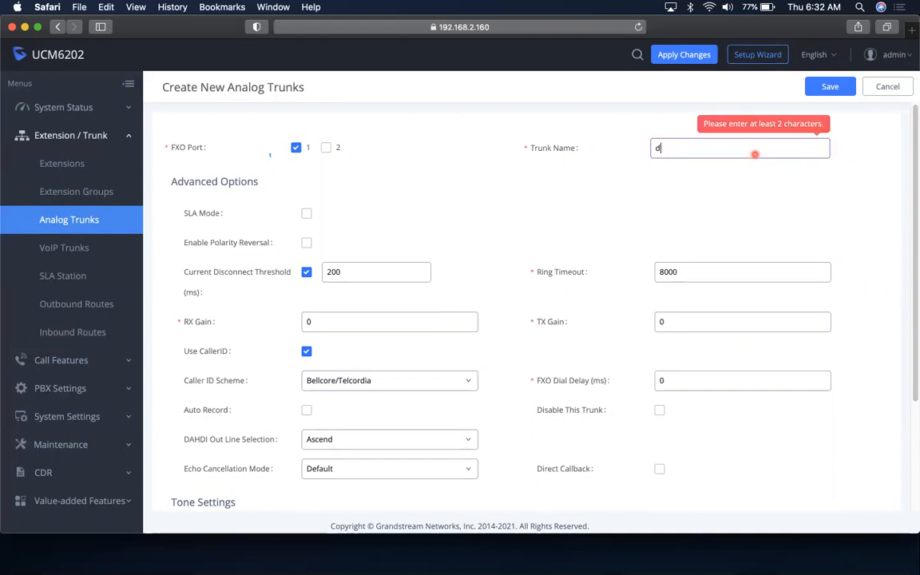
type("d")
key("BackSpace")
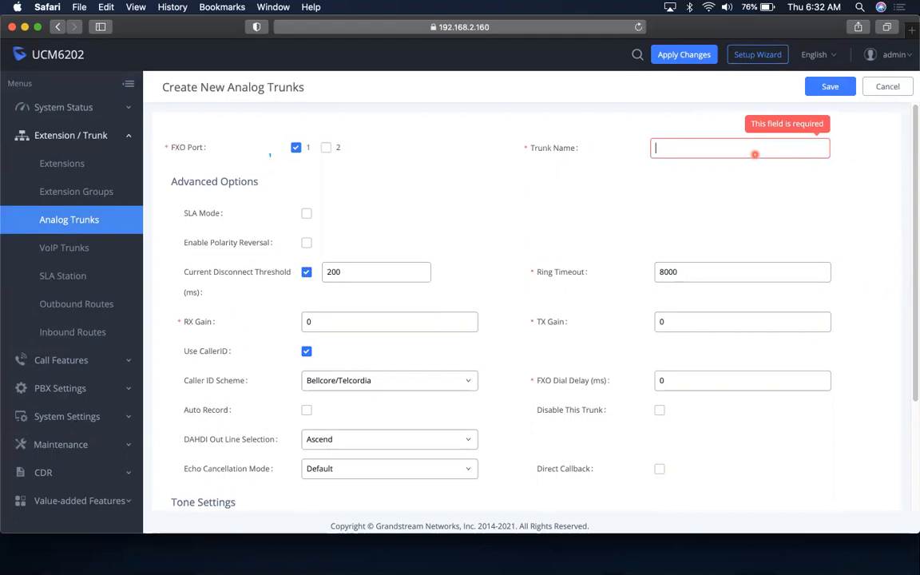
type("Brl")
key("BackSpace")
type("ell Analog")
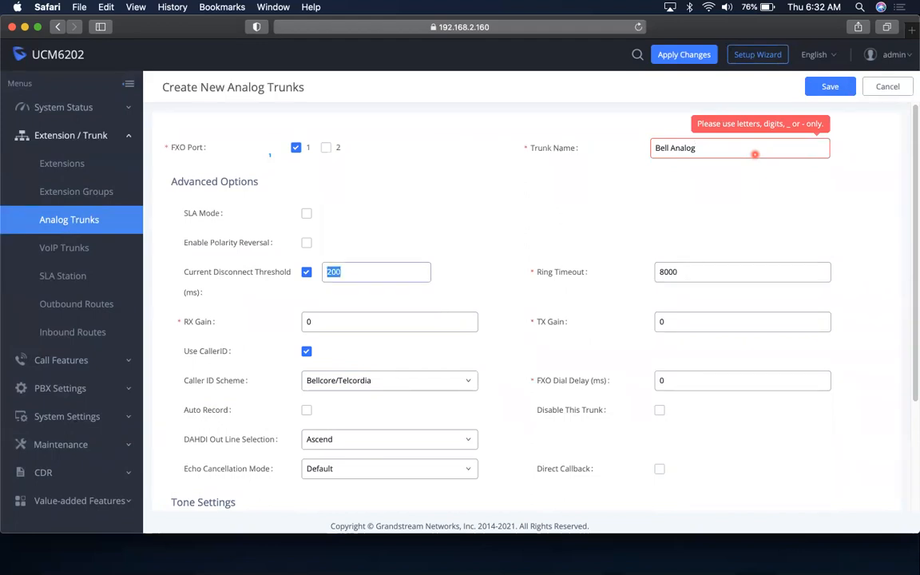
Replace the rejected name with Analog and save the analog trunk
left_click(688, 148)
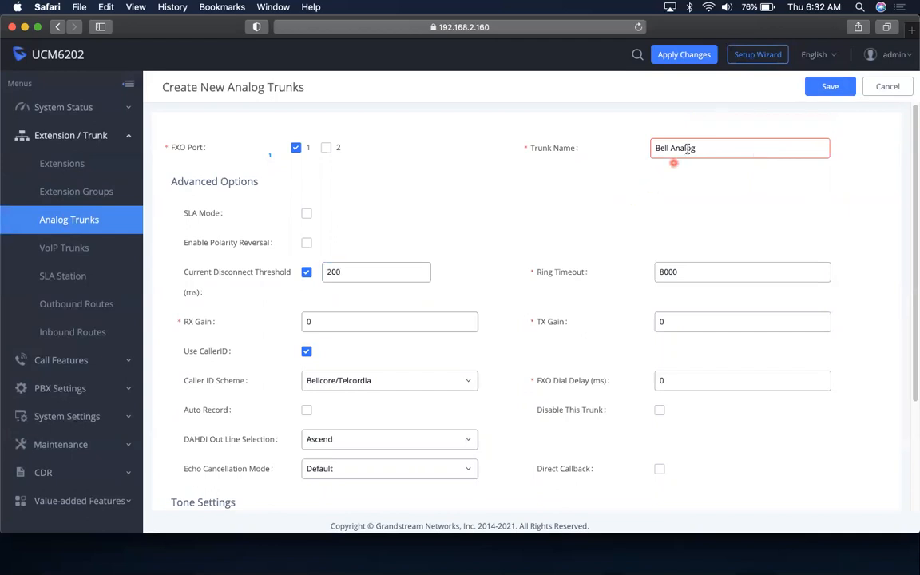
left_click_drag(701, 148, 628, 149)
type("Trunk1")
scroll(611, 146, "down", 1)
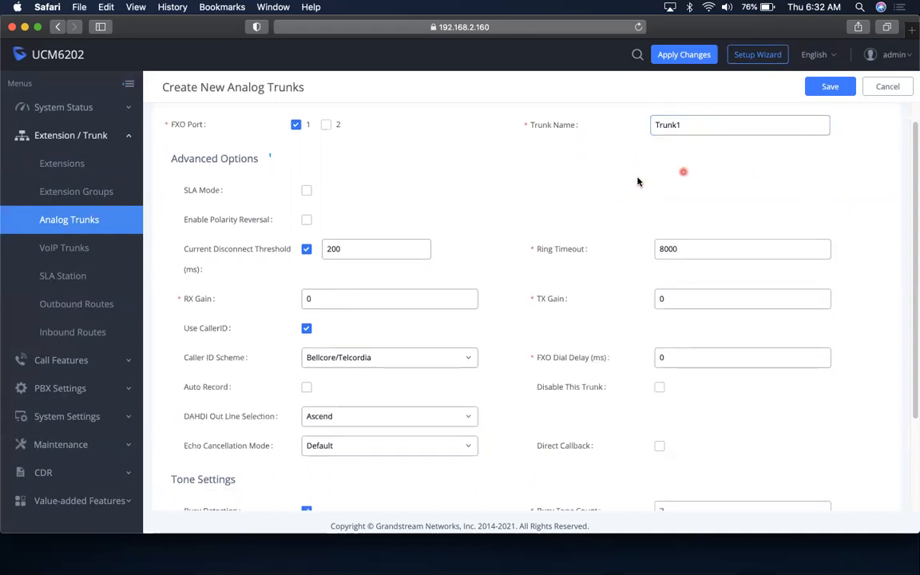
scroll(751, 177, "up", 1)
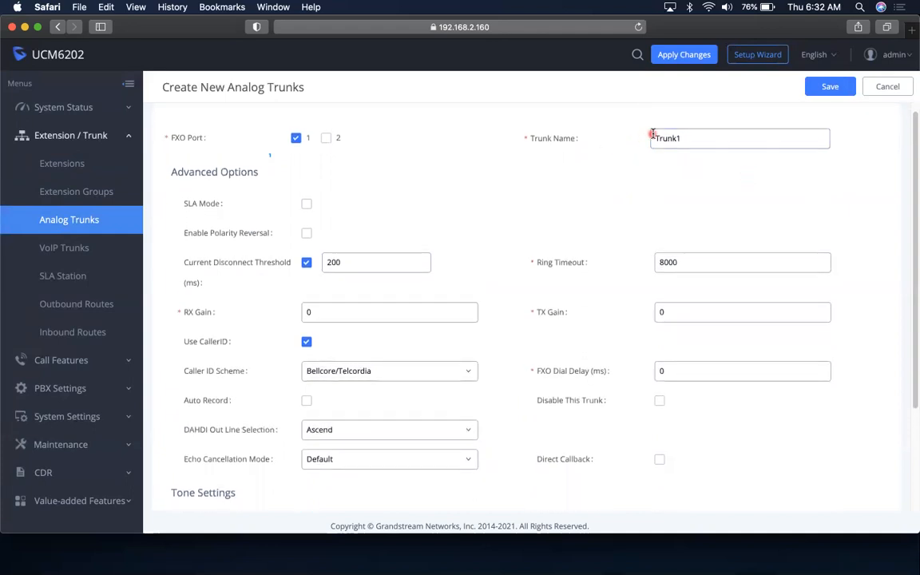
left_click_drag(686, 139, 633, 142)
type("Analog")
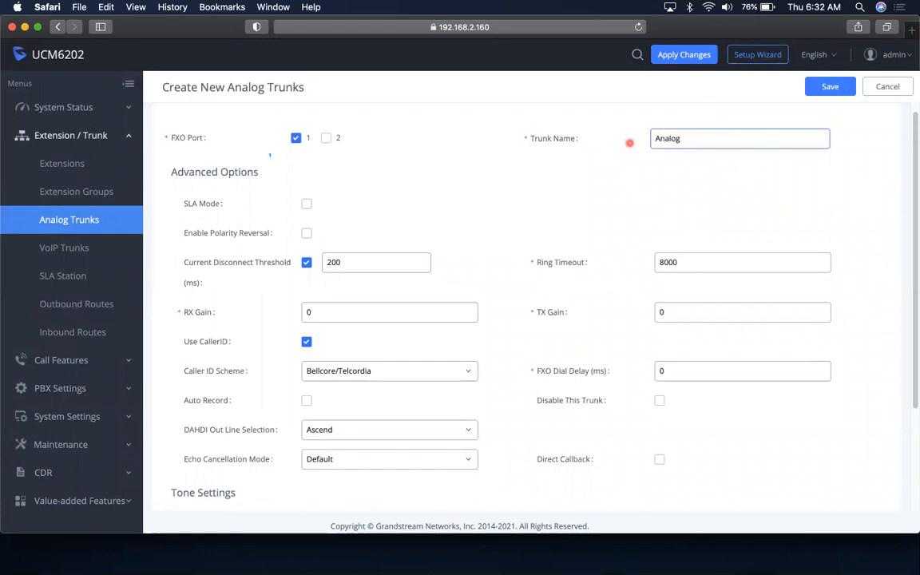
left_click(829, 93)
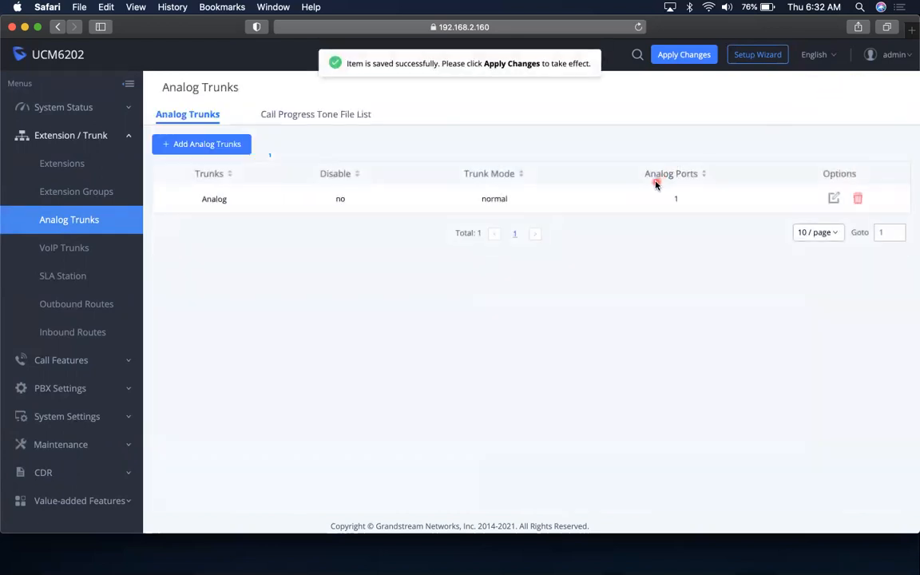
Inspect the Bell SIP trunk's username and password fields, then cancel without saving
left_click(80, 251)
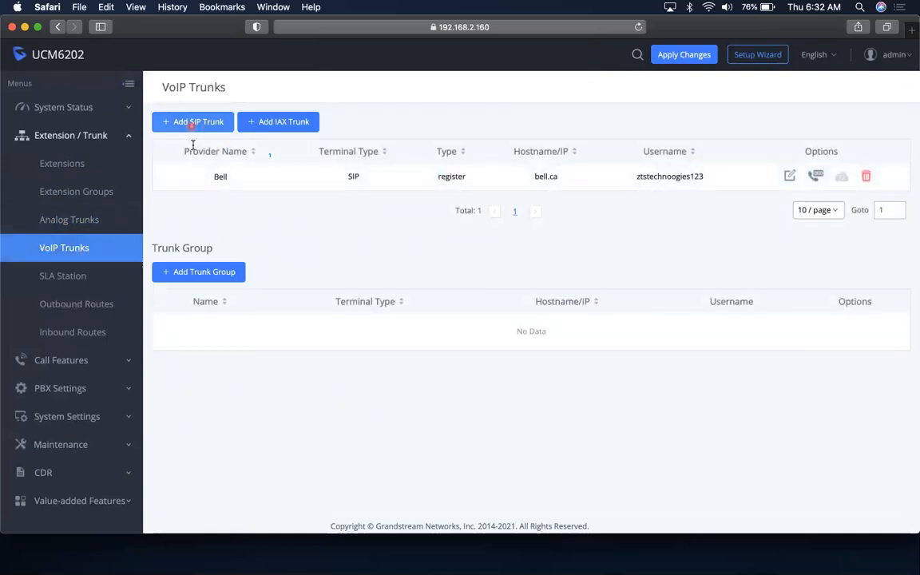
left_click(789, 178)
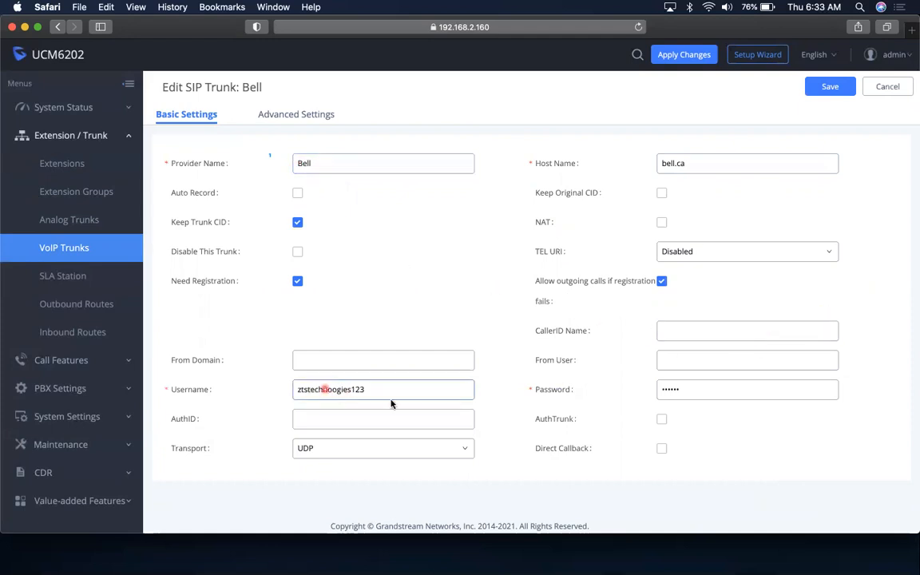
left_click(703, 391)
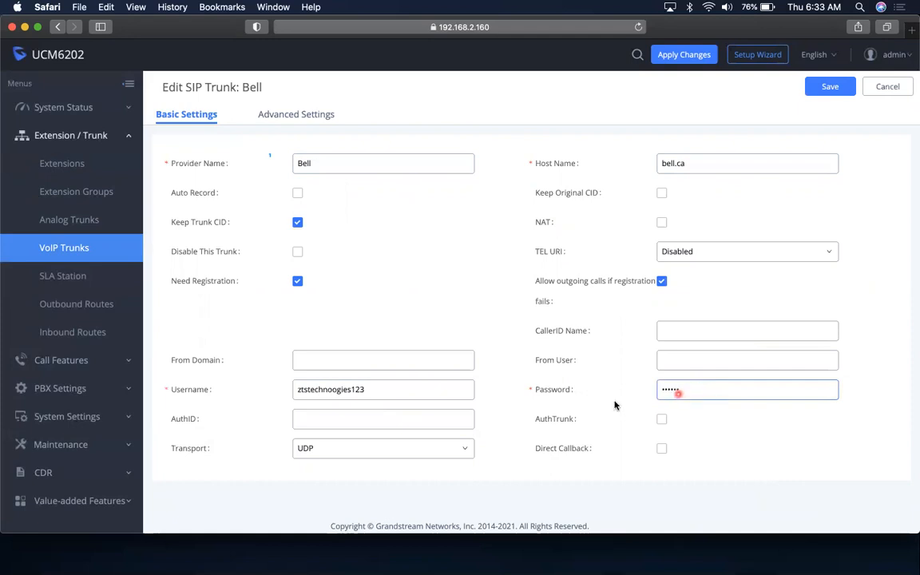
left_click(438, 390)
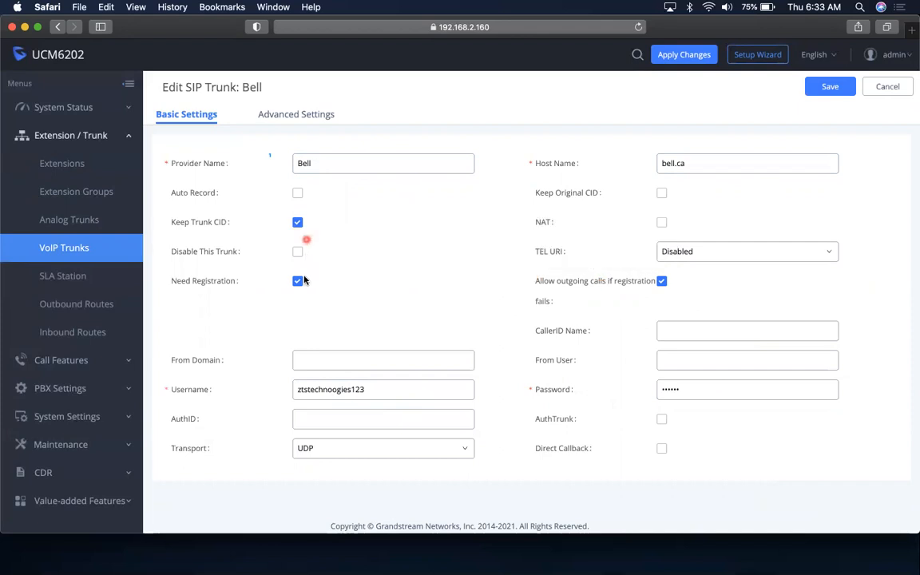
left_click(888, 89)
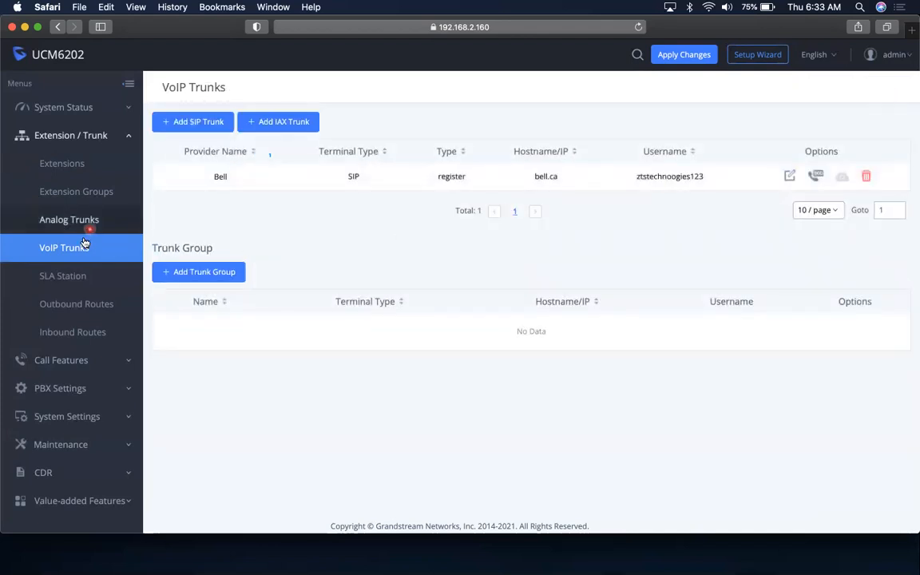
Go to Outbound Routes and open the Local route (_XXXXXXXXXXX, SIPTrunks -- Bell) for editing
left_click(79, 277)
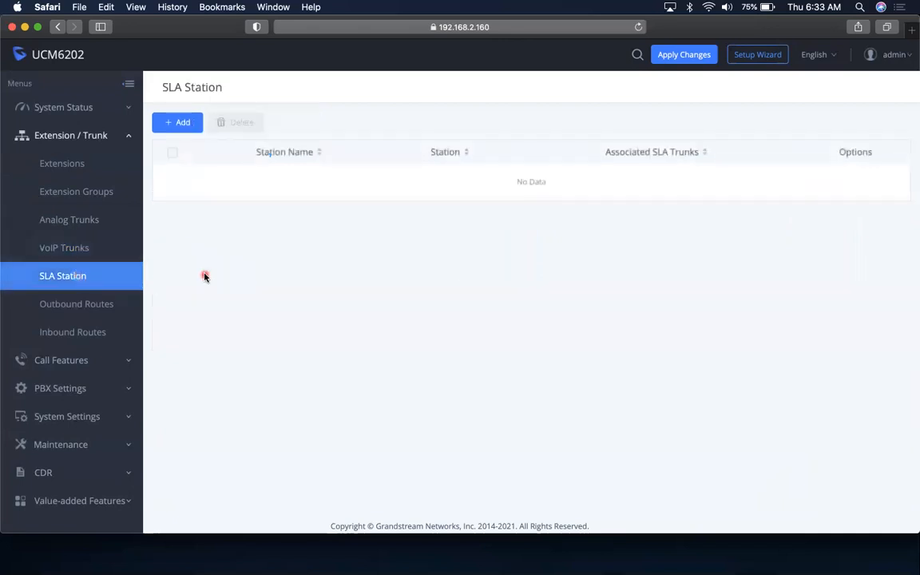
left_click(75, 310)
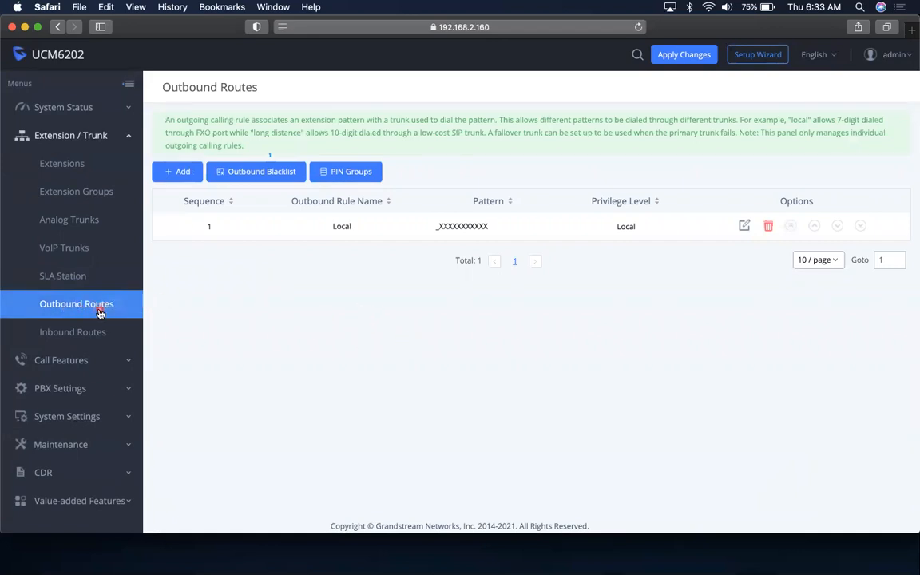
left_click(742, 229)
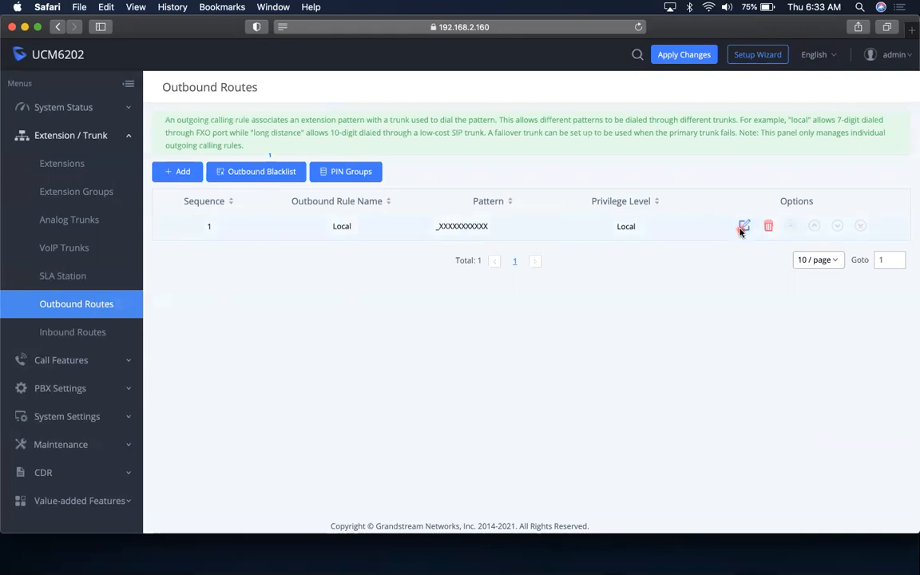
left_click(317, 200)
Inspect the Local route's dial pattern by selecting and deselecting its text
left_click(386, 186)
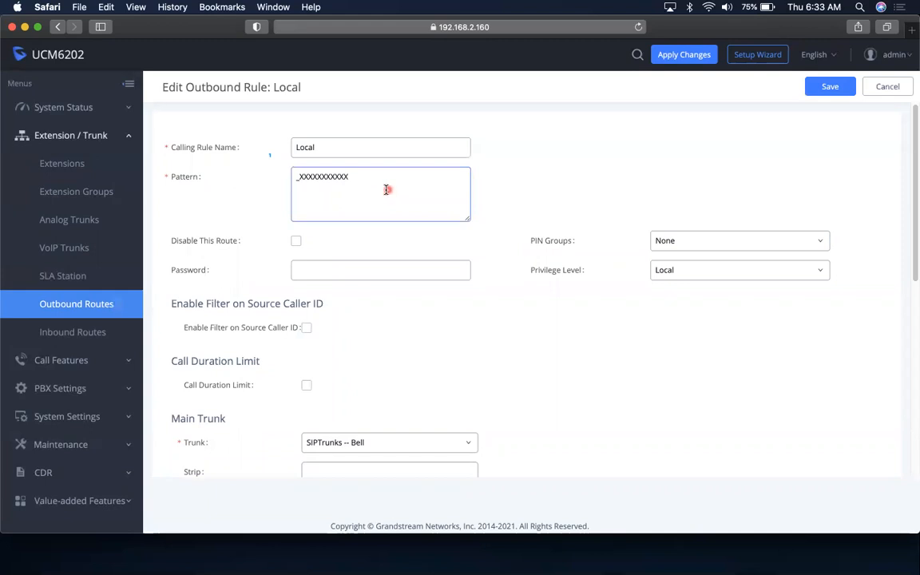
left_click(360, 180)
left_click_drag(353, 178, 294, 177)
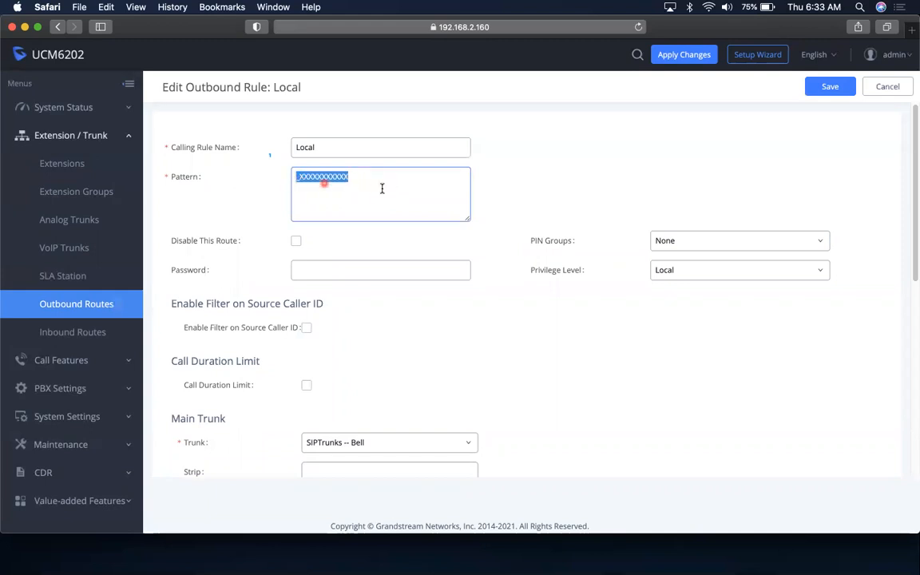
left_click(357, 181)
left_click_drag(353, 179, 294, 178)
left_click(363, 179)
left_click(350, 177)
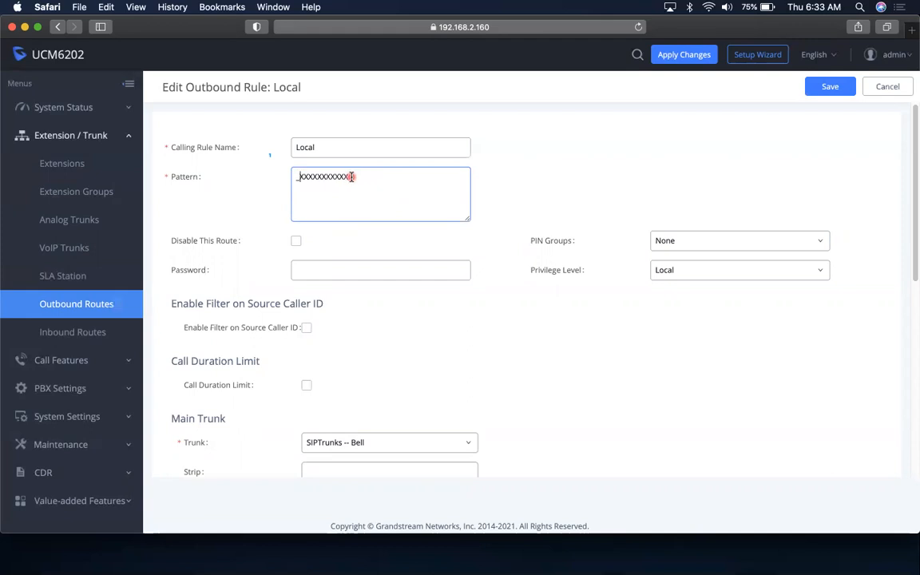
left_click_drag(346, 176, 306, 176)
left_click(353, 180)
Try AnalogTrunks -- Analog as main trunk, revert to SIPTrunks -- Bell, and discard the edits
scroll(913, 244, "down", 5)
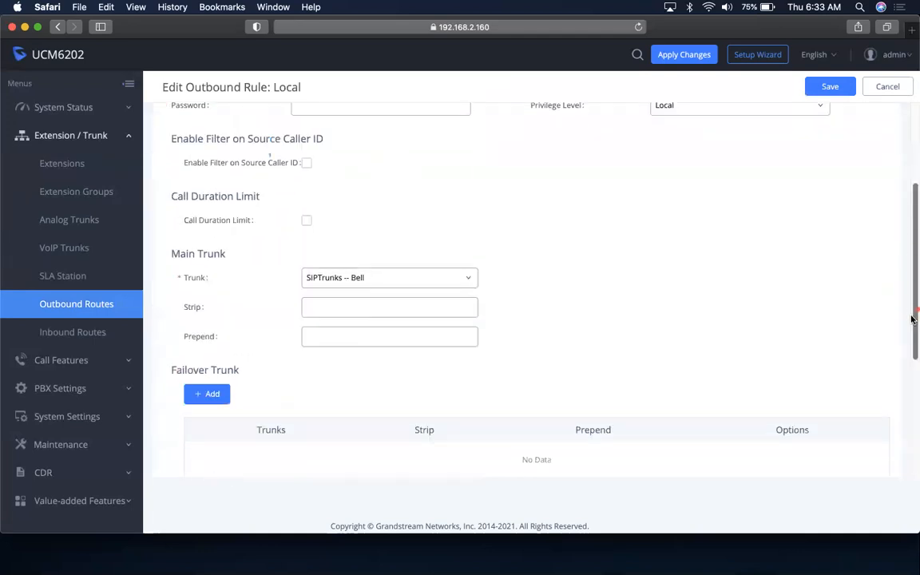
left_click(415, 270)
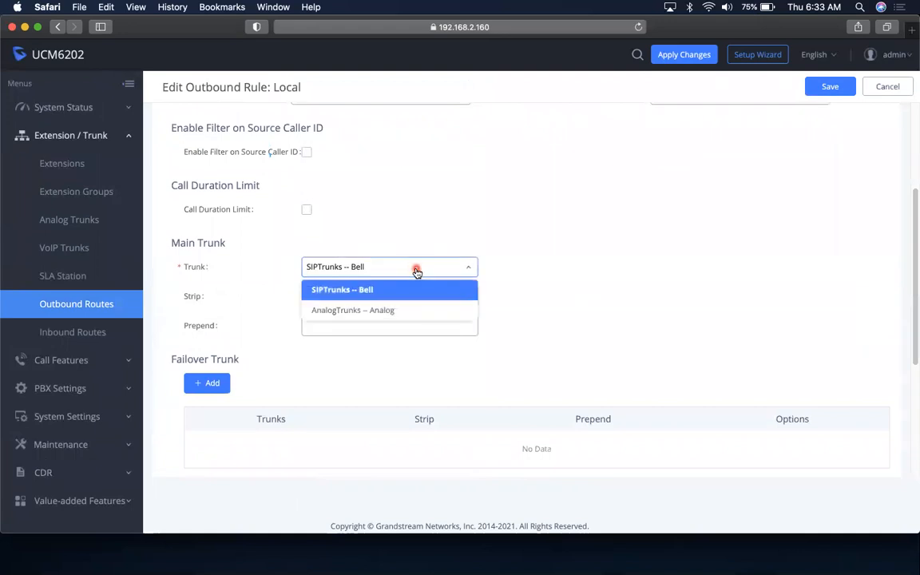
left_click(414, 271)
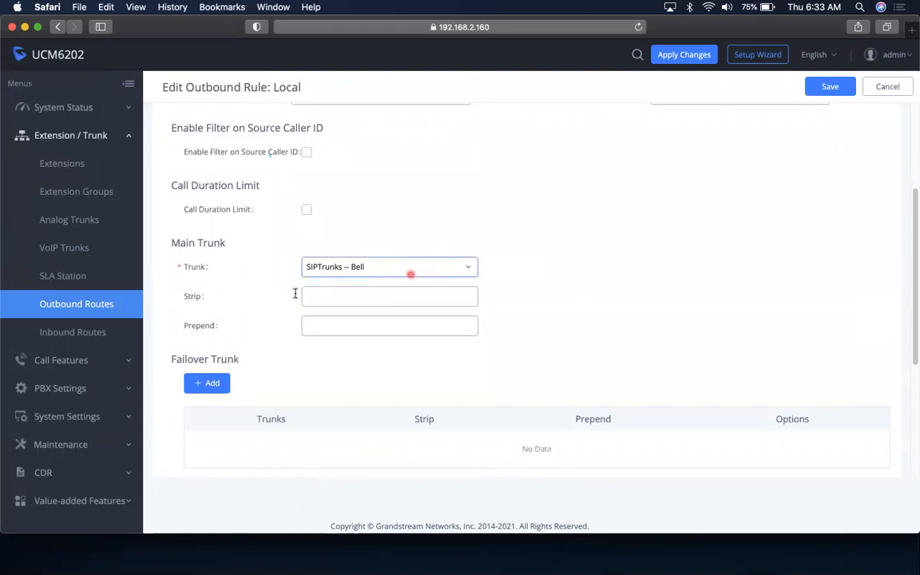
left_click(376, 270)
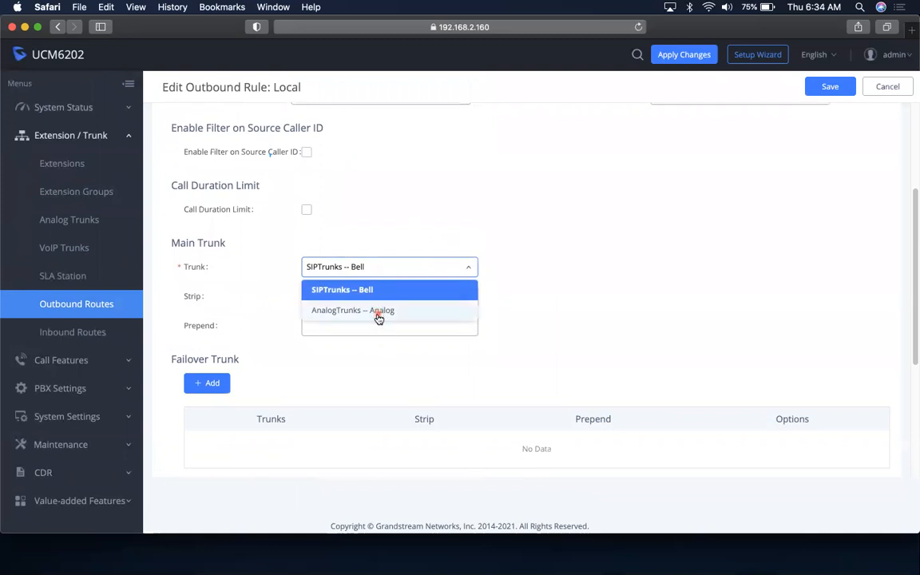
left_click(378, 311)
left_click(393, 268)
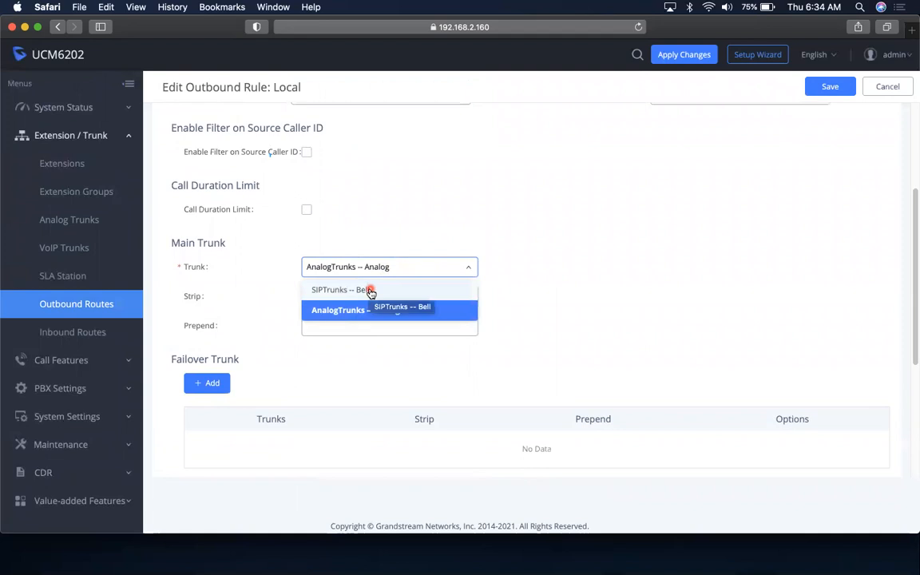
left_click(370, 291)
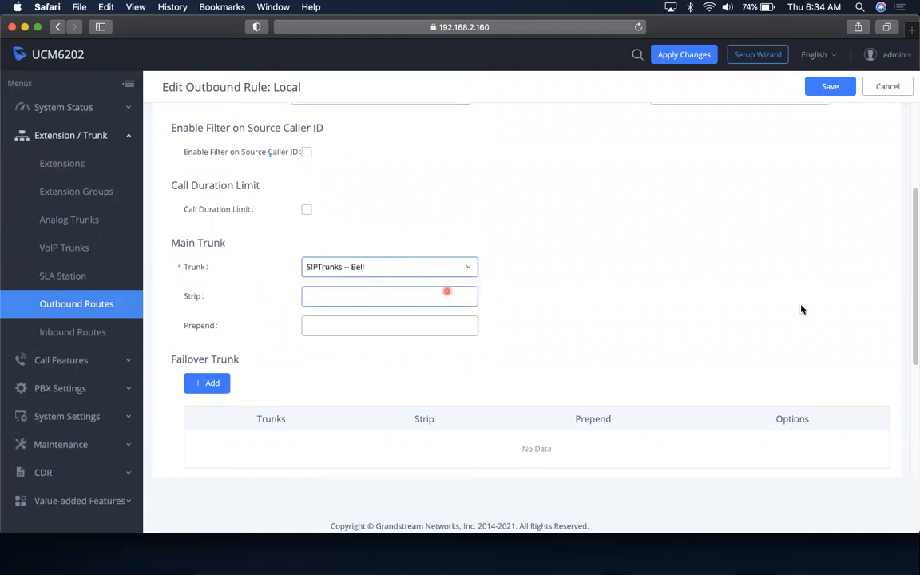
left_click_drag(912, 291, 912, 207)
left_click(364, 176)
left_click_drag(364, 176, 300, 175)
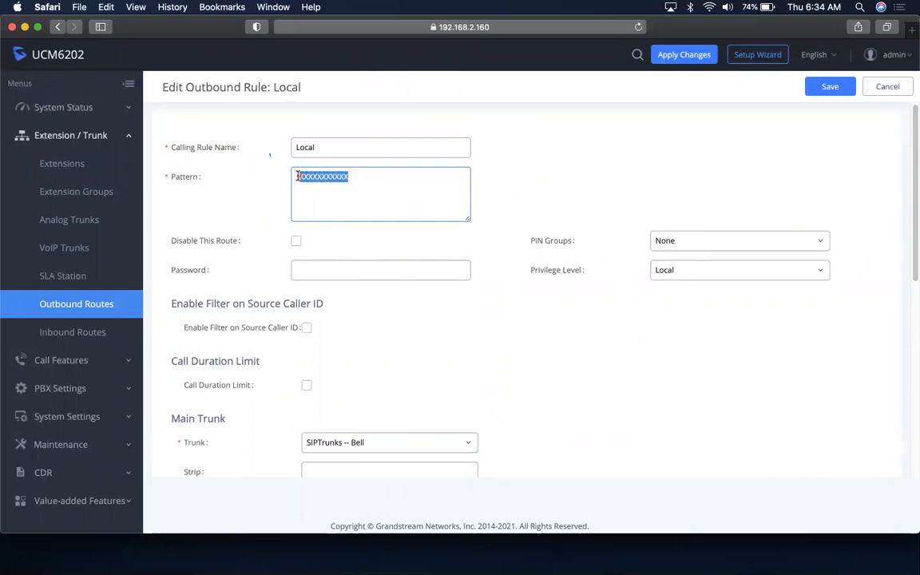
mouse_move(914, 207)
left_mouse_down()
mouse_move(913, 329)
mouse_move(912, 302)
left_mouse_up()
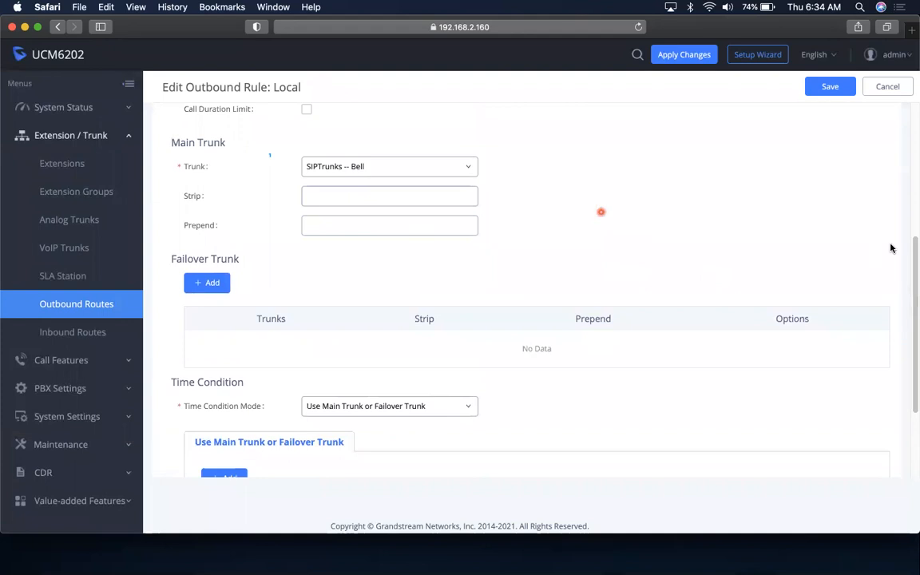
left_click_drag(912, 254, 913, 141)
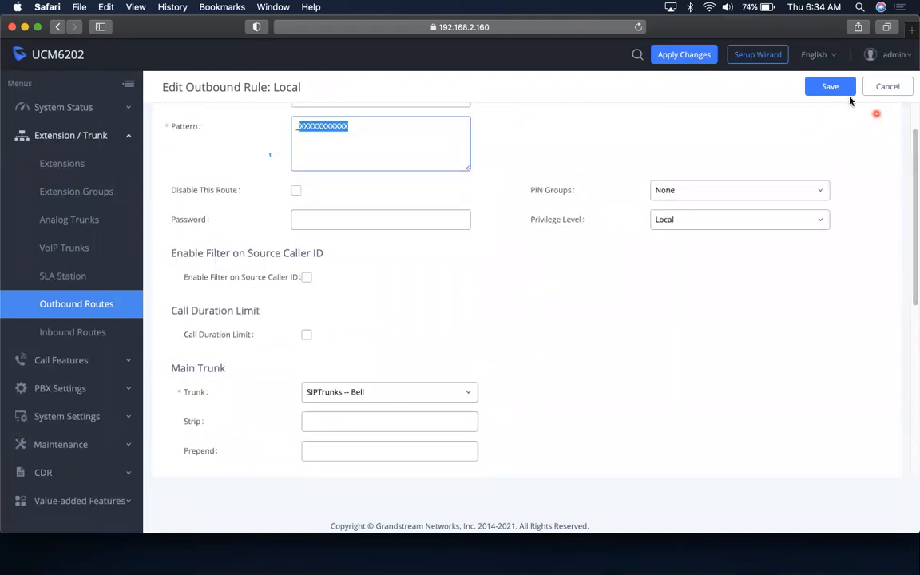
left_click(884, 94)
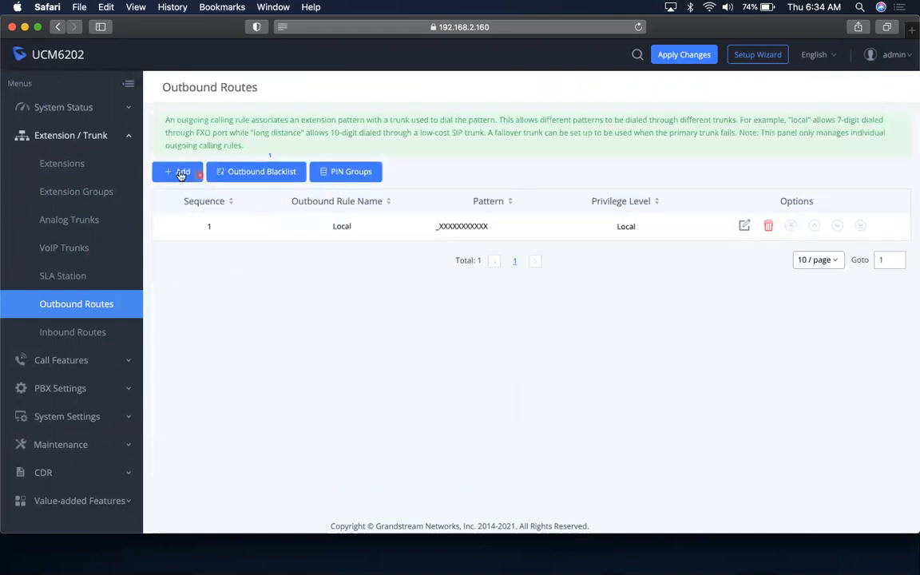
Start a new outbound rule and begin typing the name Inter
left_click(183, 172)
left_click(353, 147)
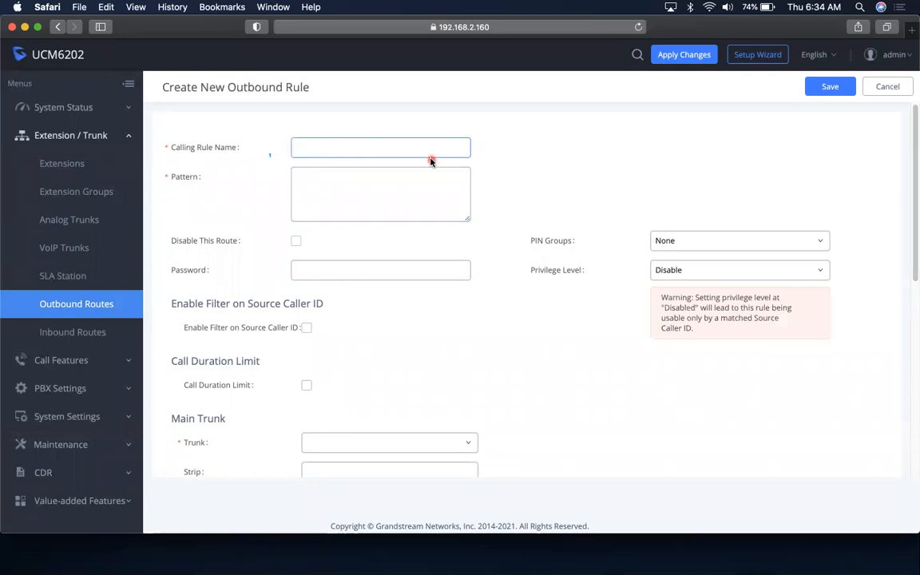
type("Inter")
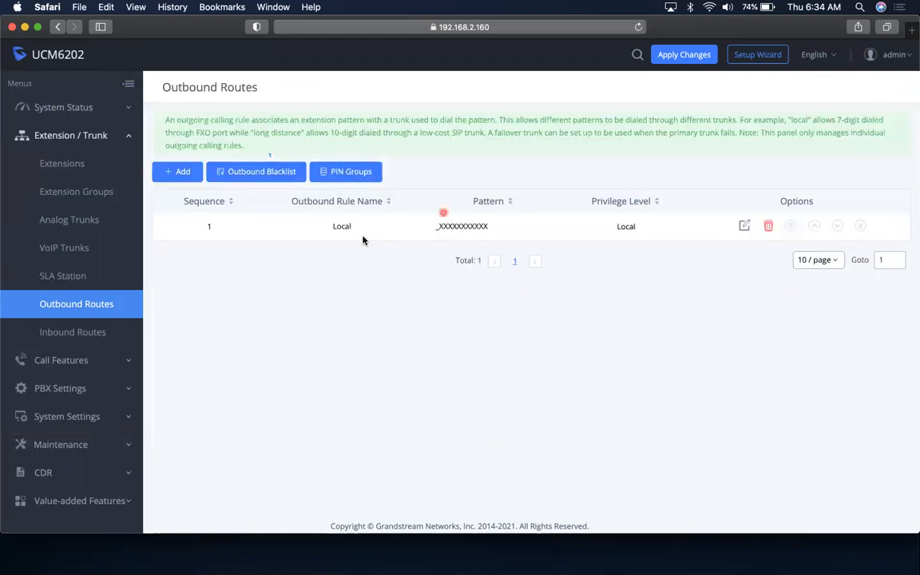
Reopen the Local rule, make AnalogTrunks -- Analog its main trunk, and save
left_click(743, 227)
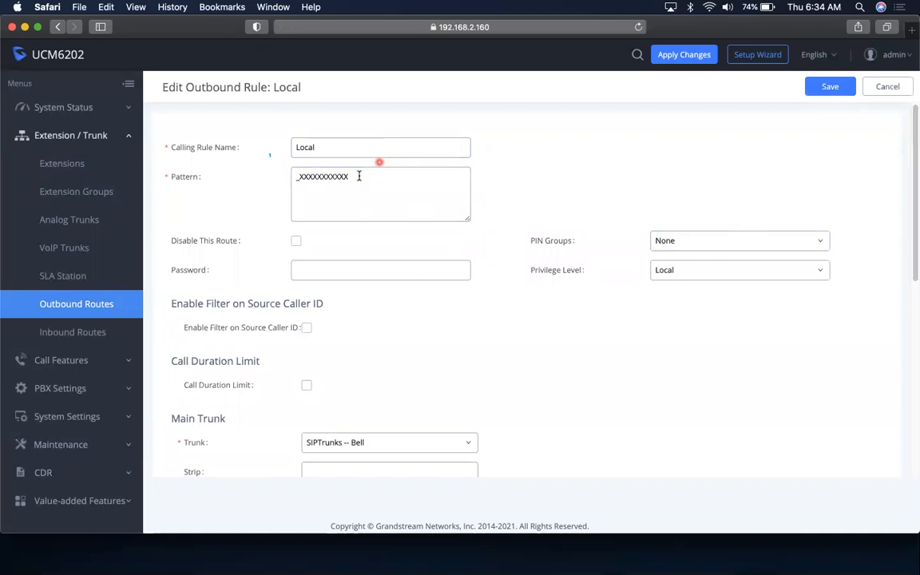
left_click_drag(349, 176, 276, 164)
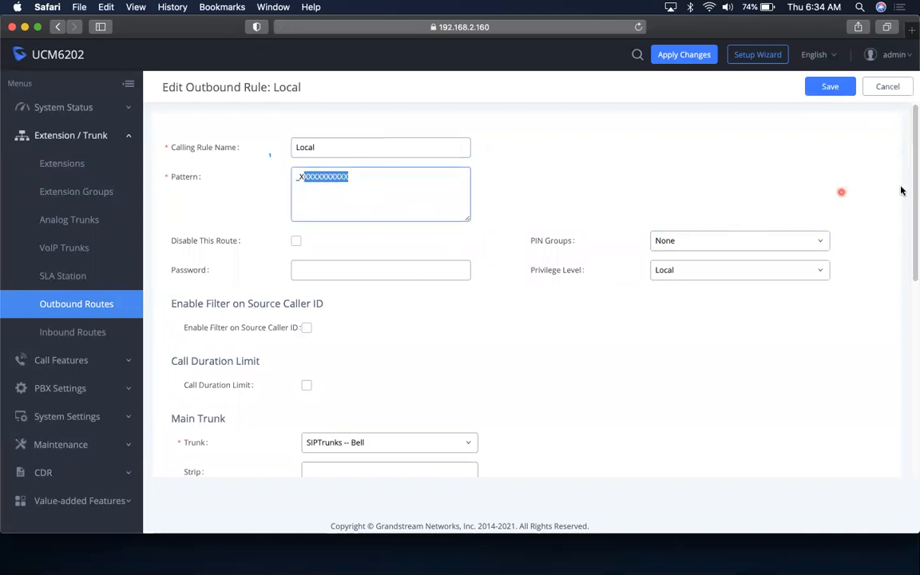
left_click_drag(913, 195, 895, 284)
left_click(429, 243)
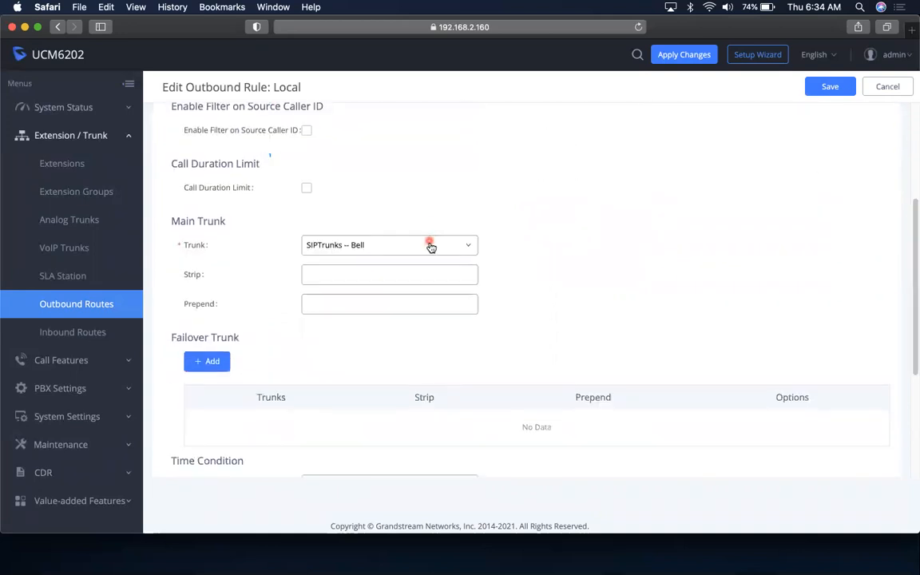
left_click(382, 289)
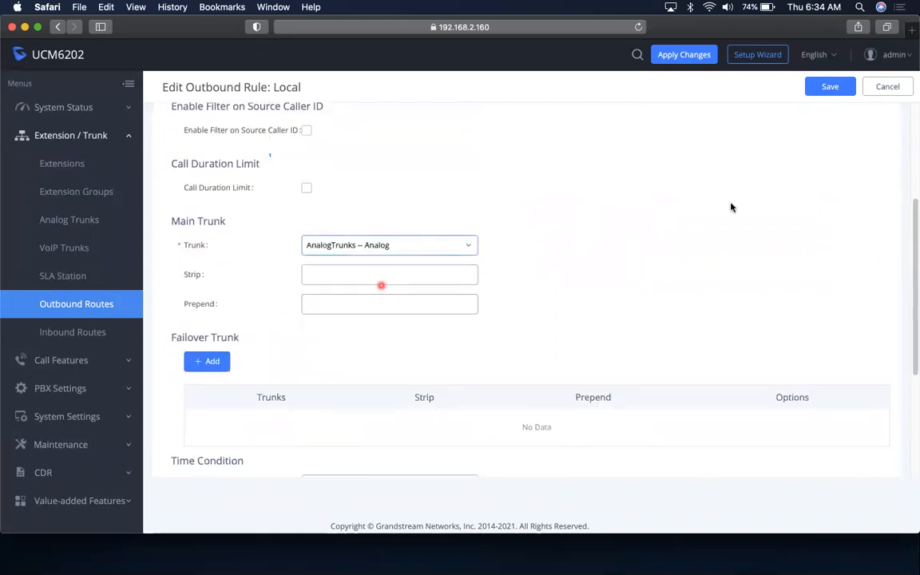
left_click_drag(914, 227, 905, 150)
left_click(828, 88)
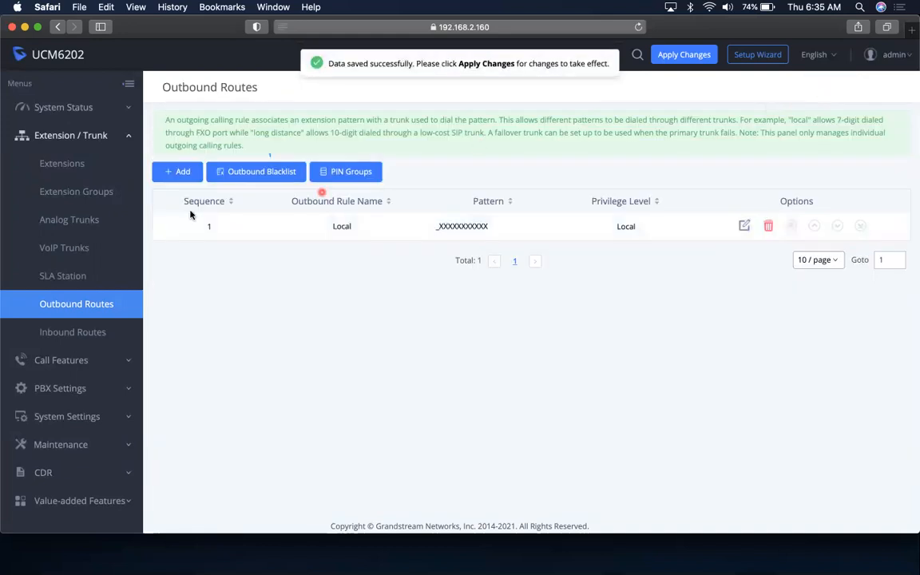
left_click(182, 173)
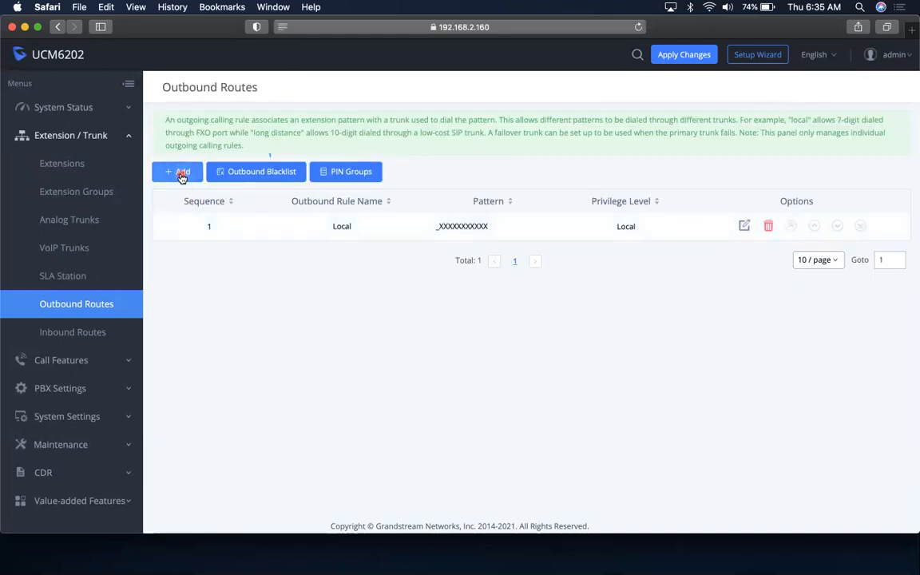
left_click(382, 146)
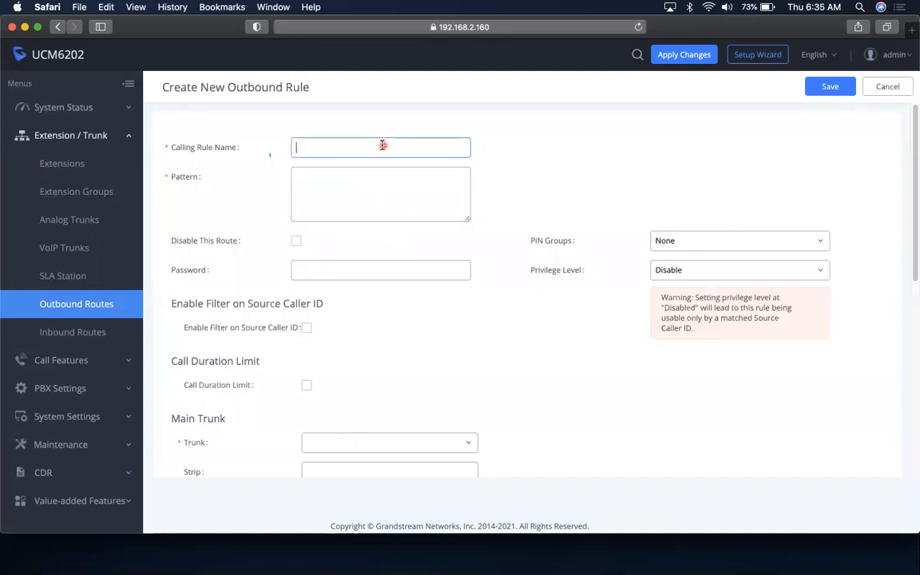
type("International")
left_click(360, 192)
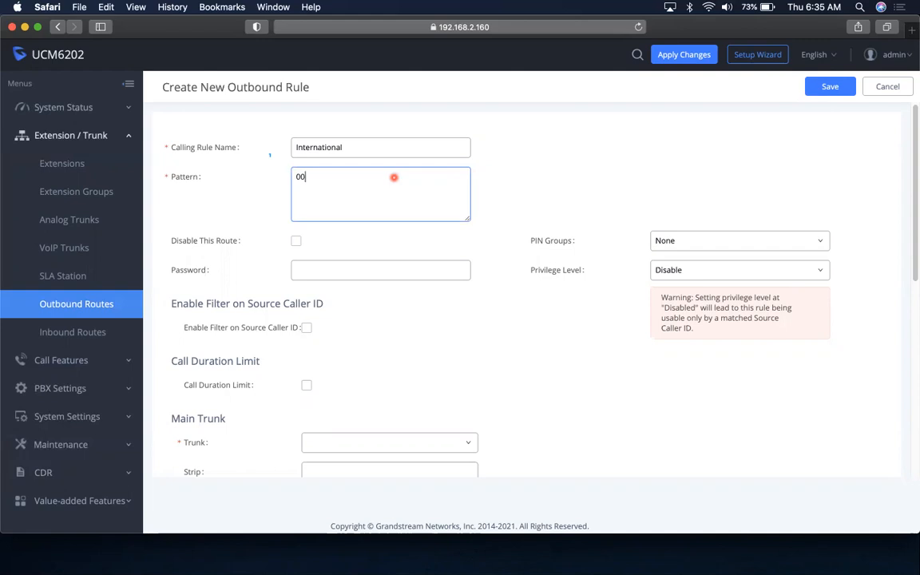
key("BackSpace")
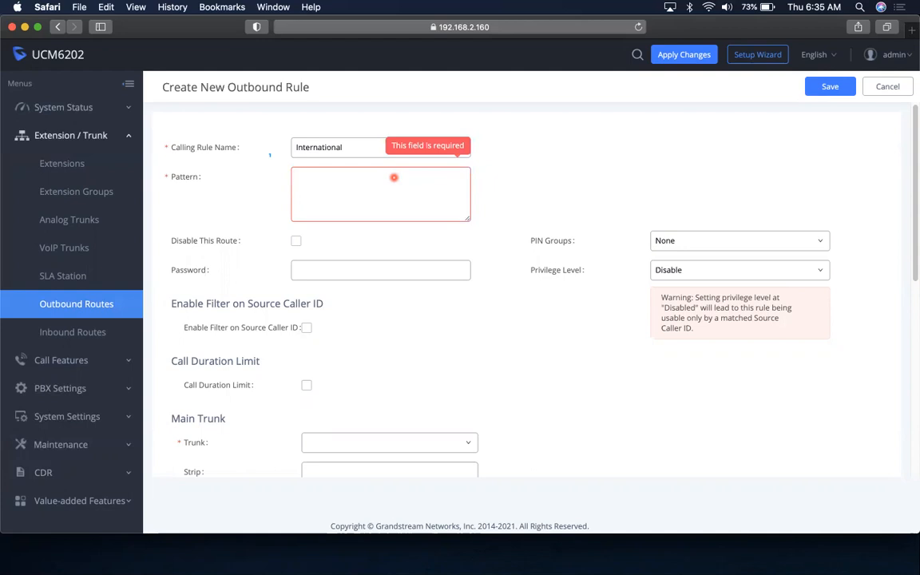
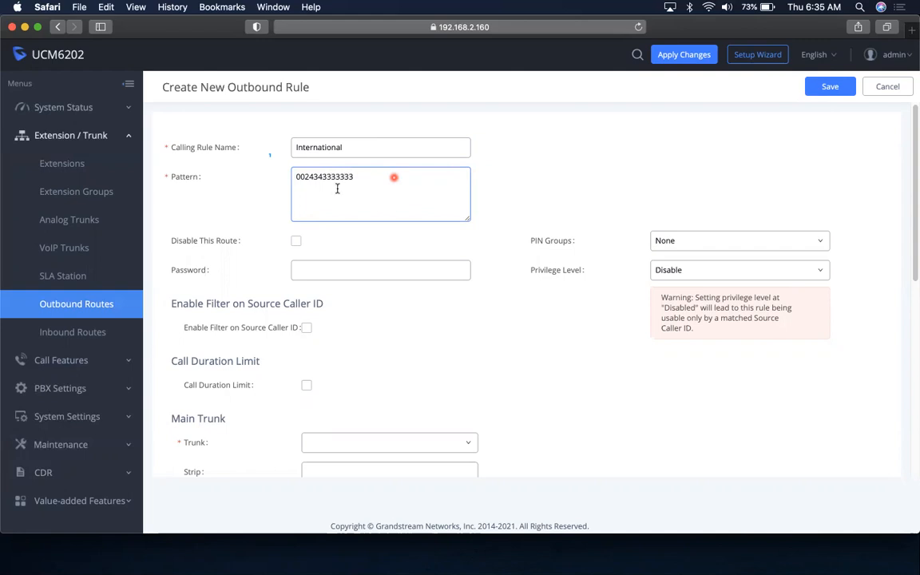
left_click(319, 182)
left_click(358, 182)
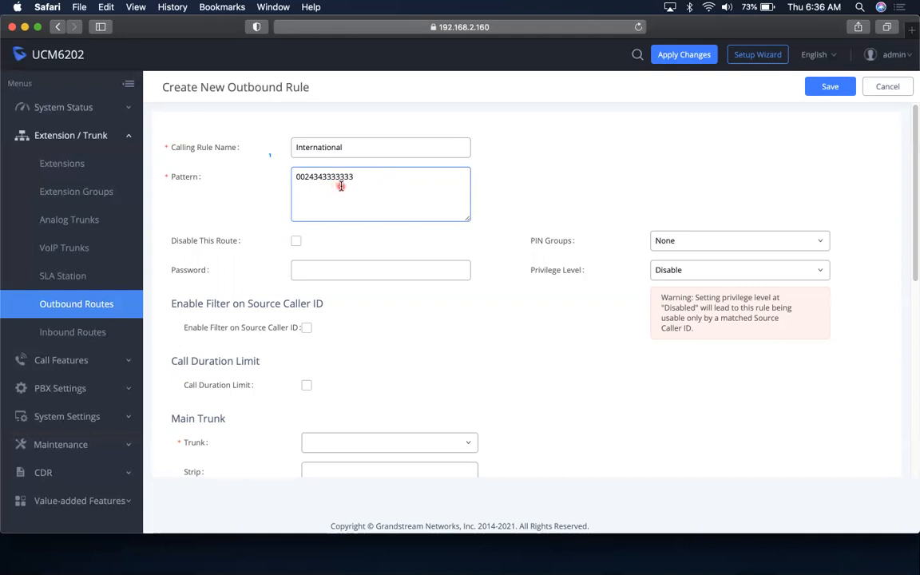
left_click_drag(357, 179, 265, 160)
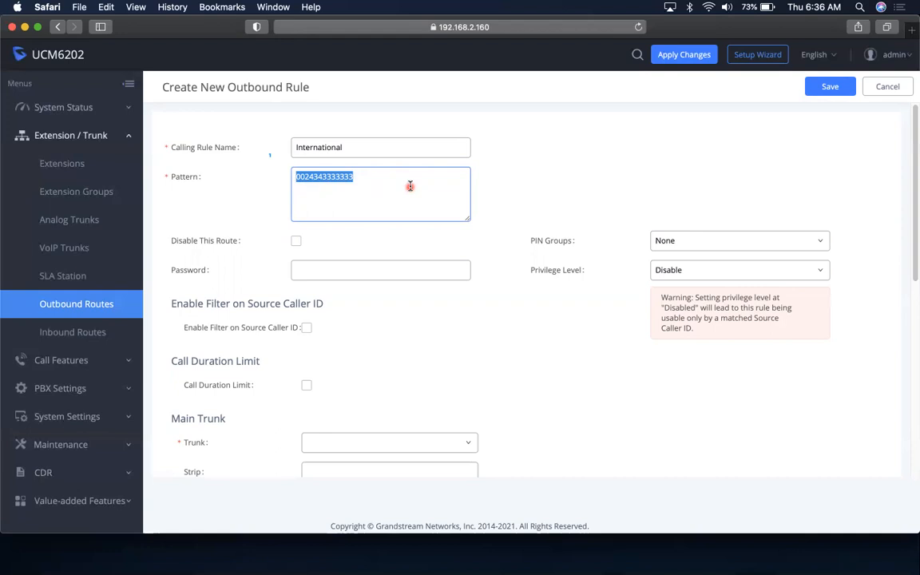
Retype the International rule's dial pattern as _00XXXXXXXXXX, removing the stray x
key("BackSpace")
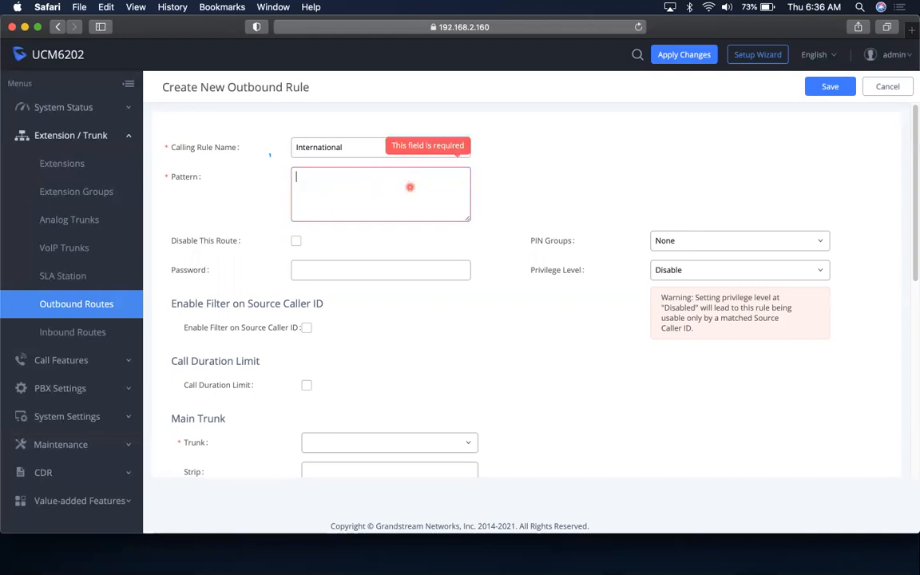
type("_")
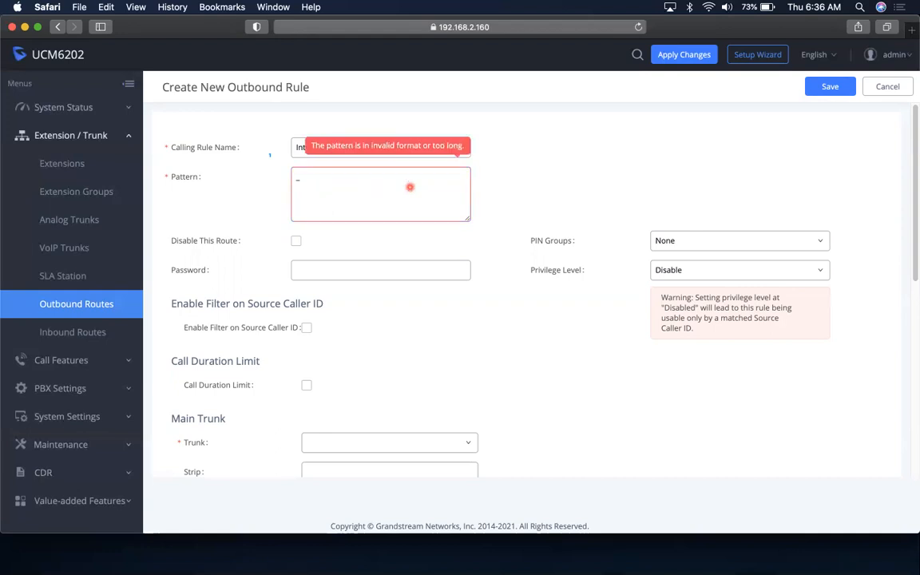
type("x")
key("BackSpace")
type("00XXXXXXXXXX")
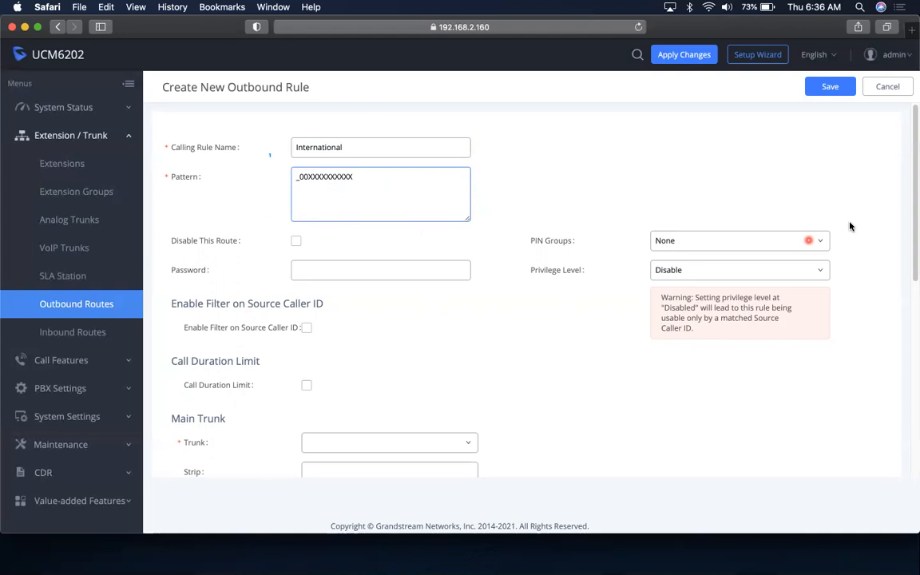
left_click_drag(914, 216, 912, 319)
left_click_drag(912, 253, 893, 158)
left_click_drag(353, 162, 302, 160)
left_click_drag(913, 249, 910, 371)
left_click(446, 172)
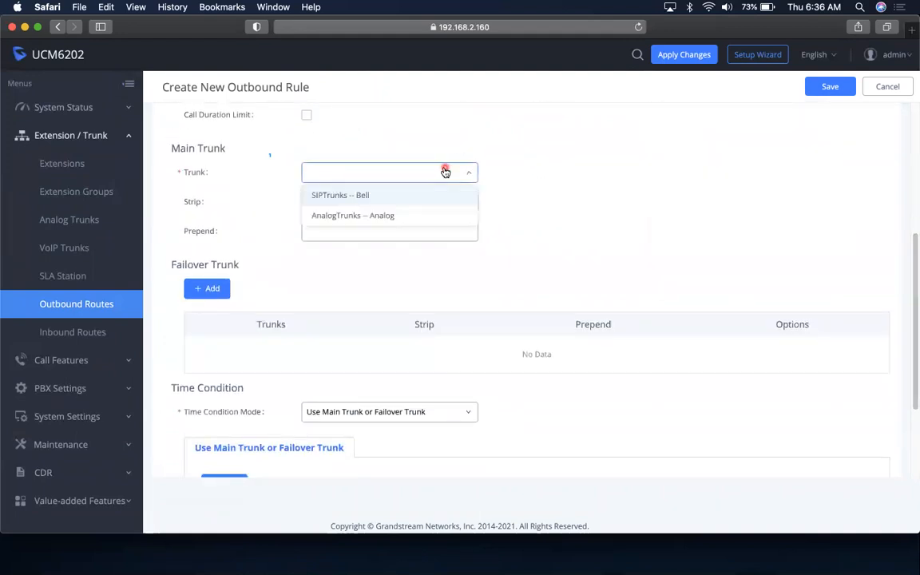
left_click(395, 195)
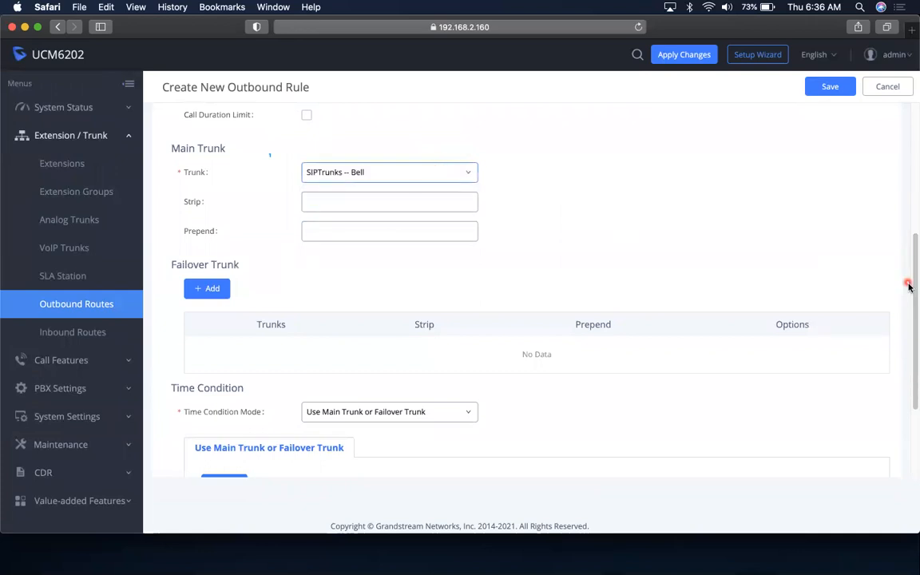
left_click_drag(909, 286, 913, 152)
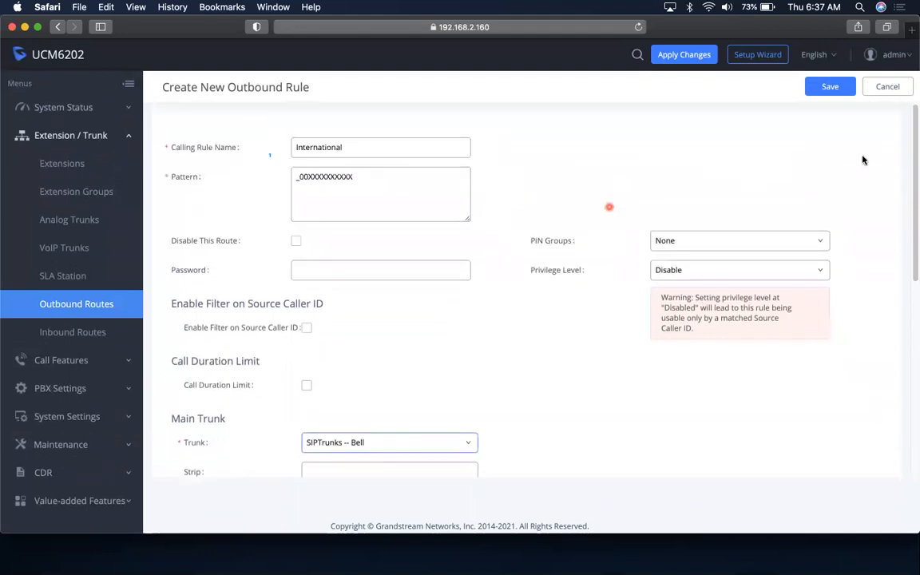
scroll(898, 277, "down", 6)
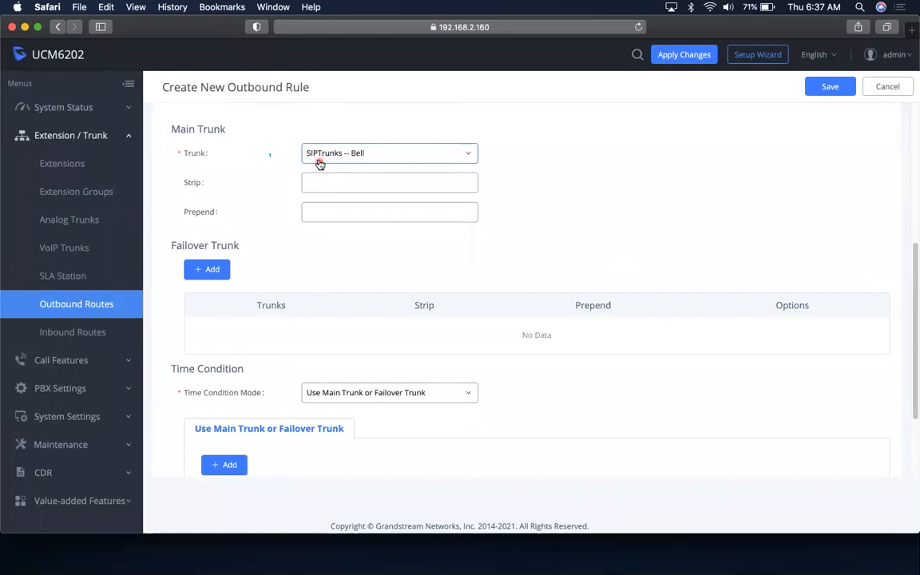
mouse_move(913, 281)
left_mouse_down()
mouse_move(906, 140)
mouse_move(913, 263)
left_mouse_up()
left_click(262, 202)
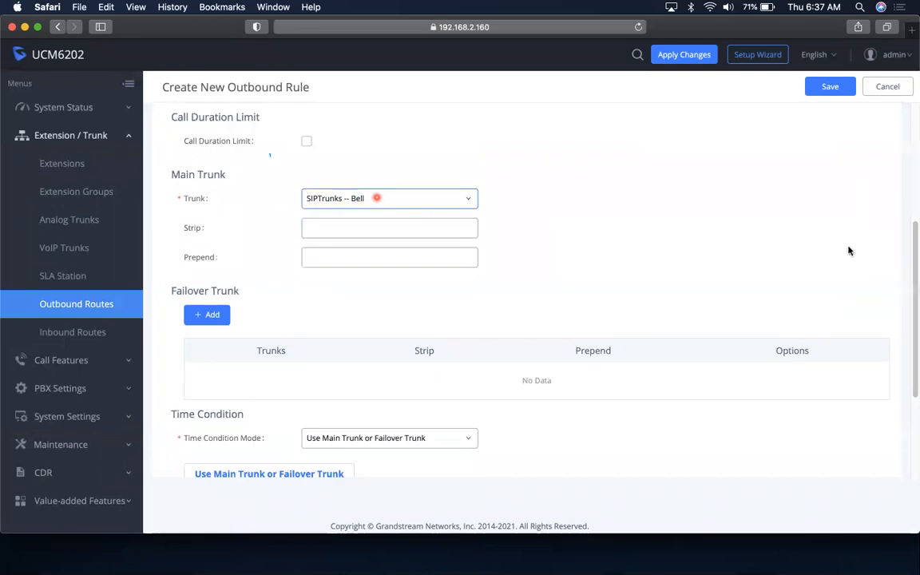
left_click_drag(913, 282, 913, 166)
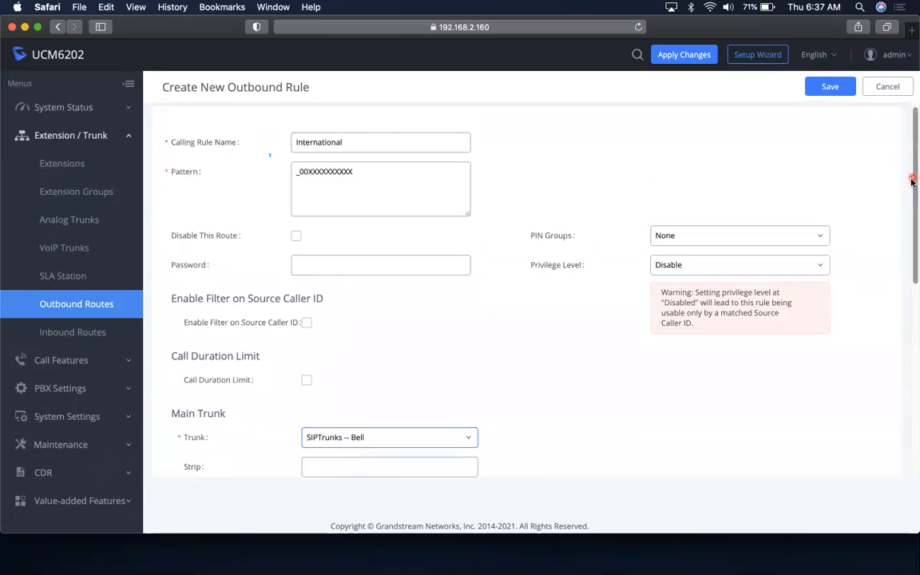
left_click_drag(913, 186, 912, 294)
left_click(430, 208)
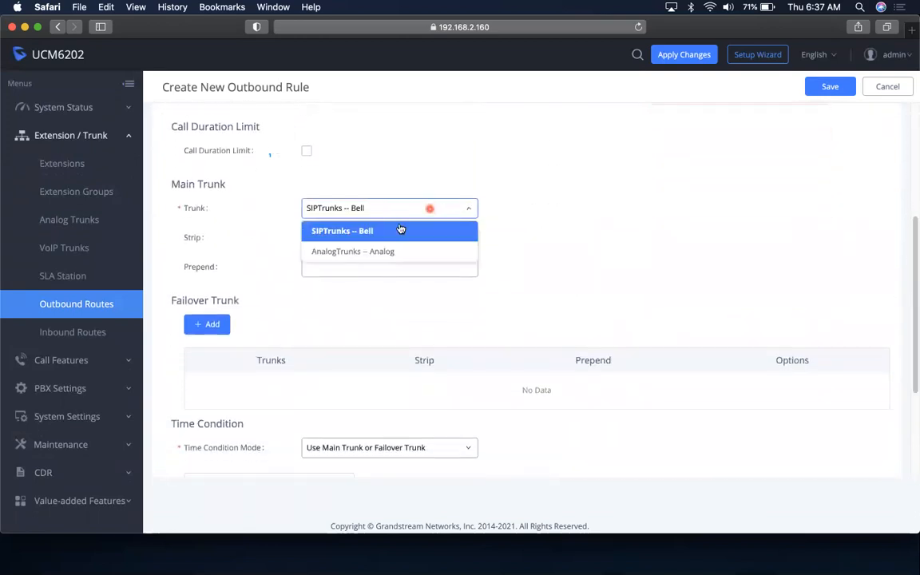
left_click(389, 252)
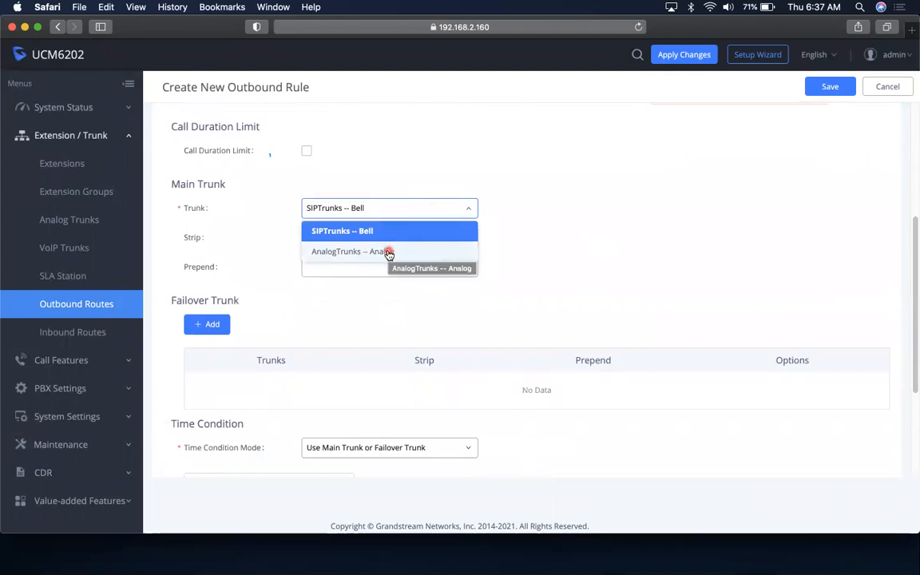
left_click(389, 251)
left_click(409, 211)
left_click(376, 234)
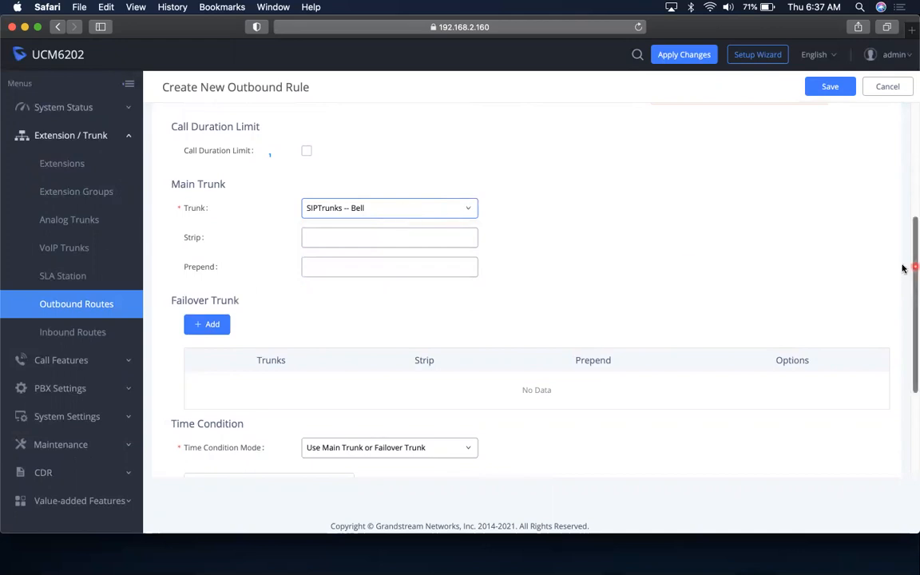
left_click_drag(911, 244, 912, 143)
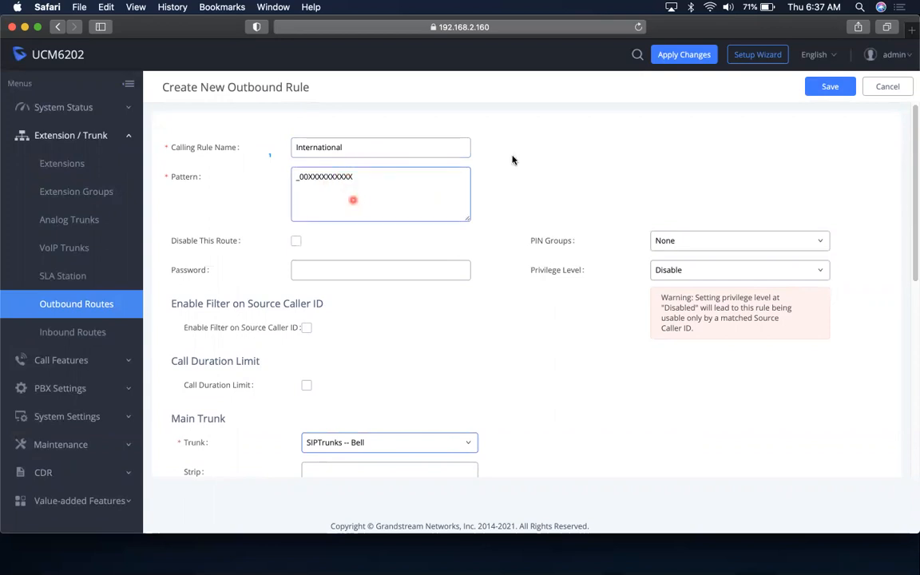
mouse_move(913, 208)
left_mouse_down()
mouse_move(906, 366)
mouse_move(913, 164)
mouse_move(906, 421)
mouse_move(912, 193)
left_mouse_up()
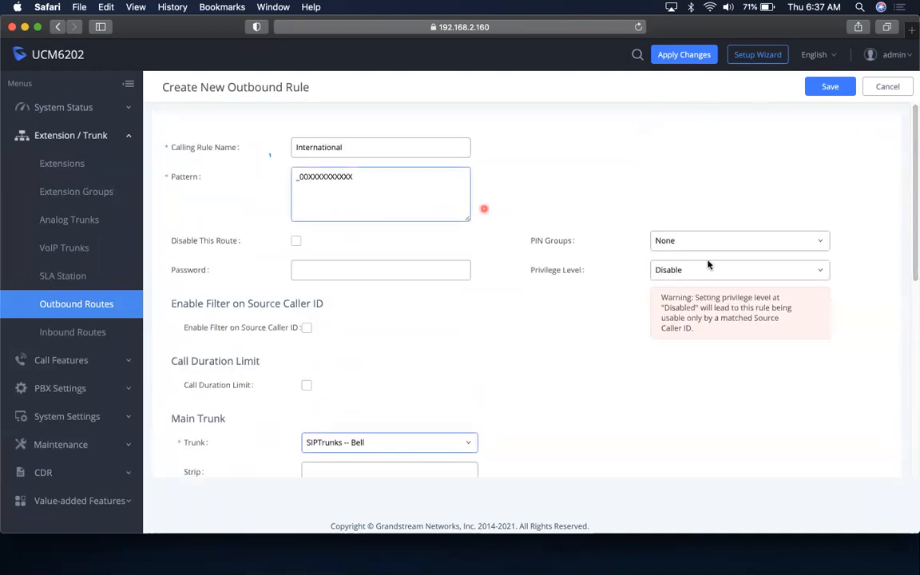
Save the International rule, accept the Disabled privilege warning, and enable Filter on Source Caller ID
left_click(831, 88)
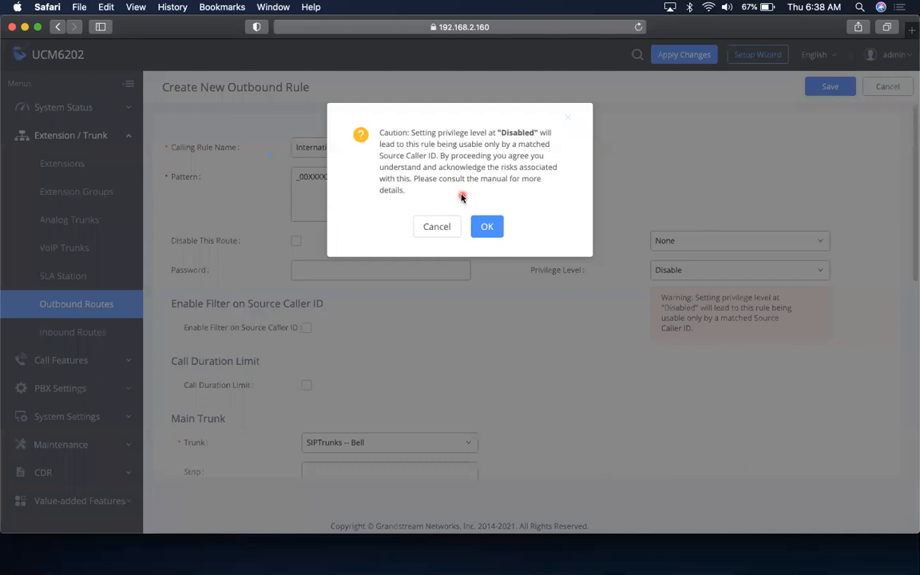
left_click(487, 226)
left_click_drag(914, 195, 912, 238)
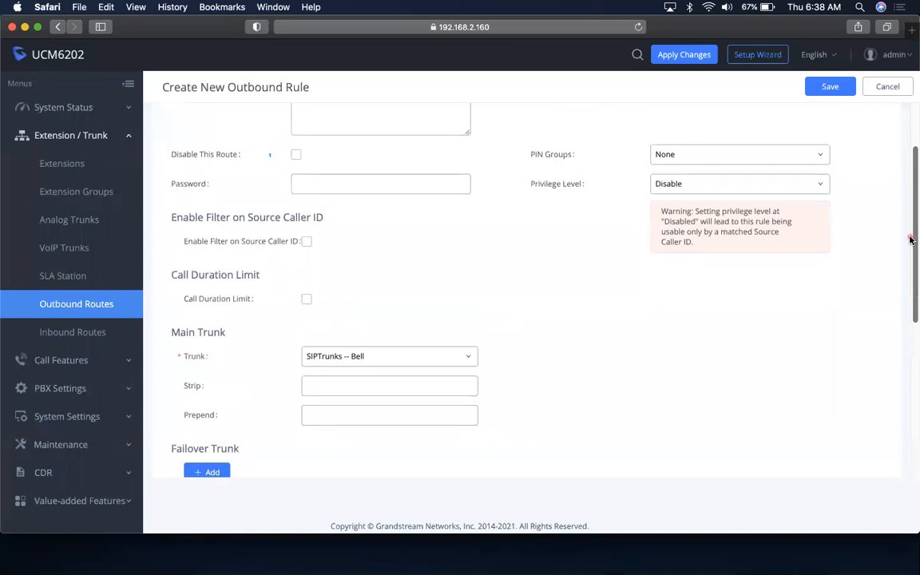
left_click(307, 242)
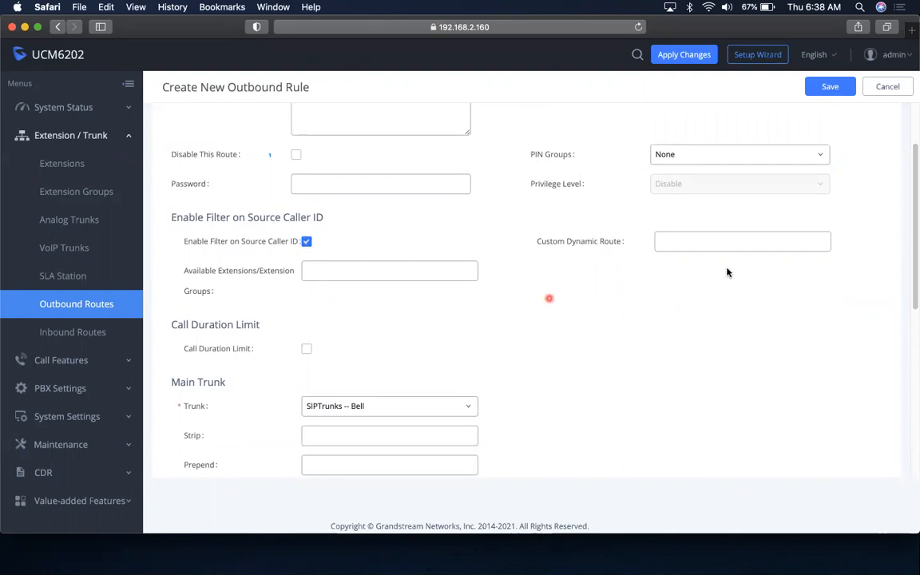
Allow All extensions and extension groups to use the International rule
scroll(910, 303, "up", 2)
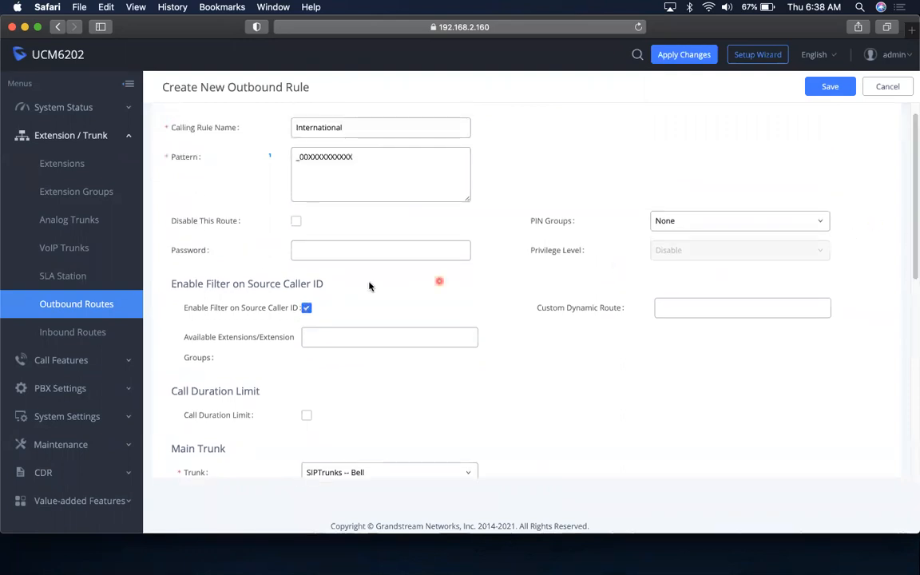
mouse_move(218, 306)
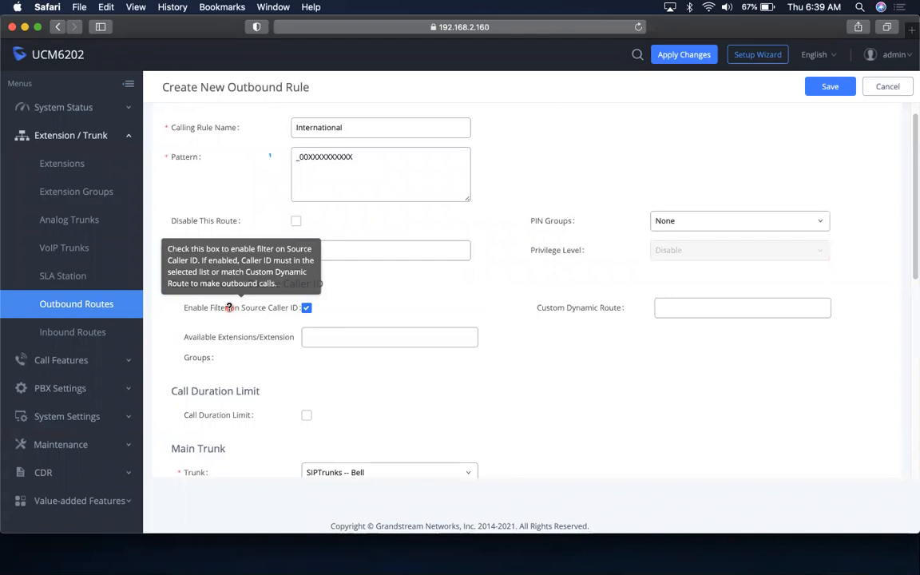
left_click(353, 342)
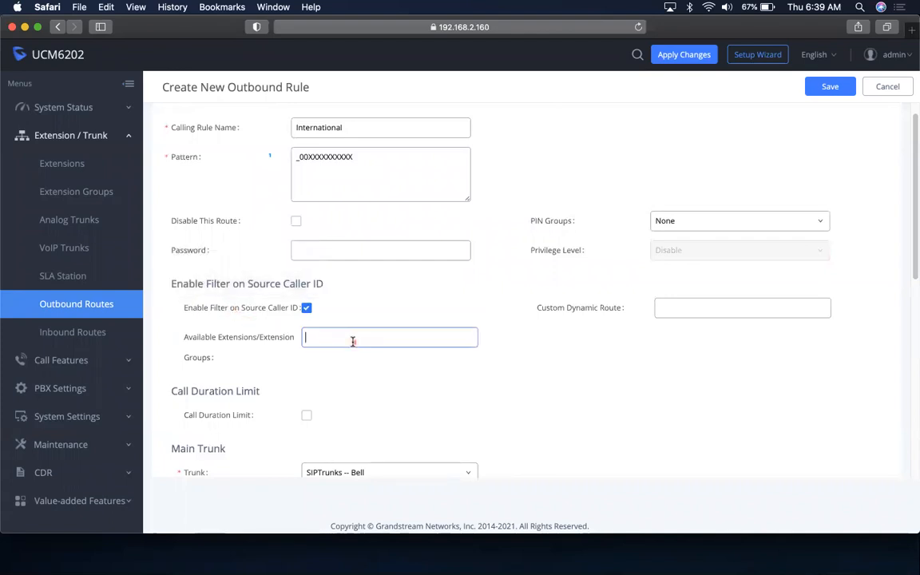
left_click(333, 385)
left_click(321, 366)
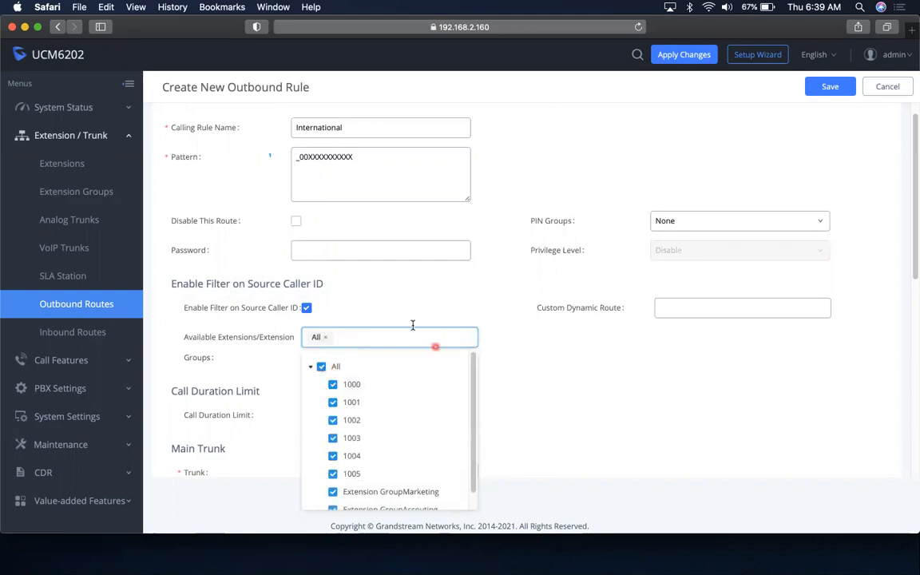
left_click(565, 371)
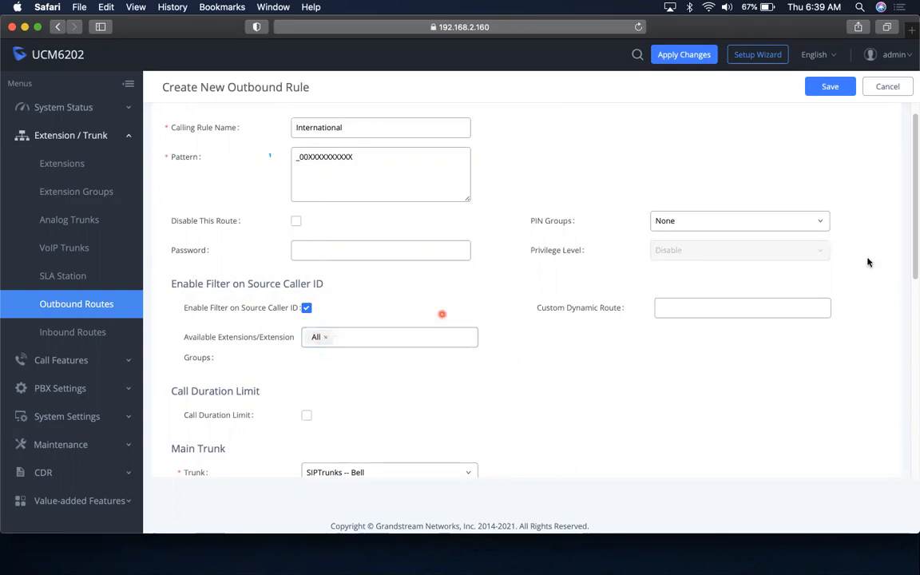
Save the International rule as outbound route 2 with pattern _00XXXXXXXXXX
left_click_drag(915, 256, 913, 242)
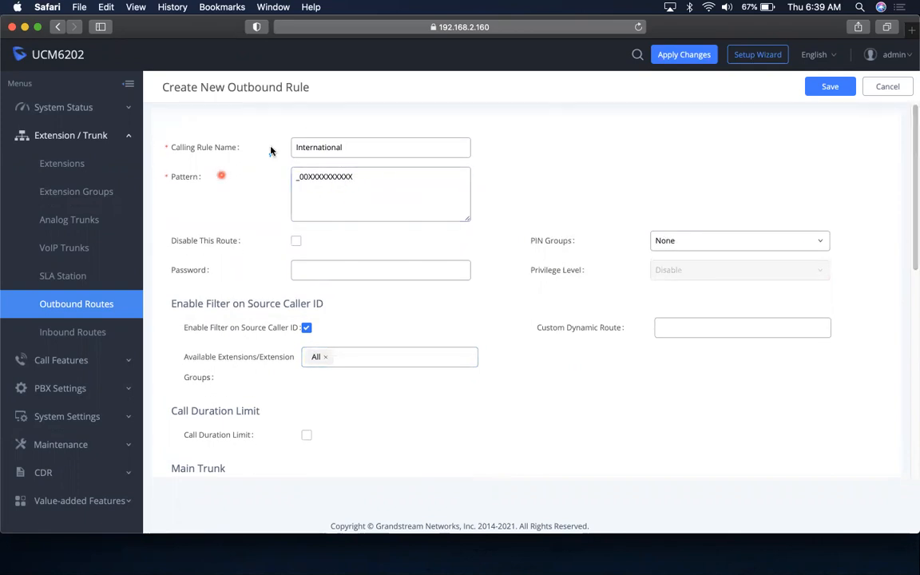
left_click_drag(911, 233, 912, 207)
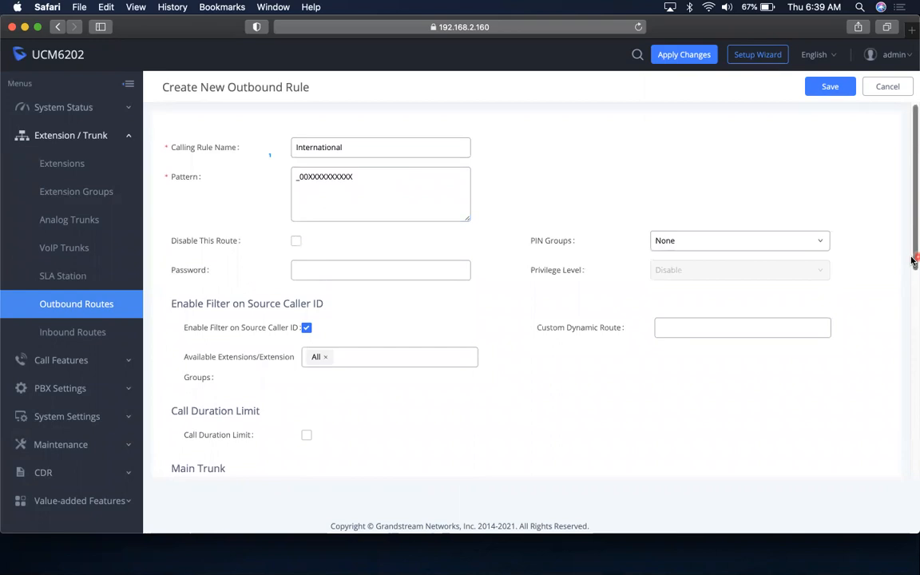
left_click_drag(913, 260, 913, 266)
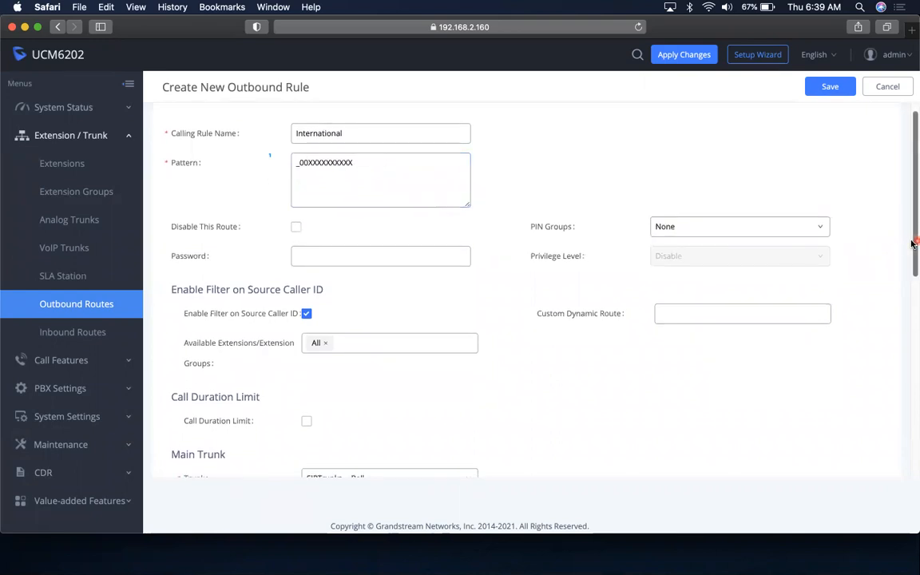
scroll(913, 244, "down", 1)
scroll(863, 160, "up", 2)
left_click(831, 86)
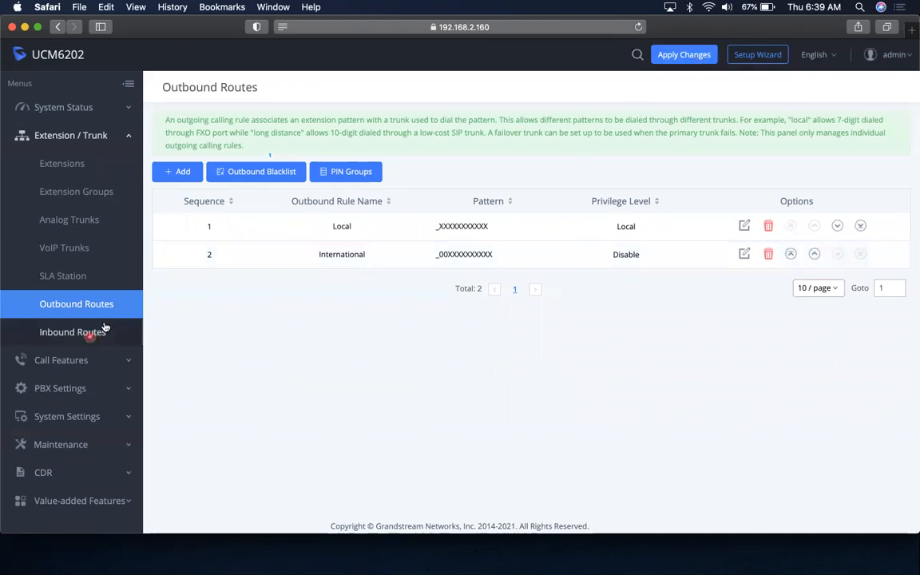
Show the Inbound Routes page for SIP Trunks -- Bell, listing the _X. By DID route
left_click(64, 330)
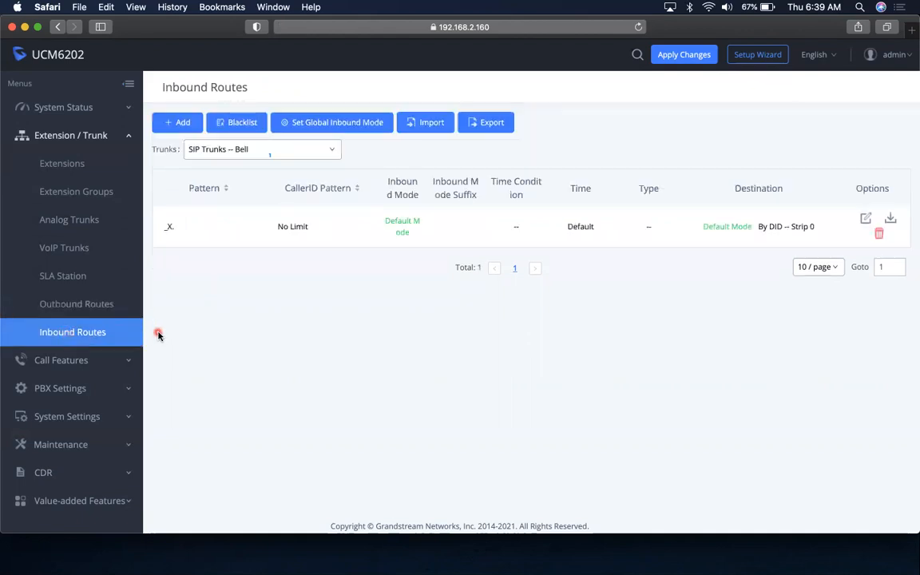
left_click(80, 303)
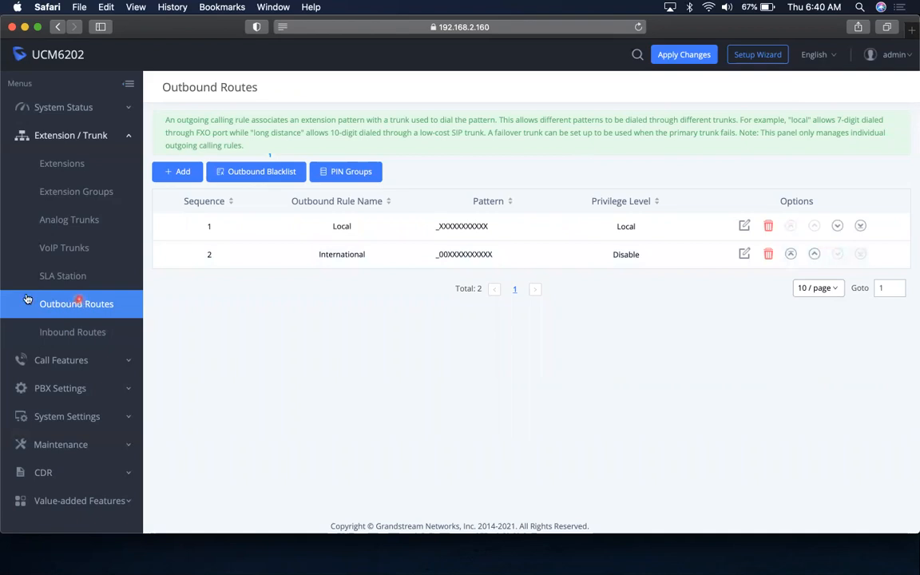
left_click(74, 330)
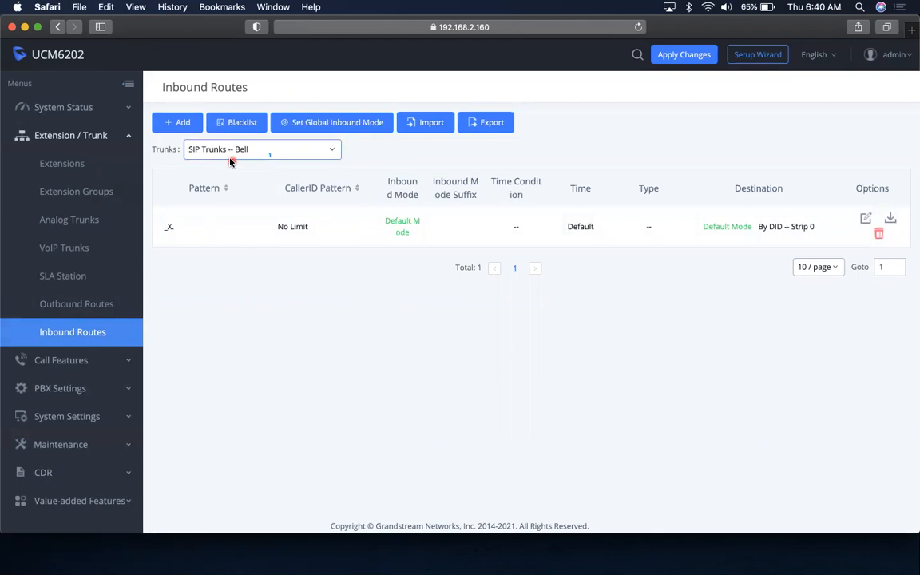
Start a new inbound rule with SIPTrunks -- Bell kept as its trunk
left_click(179, 123)
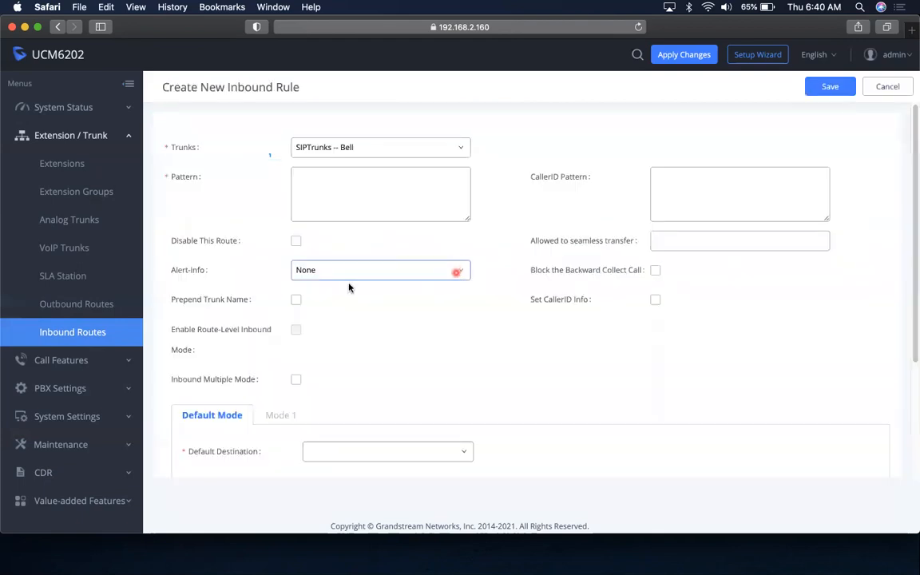
left_click(396, 154)
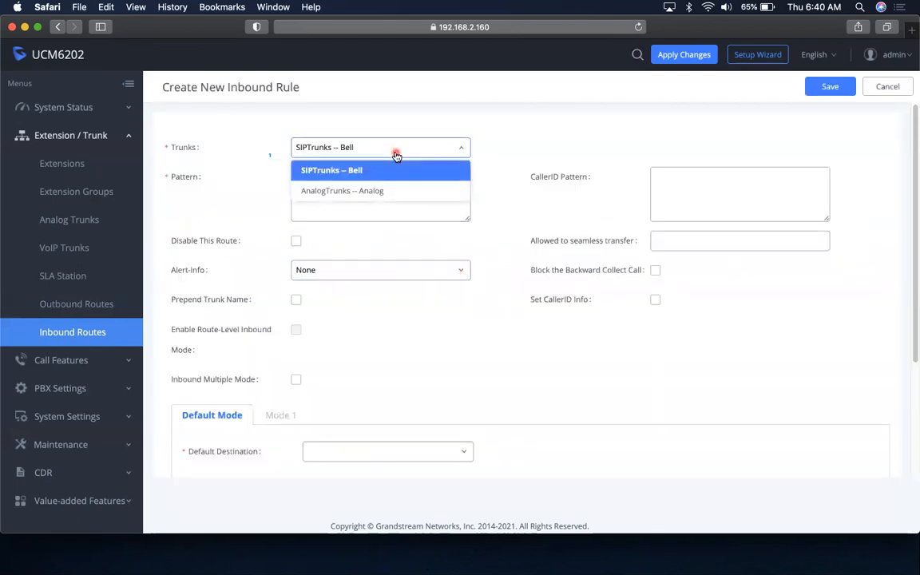
left_click(396, 154)
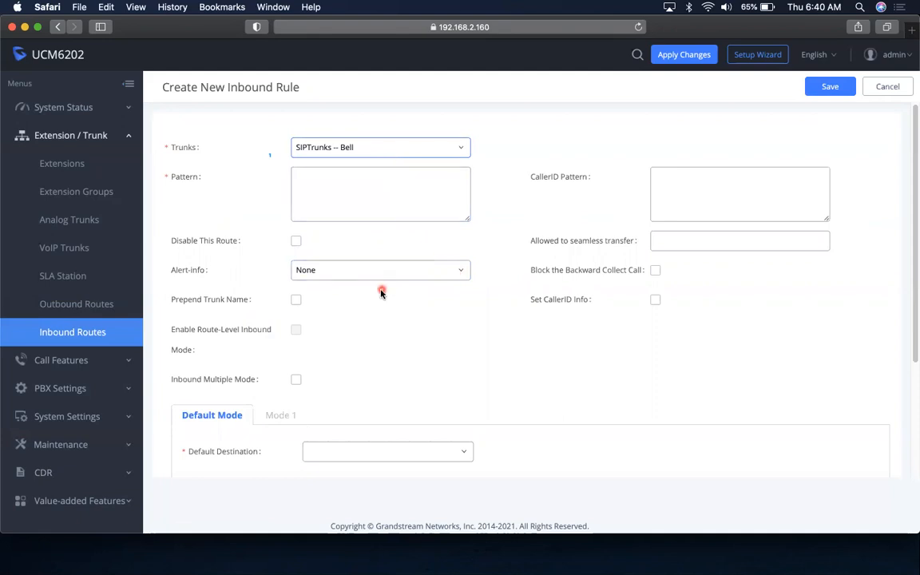
scroll(381, 293, "down", 3)
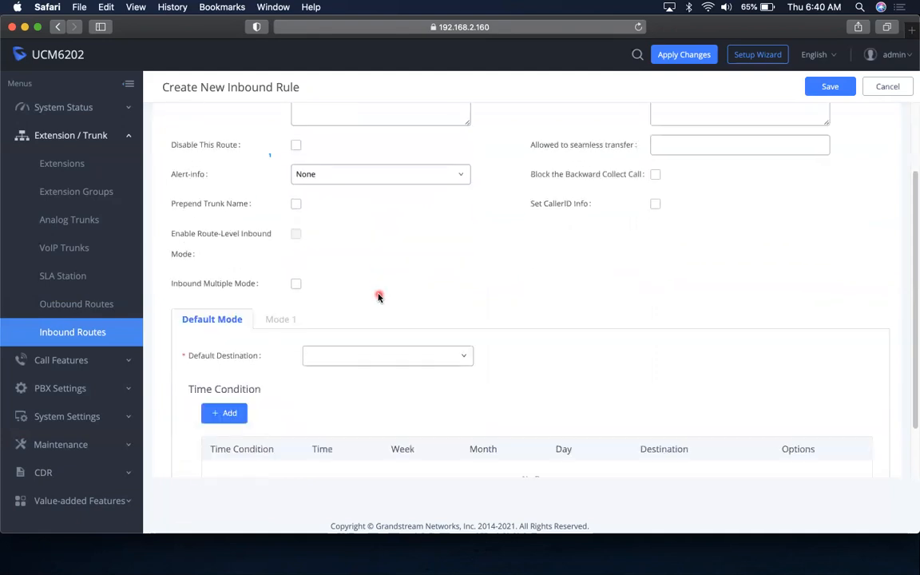
scroll(379, 298, "down", 2)
scroll(378, 298, "up", 5)
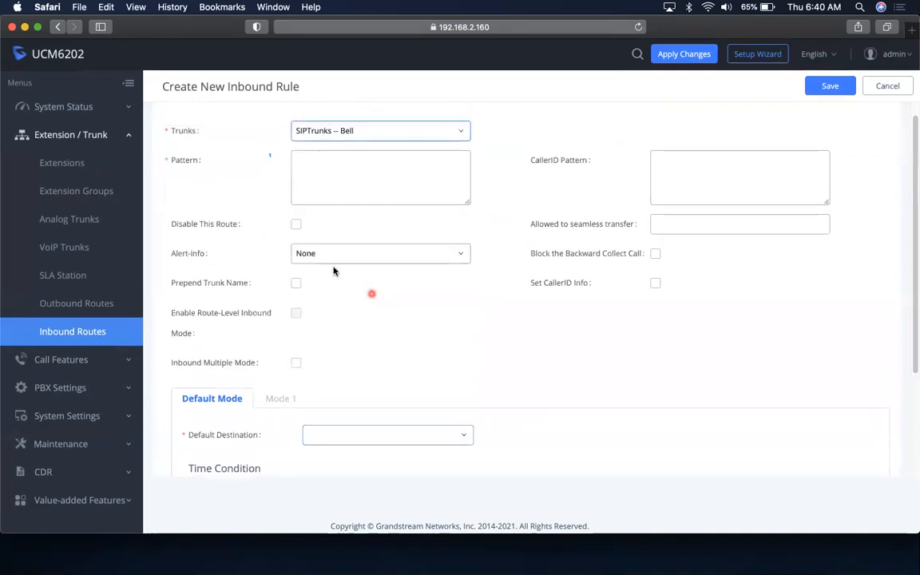
left_click(331, 161)
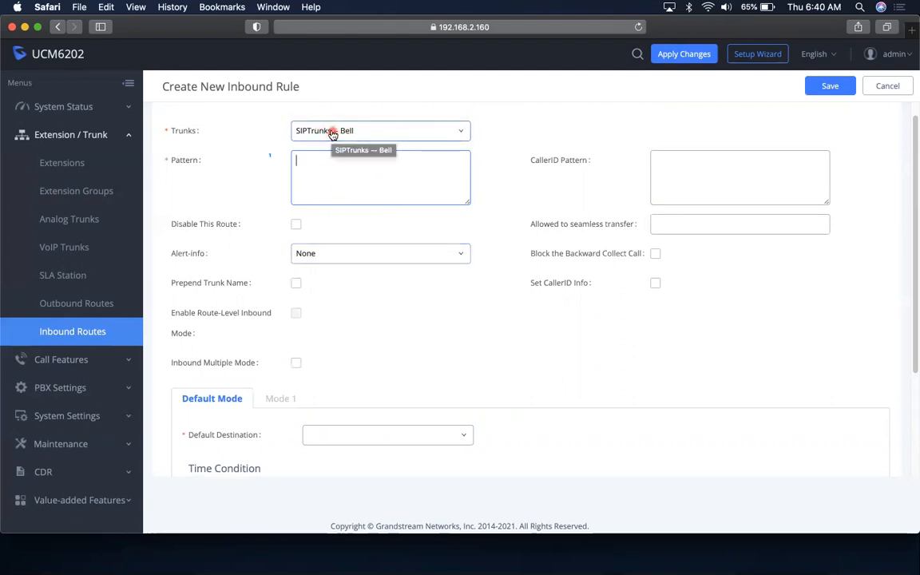
Enter an underscore-led x pattern in the new rule's Pattern field, keeping the Bell trunk
left_click(394, 138)
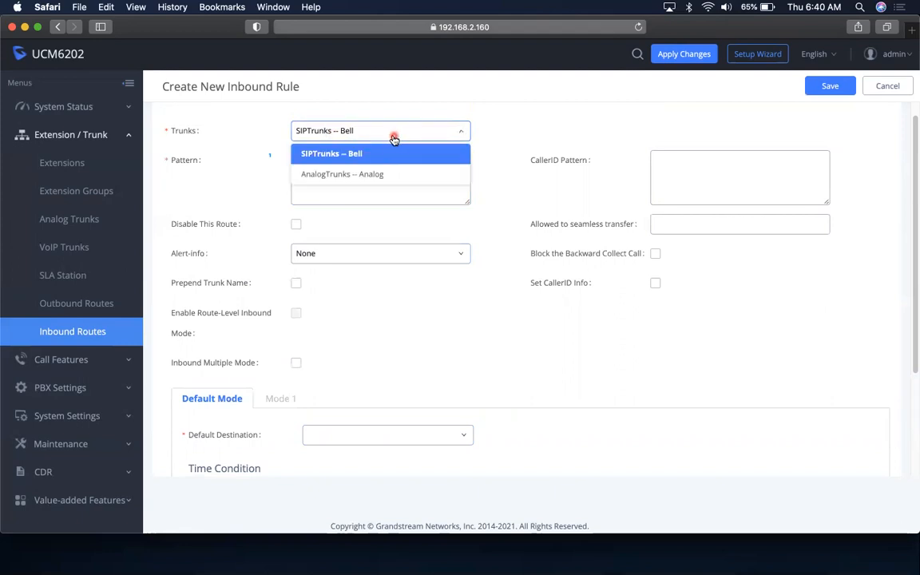
left_click(394, 139)
left_click(333, 168)
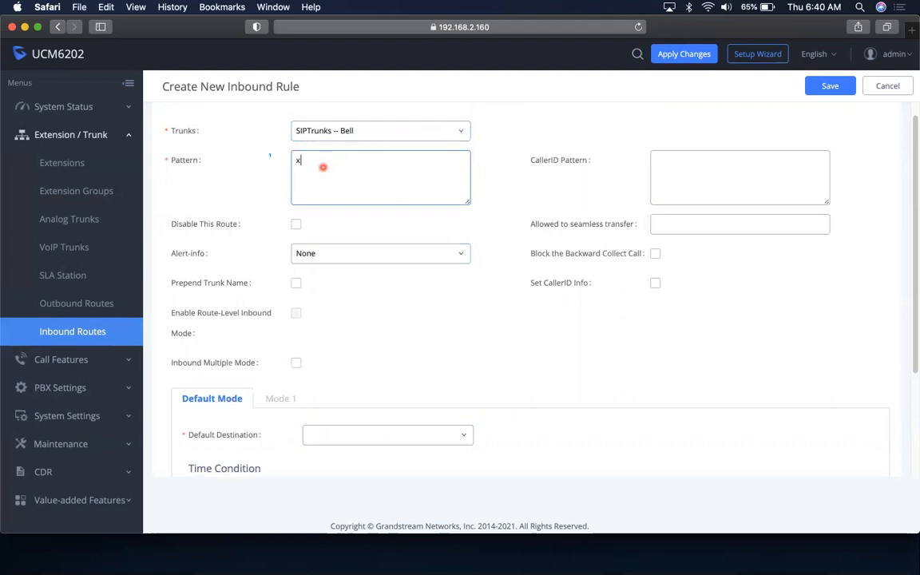
key("BackSpace")
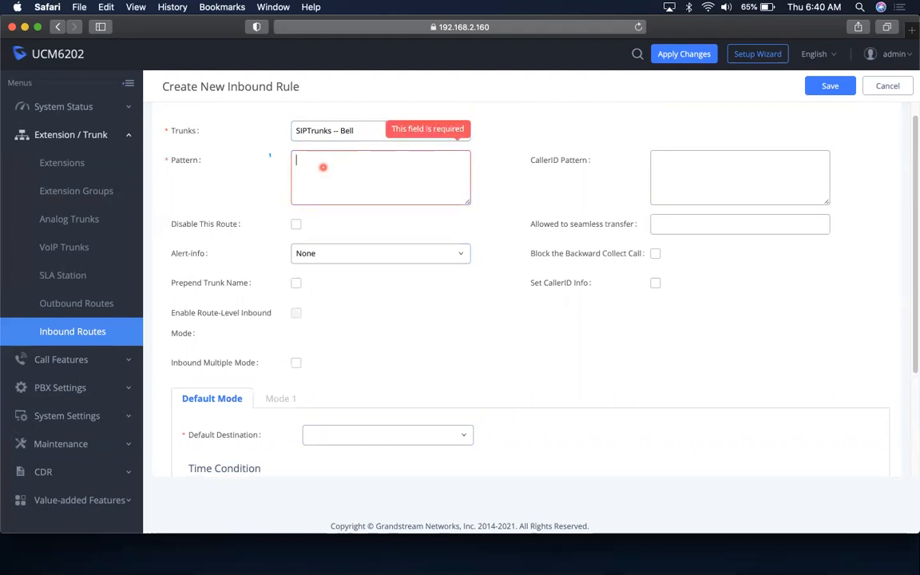
type("xxxxxxxxxxx")
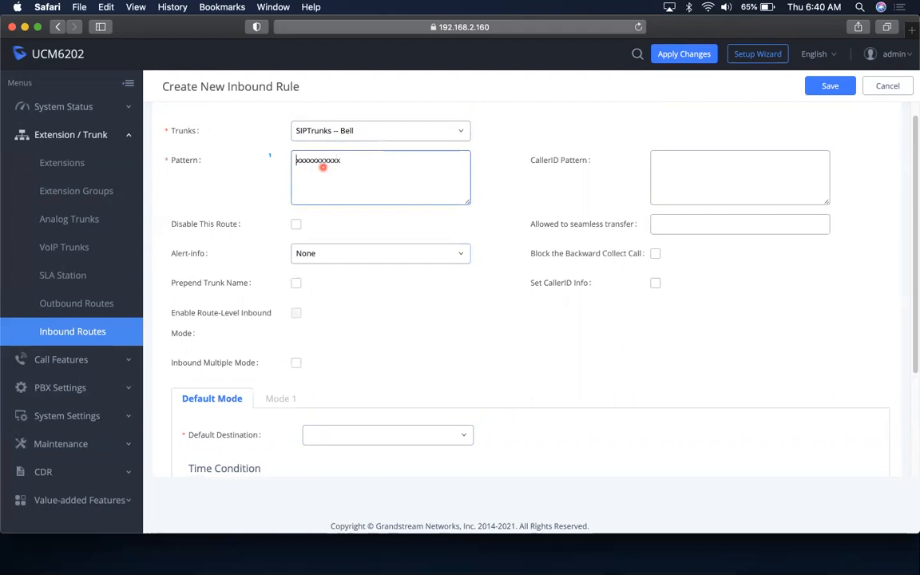
type("_")
left_click(371, 133)
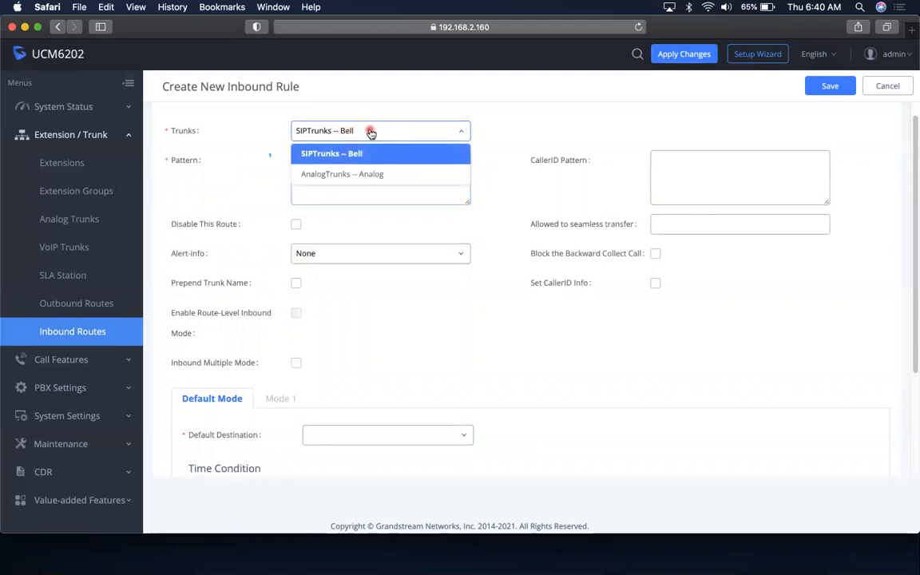
left_click(370, 133)
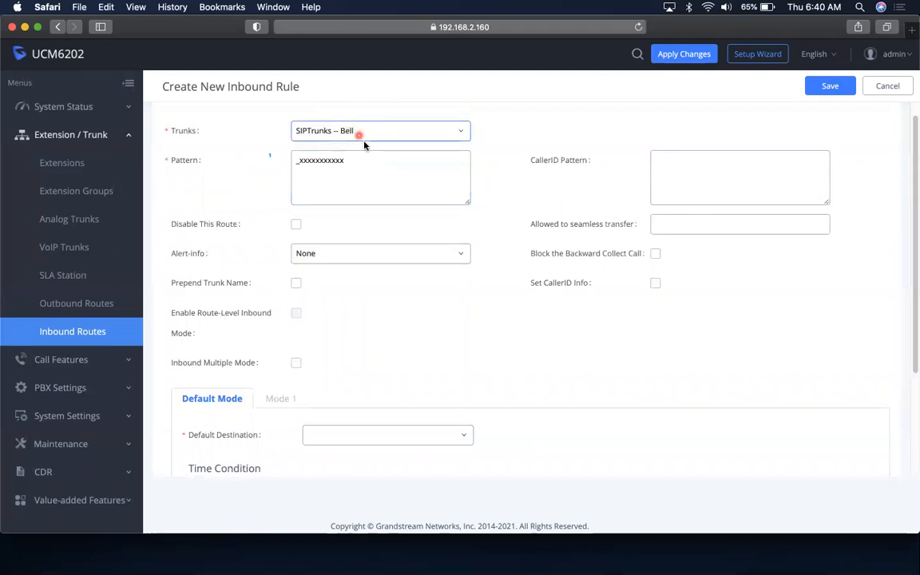
scroll(520, 304, "down", 3)
scroll(522, 304, "down", 1)
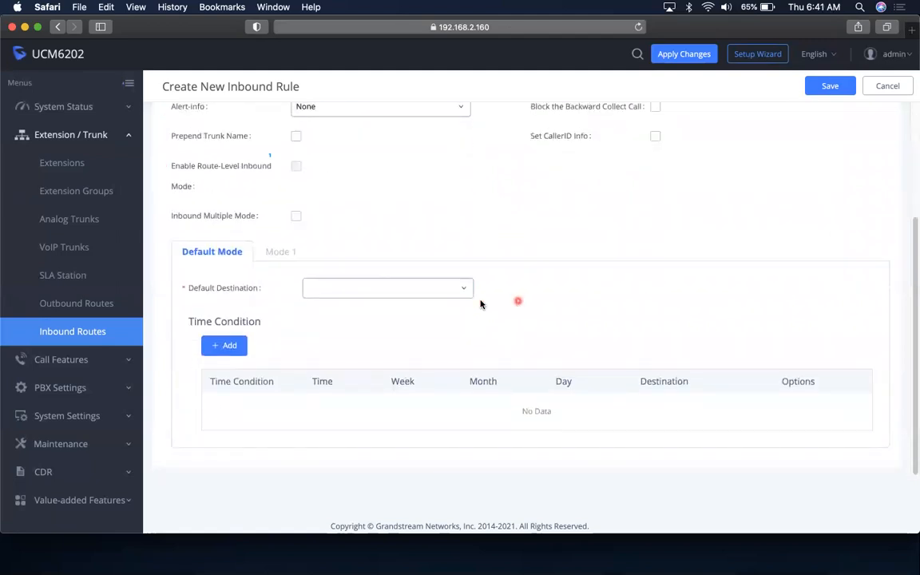
scroll(435, 272, "up", 1)
left_click(219, 376)
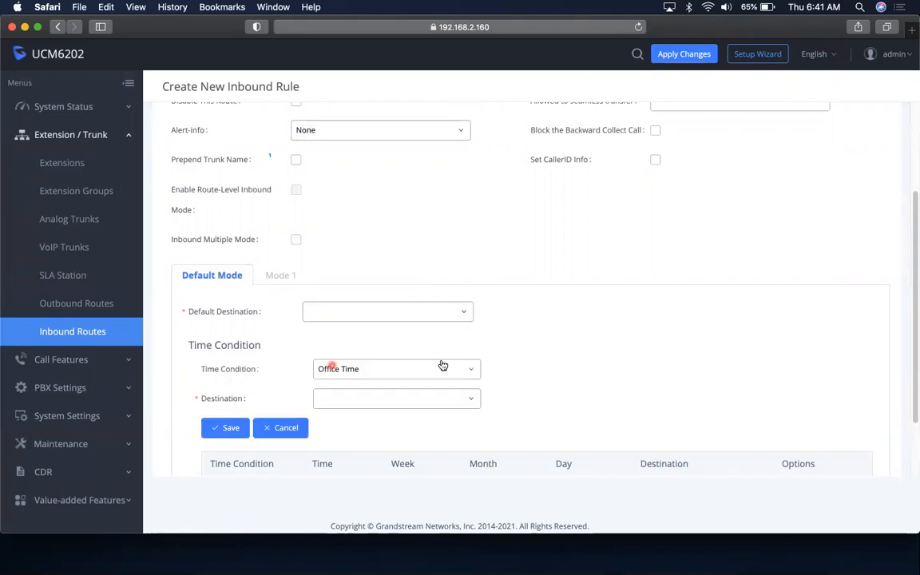
scroll(435, 367, "up", 2)
scroll(436, 369, "down", 4)
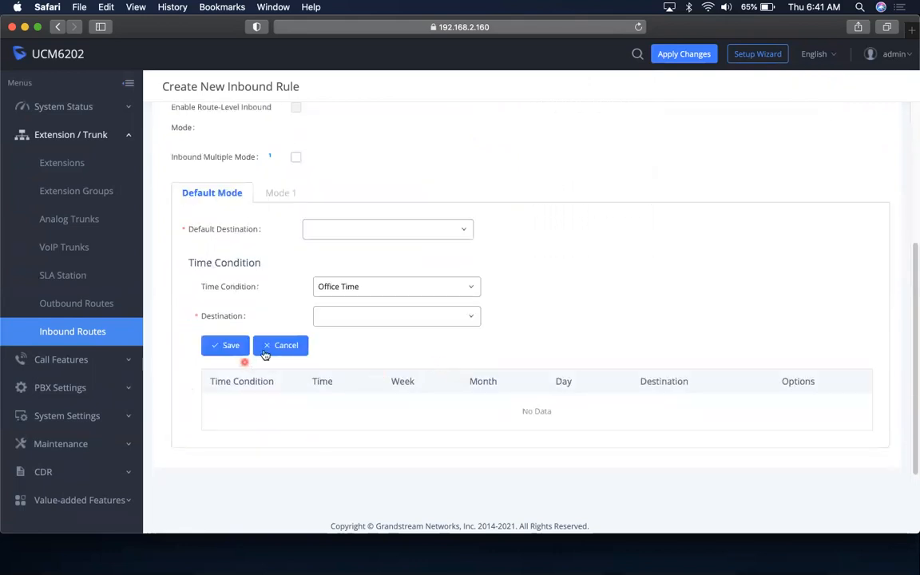
left_click(353, 289)
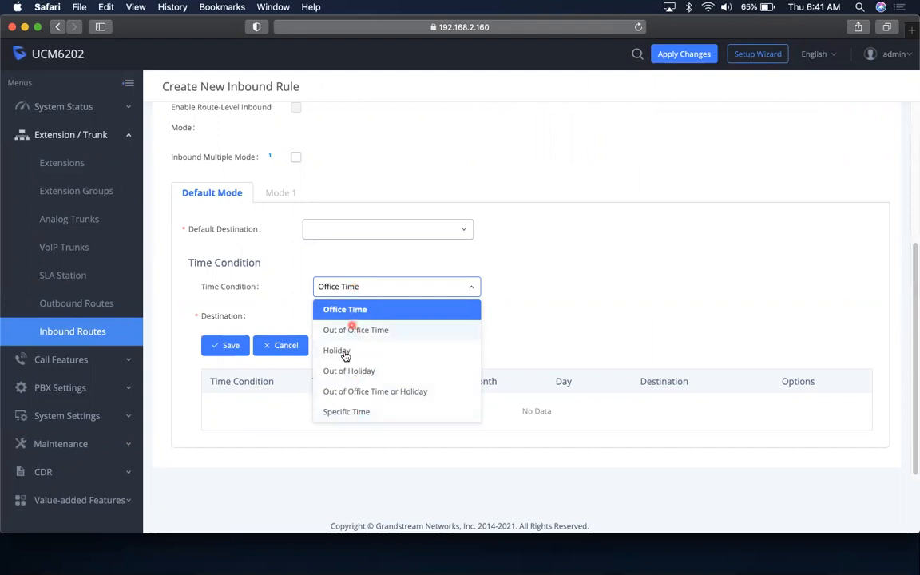
left_click(361, 310)
left_click(423, 286)
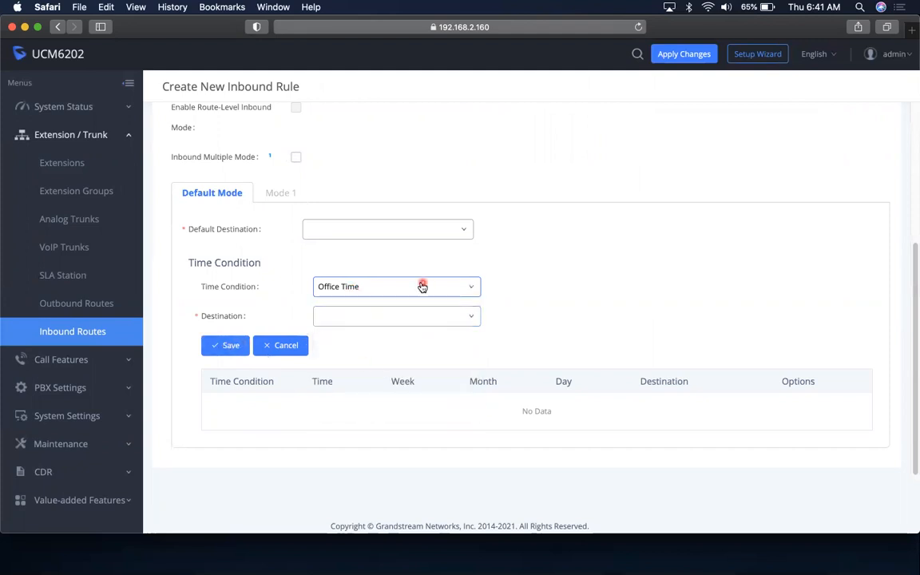
scroll(418, 287, "up", 5)
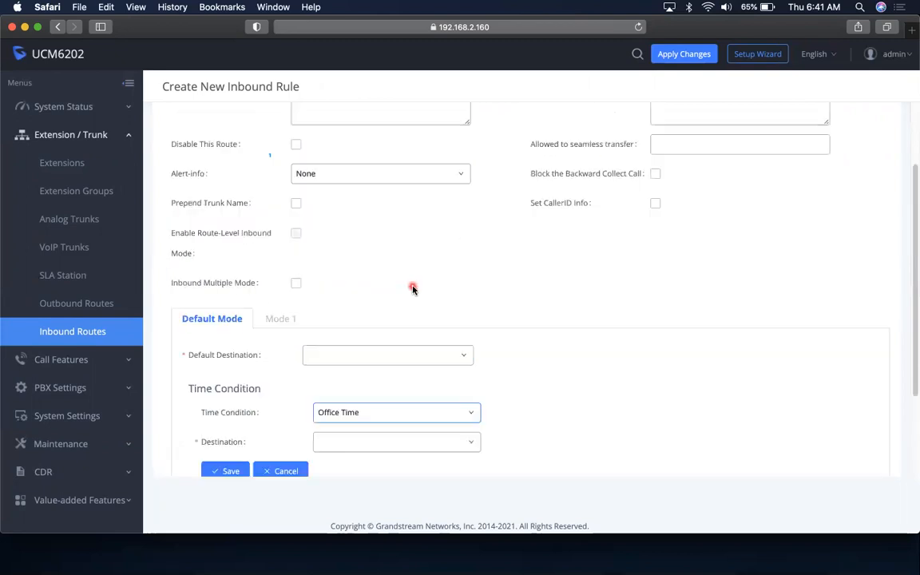
scroll(410, 291, "down", 5)
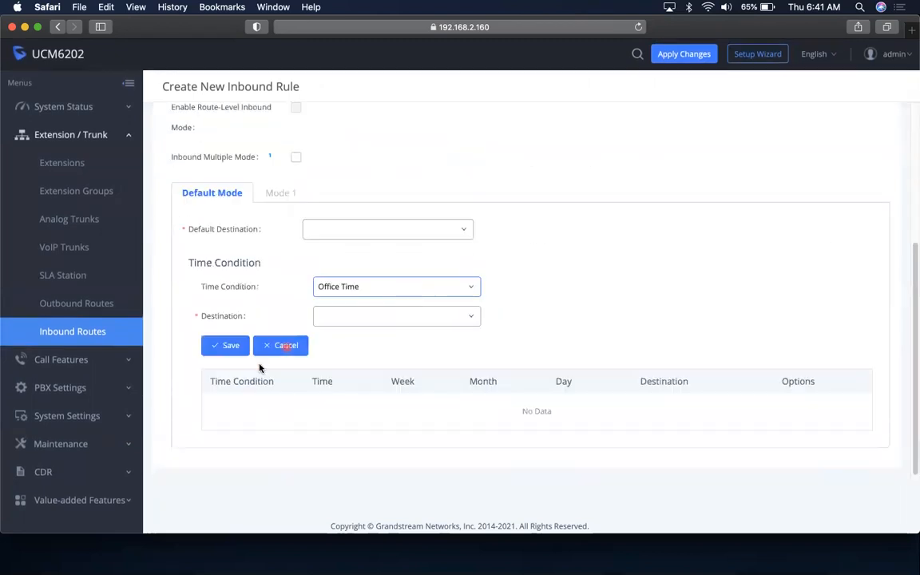
left_click(279, 347)
left_click(422, 314)
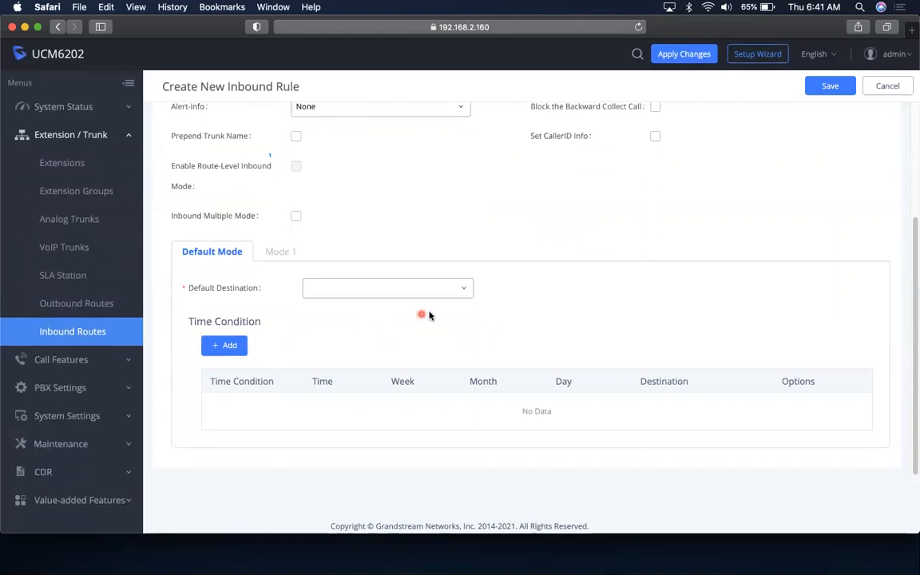
scroll(427, 314, "up", 3)
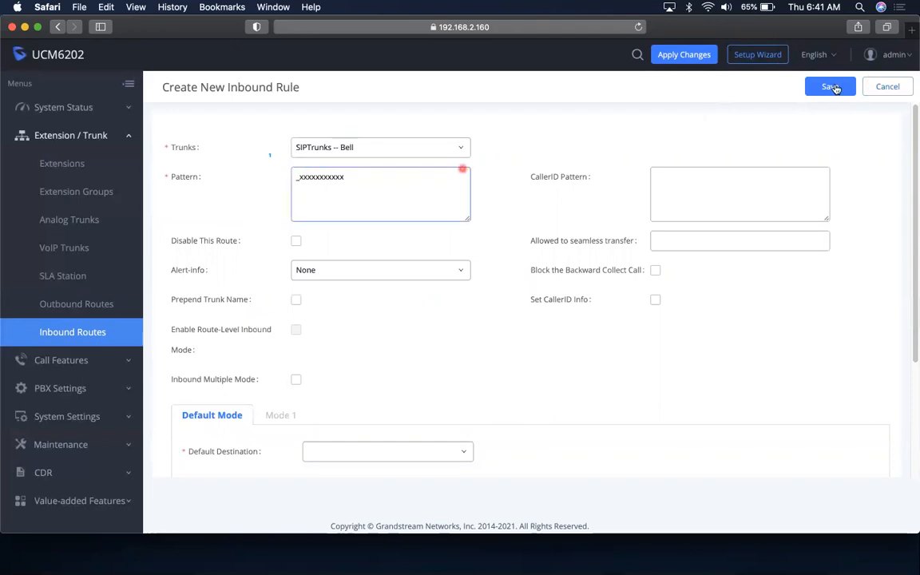
Cancel the new inbound rule and edit the existing _X. route, retyping _X. as its pattern
left_click(887, 87)
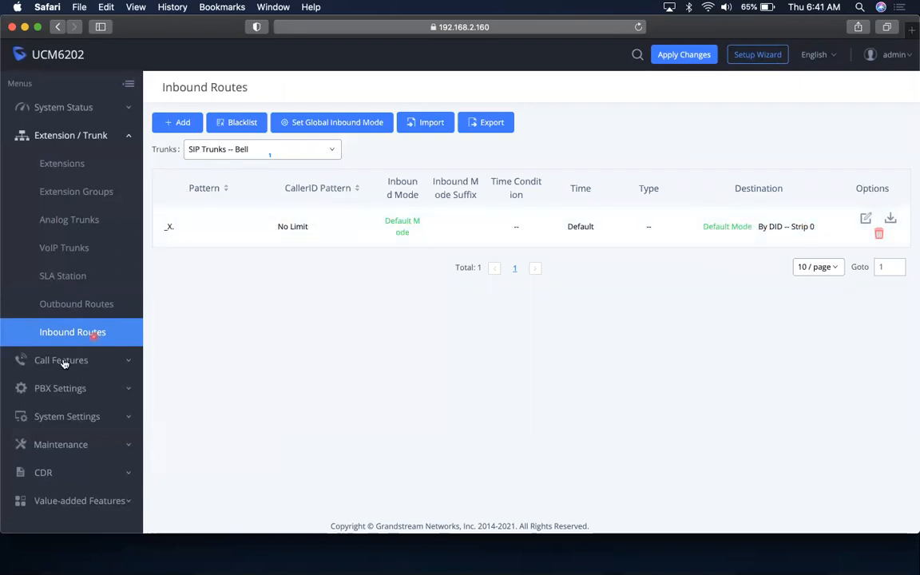
left_click(864, 219)
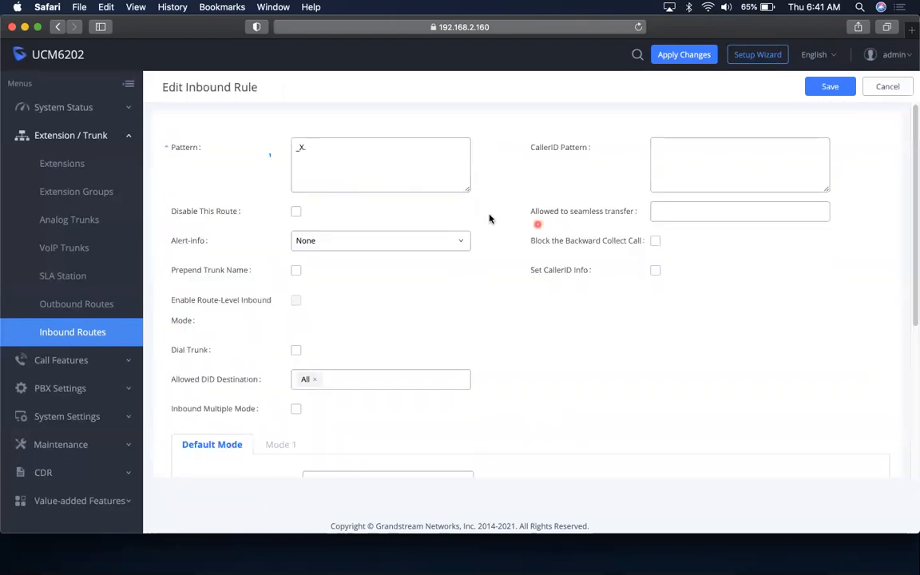
left_click(313, 154)
left_click(311, 152)
left_click(182, 147)
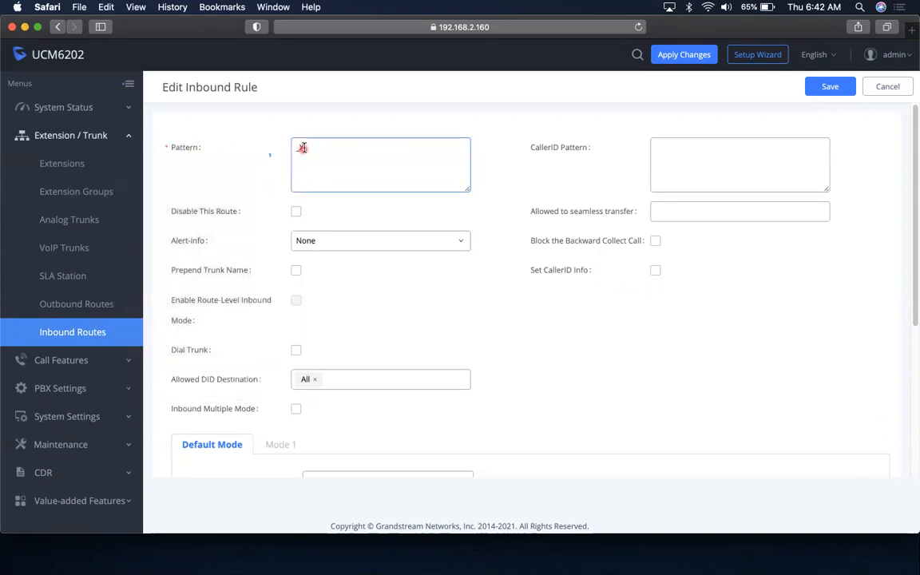
type("_X.")
mouse_move(181, 145)
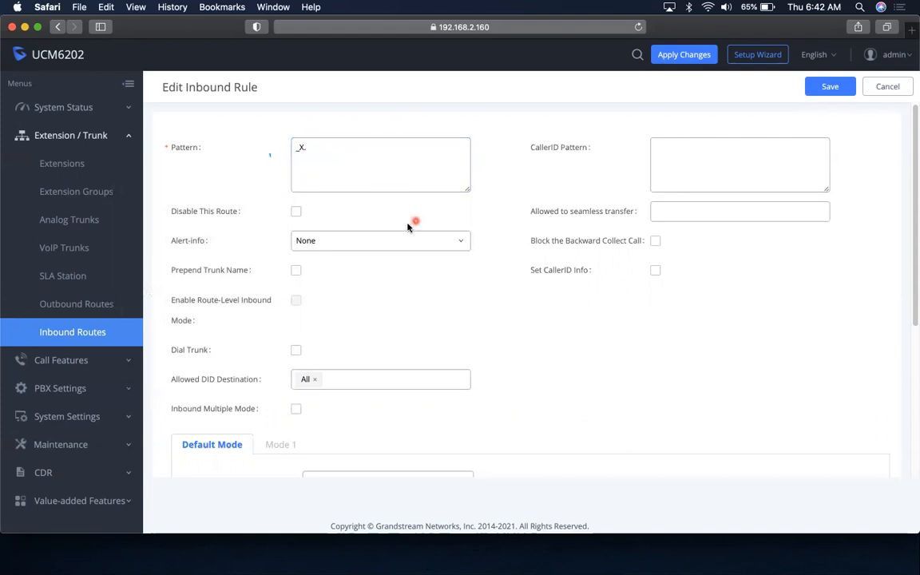
Check that the _X. route's Default Destination is By DID with Strip 0
scroll(461, 326, "down", 2)
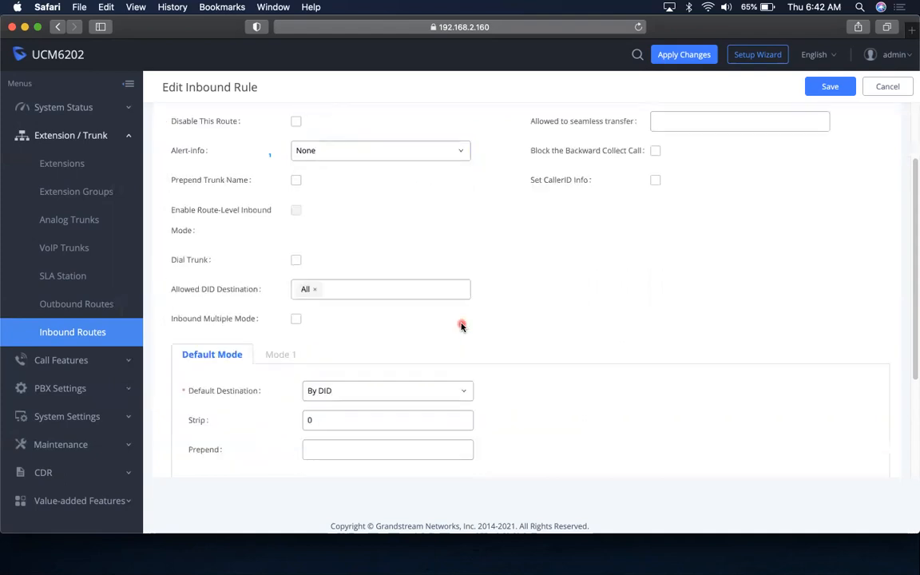
scroll(461, 326, "up", 1)
scroll(461, 326, "down", 4)
scroll(460, 328, "up", 5)
scroll(460, 328, "down", 2)
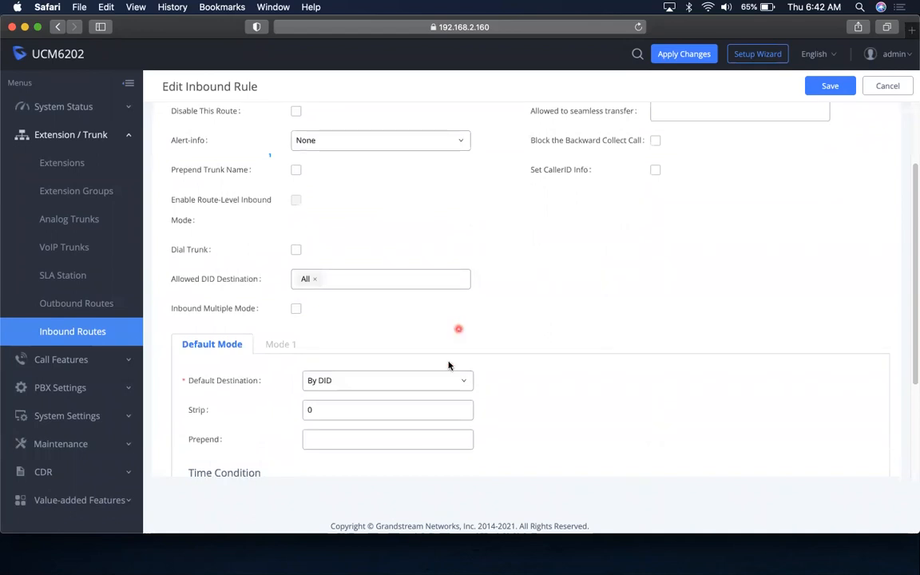
left_click(449, 382)
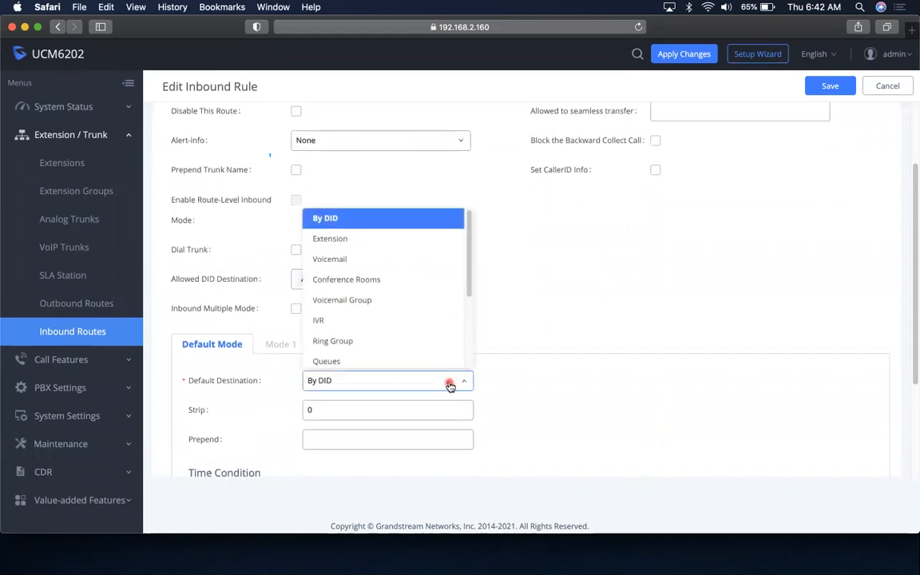
left_click(448, 387)
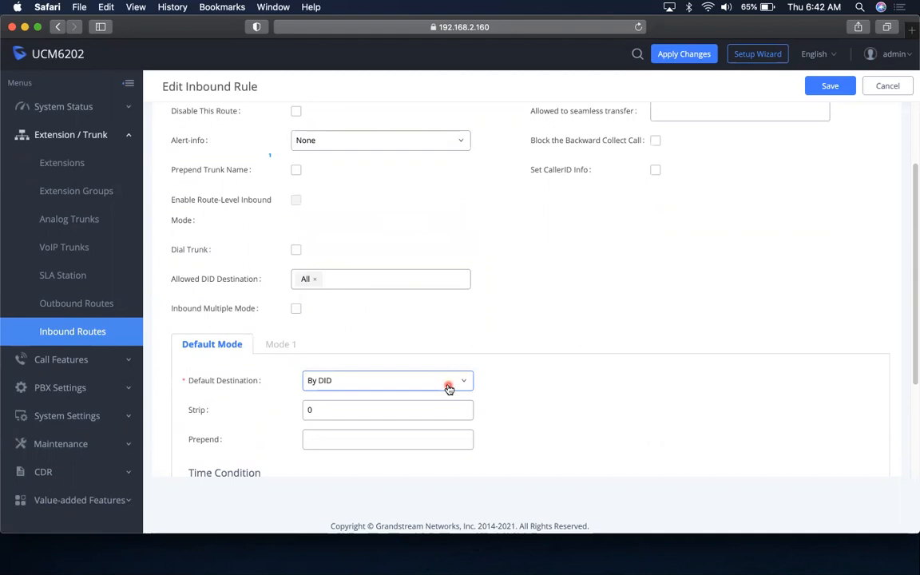
Reconfirm By DID as the default destination and apply all pending changes
scroll(448, 389, "up", 2)
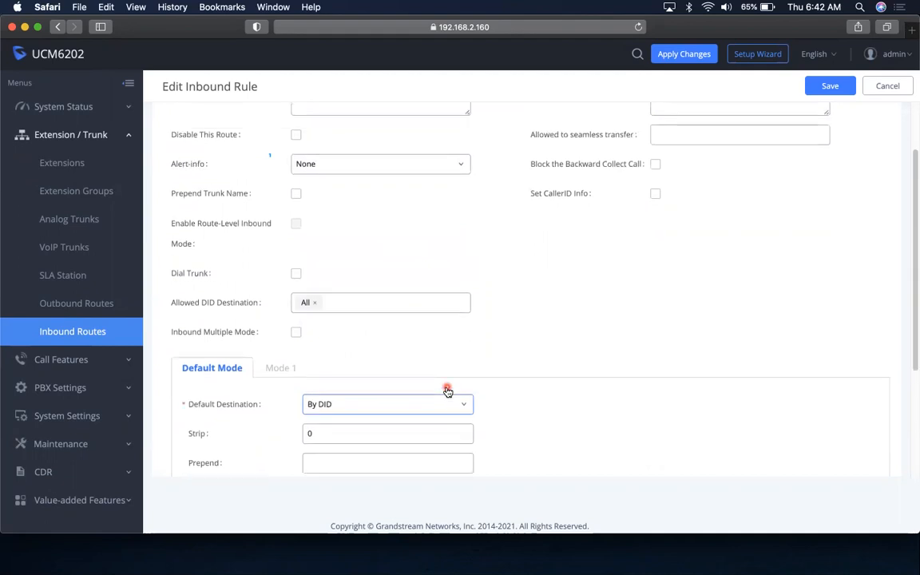
scroll(446, 388, "down", 5)
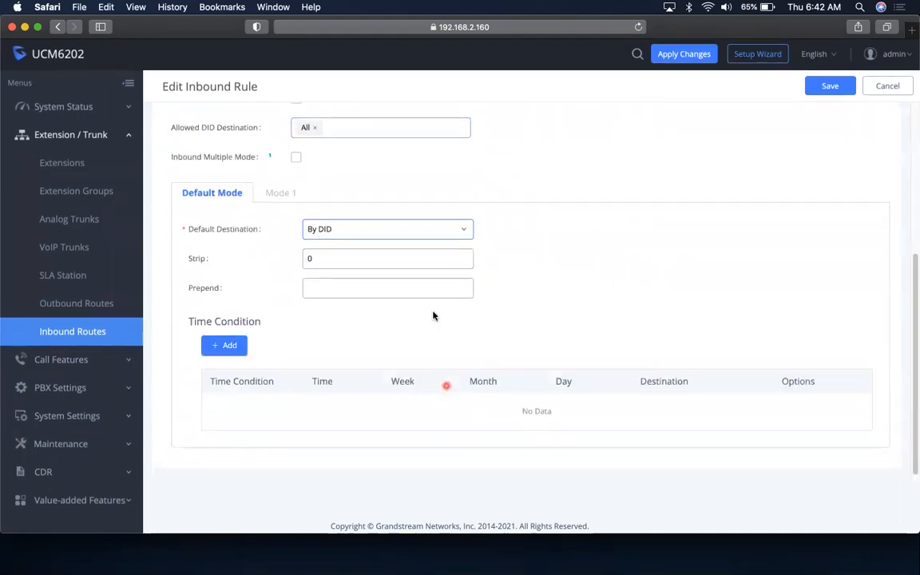
left_click(428, 229)
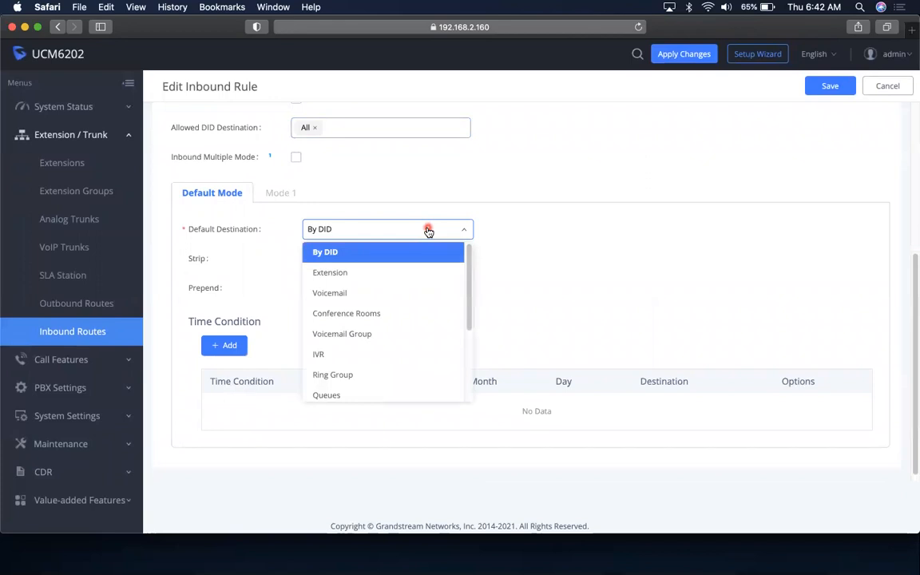
left_click(488, 235)
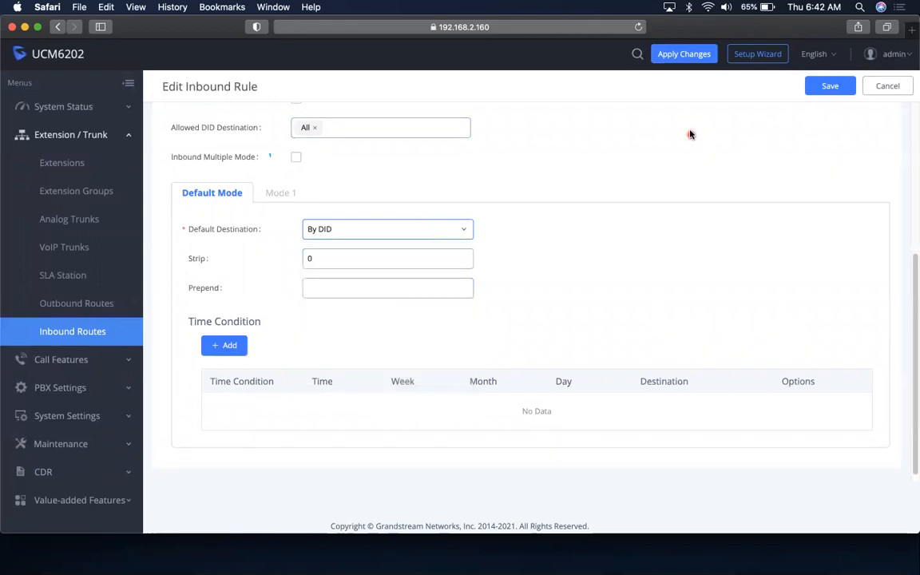
scroll(663, 160, "up", 5)
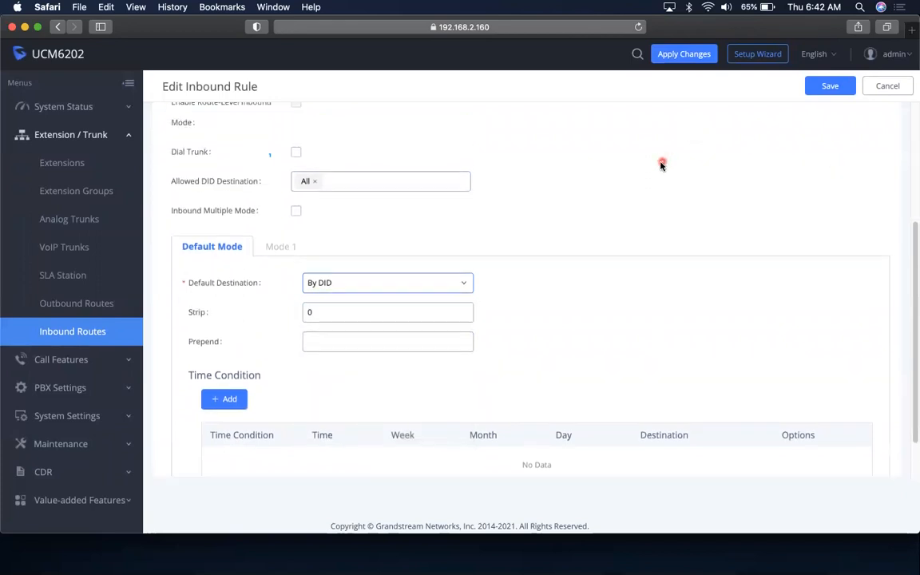
left_click(692, 56)
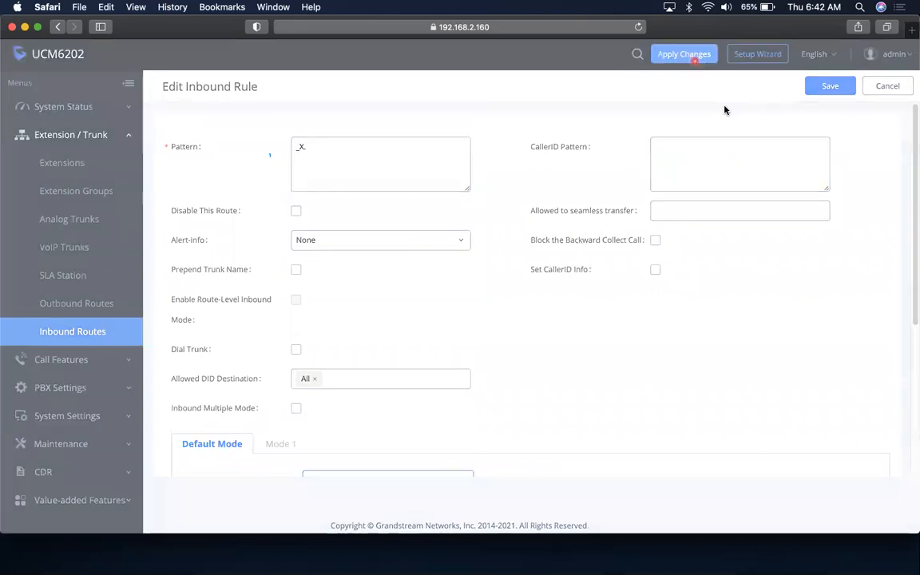